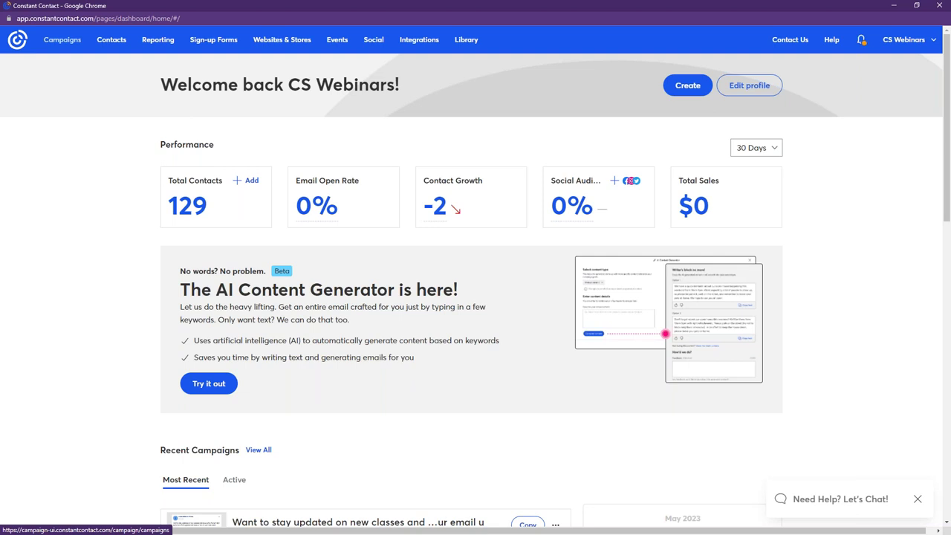
- Start a new Automations campaign from the campaign list and show the available path templates
click(62, 39)
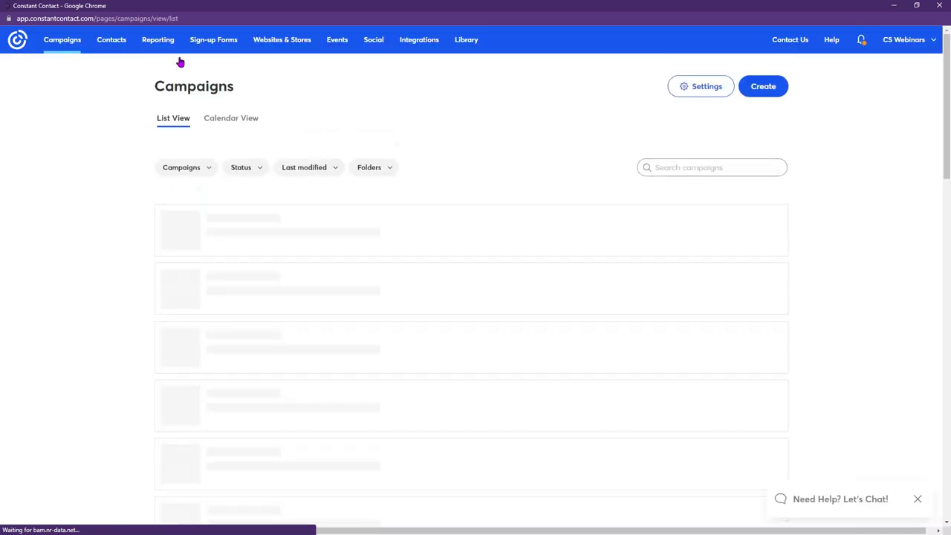
click(761, 97)
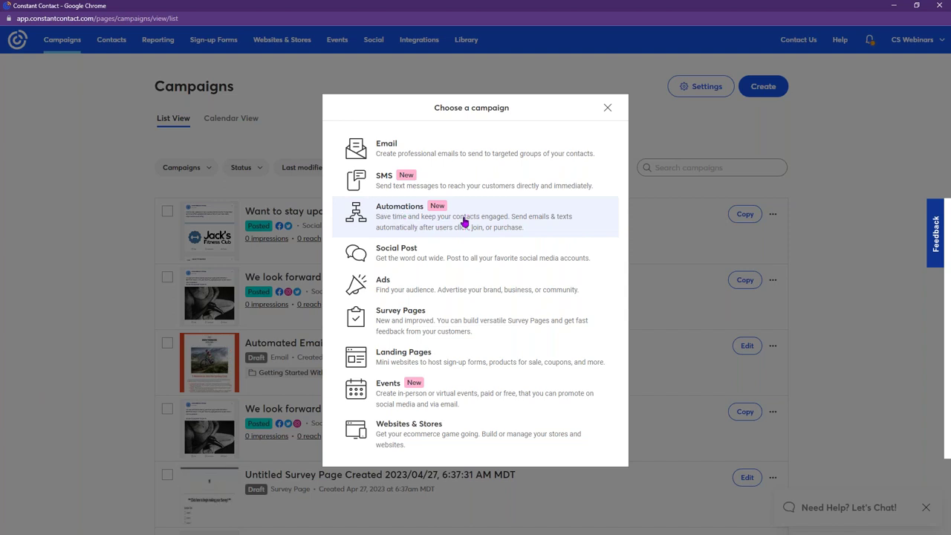
click(464, 221)
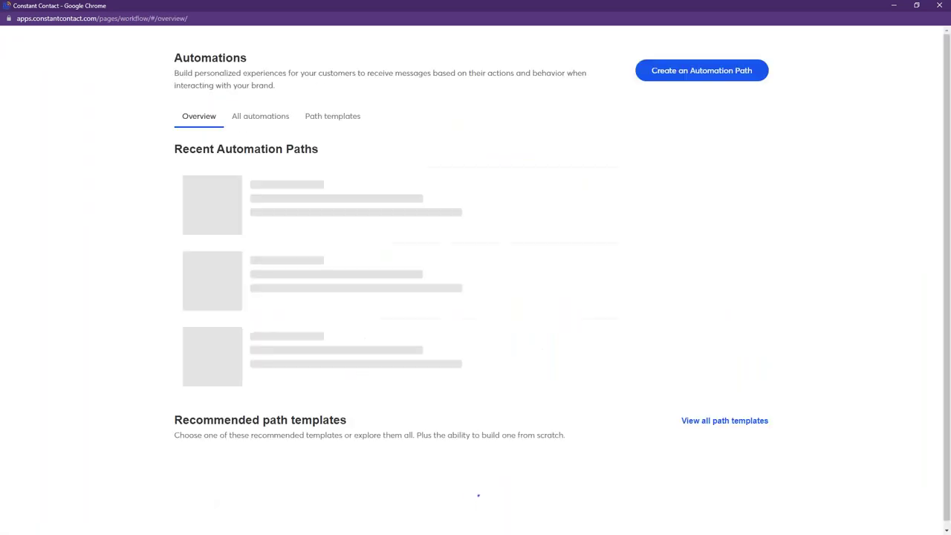
click(337, 116)
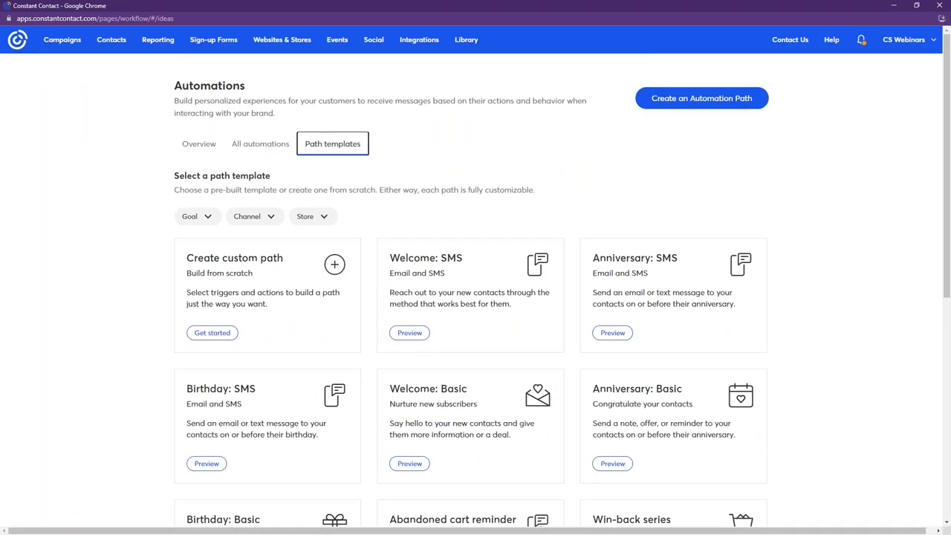
- Look through the automation path templates, from the SMS and basic welcome paths to the abandoned cart reminders
scroll(357, 138, down, 1)
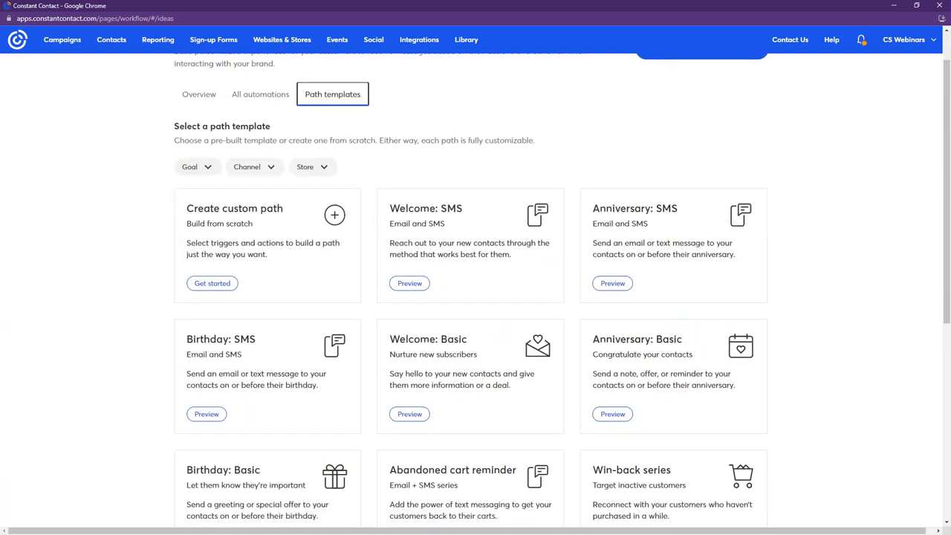
scroll(356, 139, down, 1)
scroll(476, 298, down, 1)
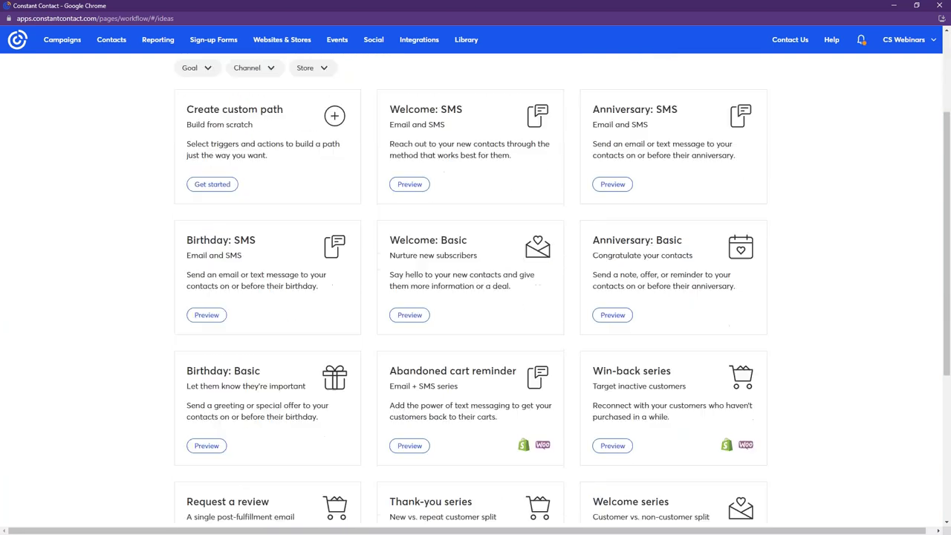
scroll(475, 297, down, 1)
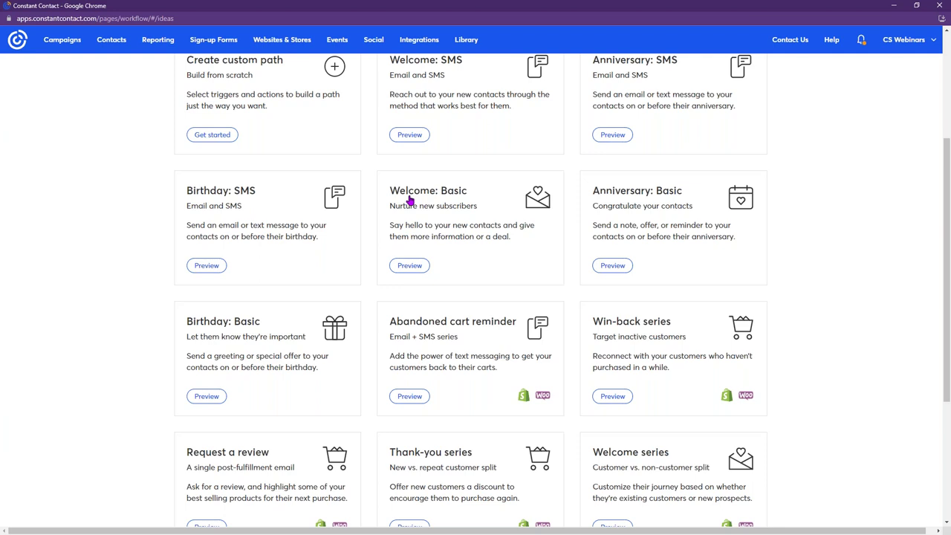
scroll(409, 200, up, 1)
scroll(409, 200, up, 1)
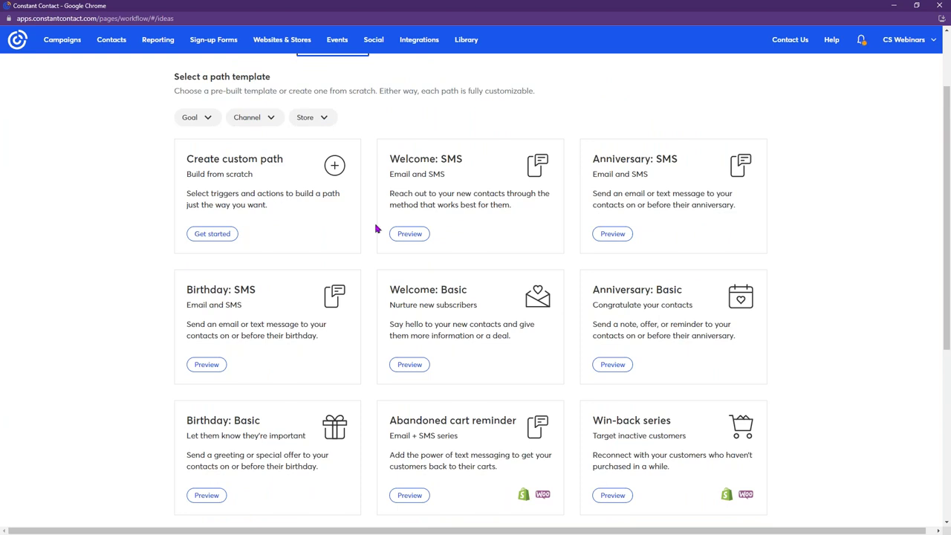
scroll(377, 229, down, 1)
scroll(377, 228, down, 2)
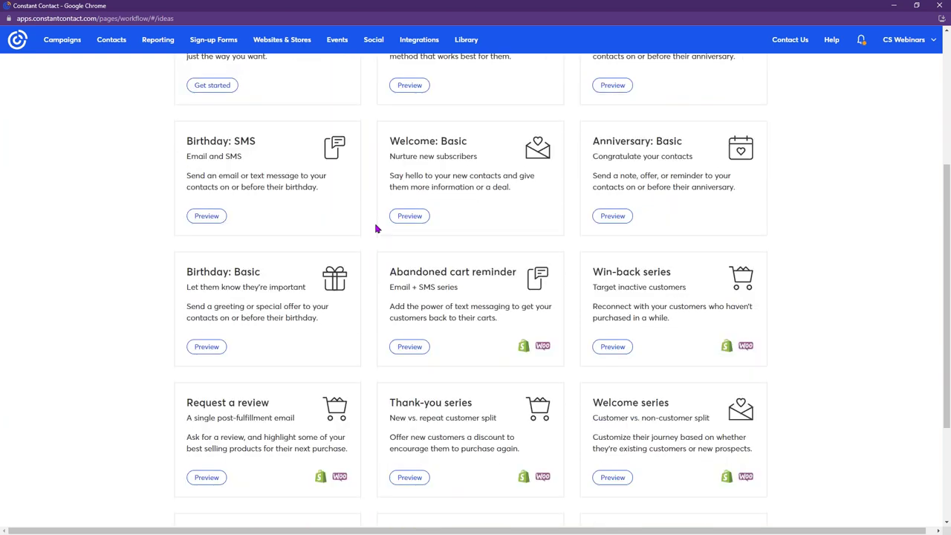
scroll(377, 229, down, 3)
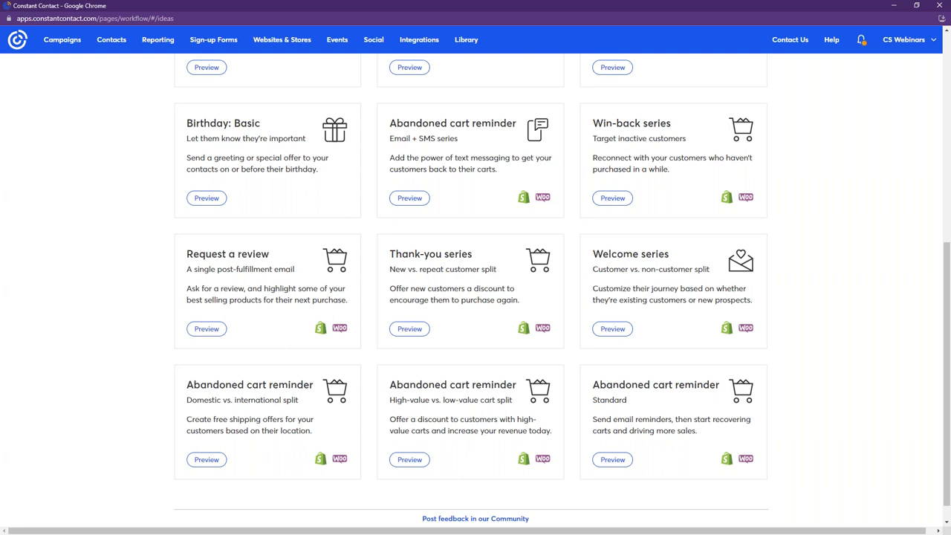
scroll(466, 197, up, 3)
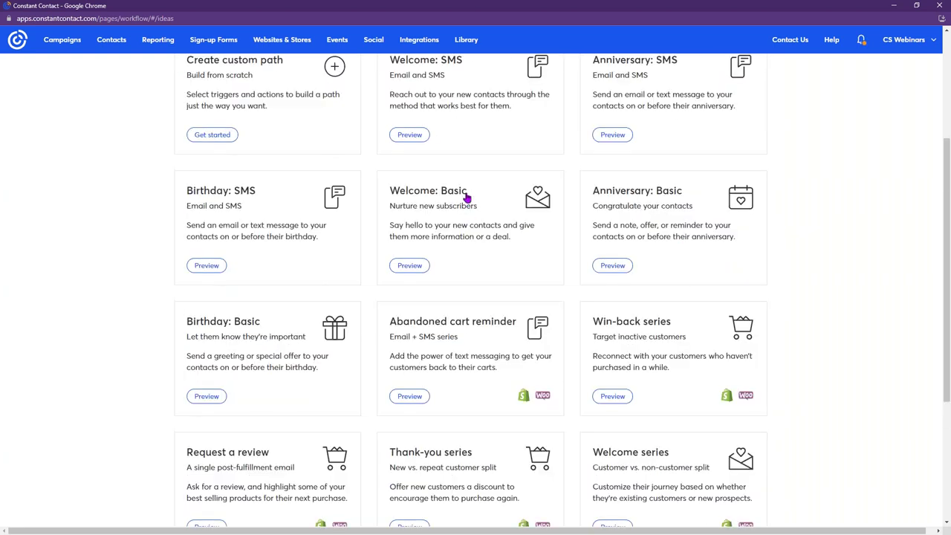
scroll(466, 197, up, 2)
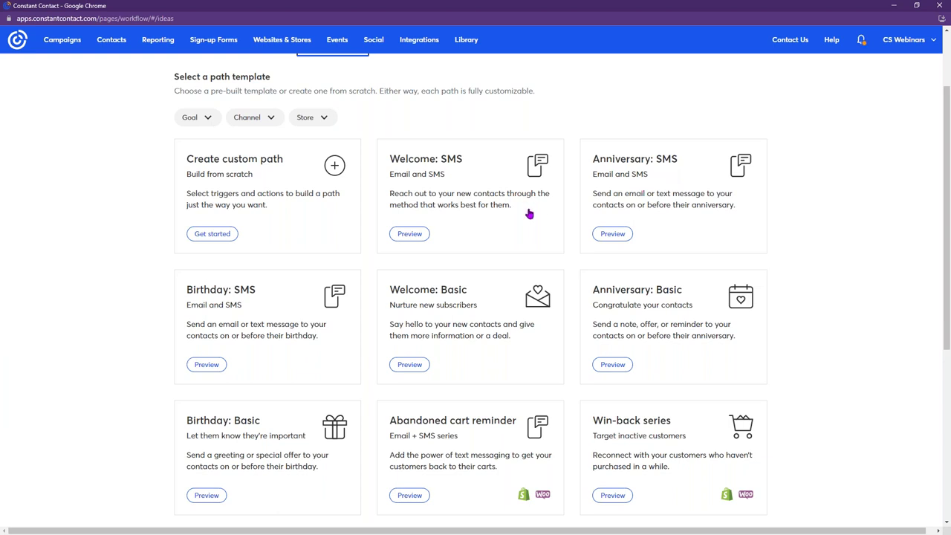
- Preview the Welcome: Basic path template, then dismiss it without creating a path
scroll(530, 214, down, 1)
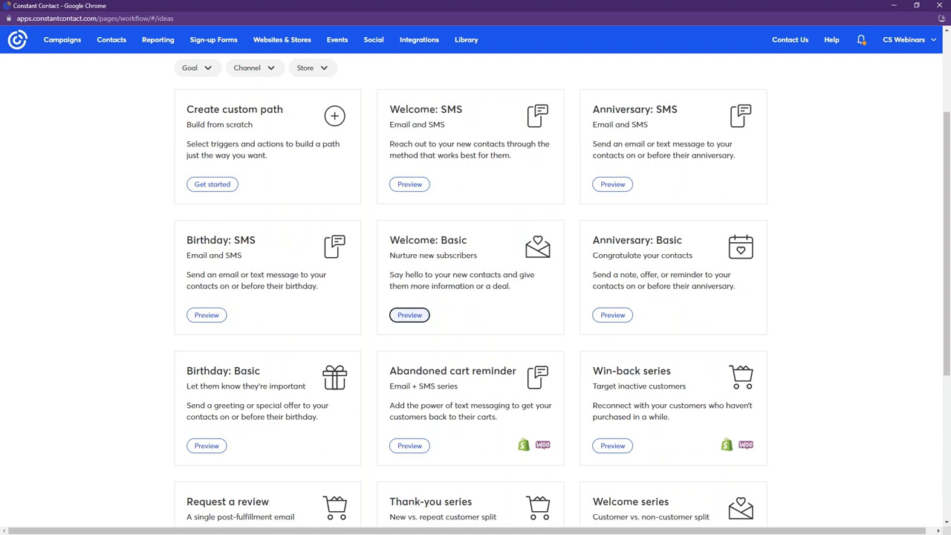
click(408, 315)
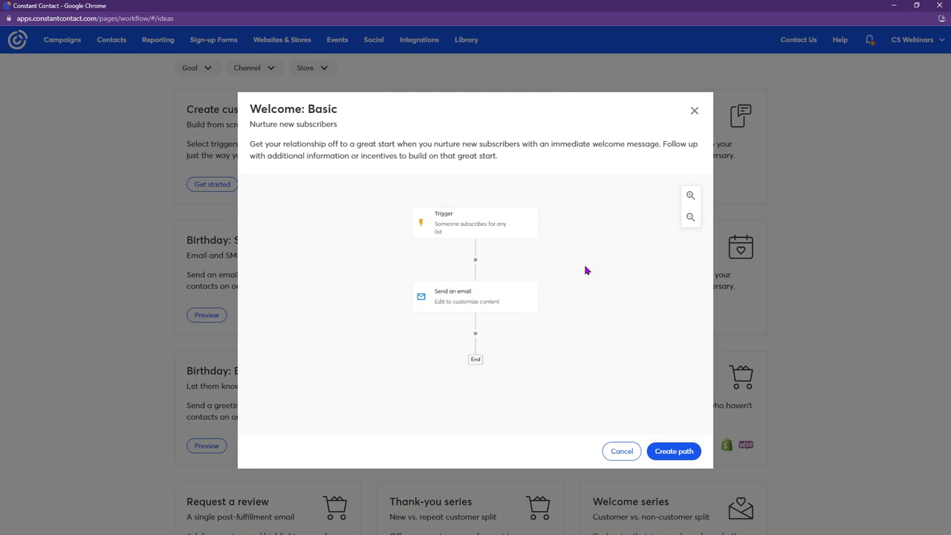
click(624, 454)
- Create a custom path that starts when a contact is added to a specific list, named "Southside Action Series 5.11"
scroll(576, 416, up, 2)
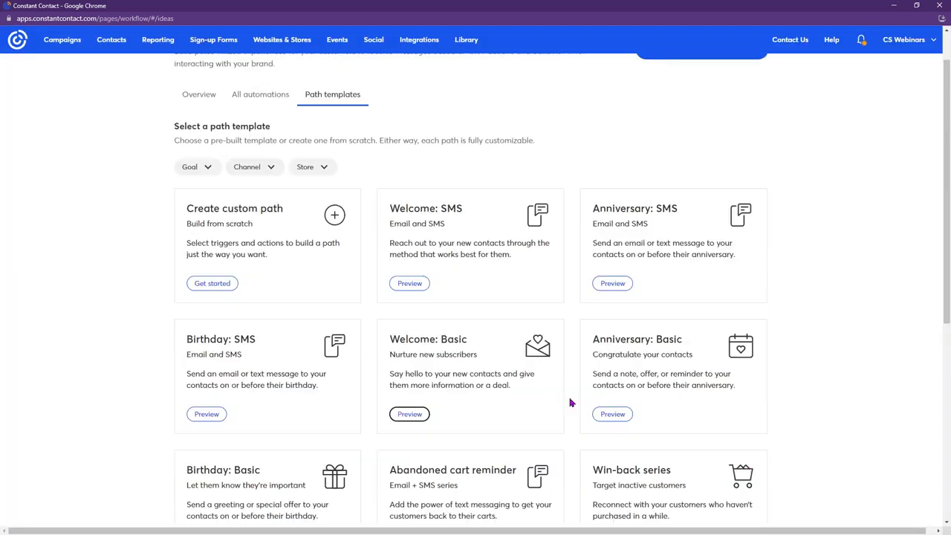
click(217, 221)
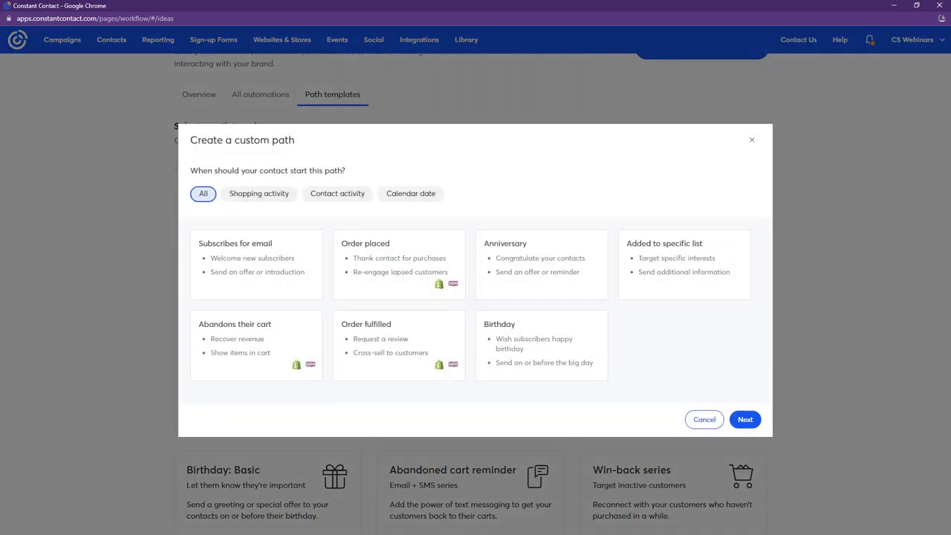
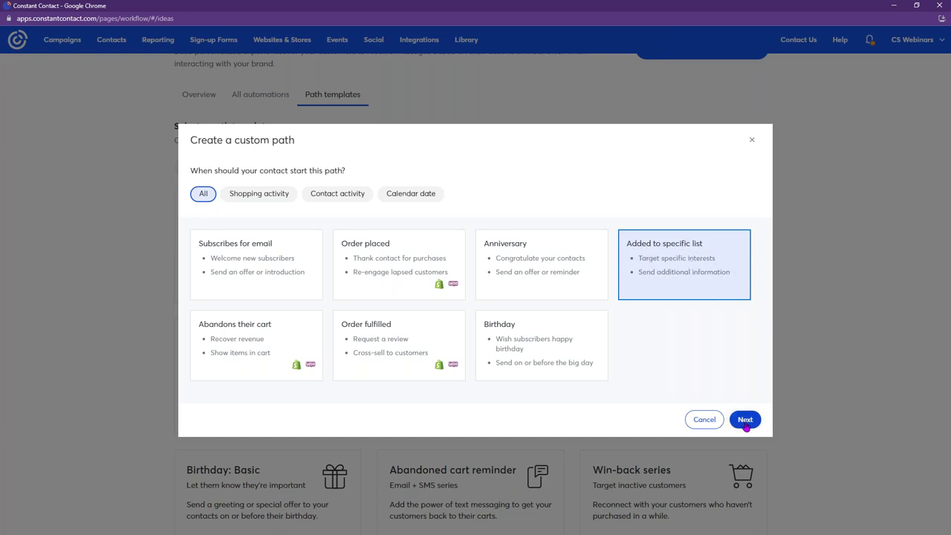
click(746, 420)
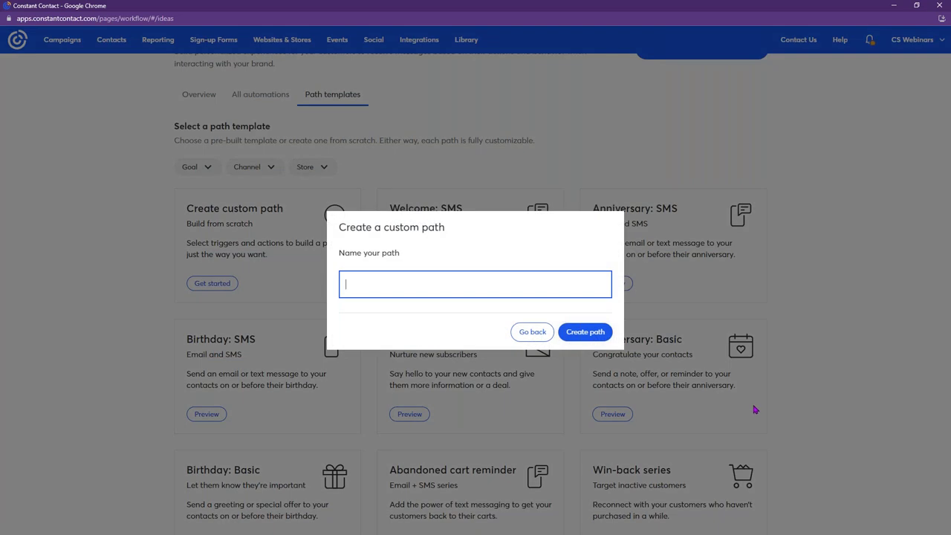
text(Southside Action Series 5.11)
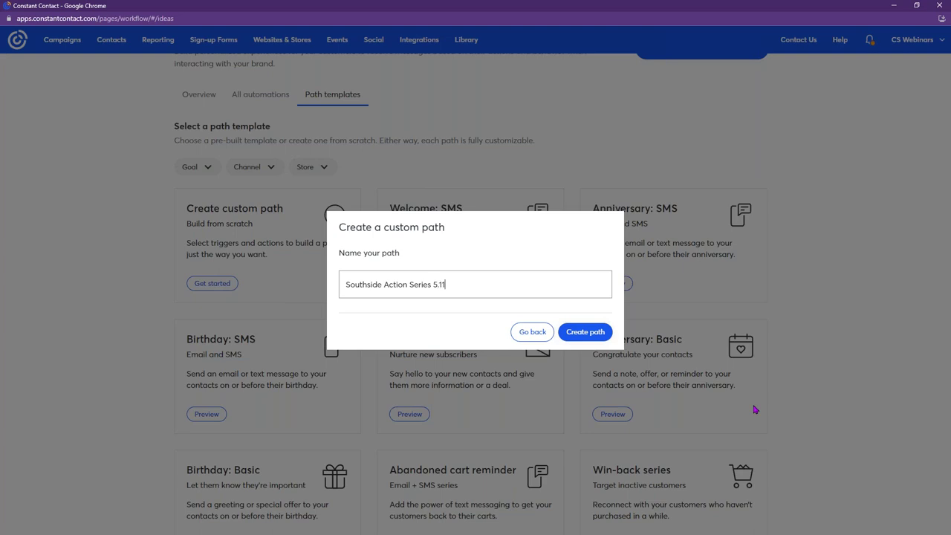
click(597, 341)
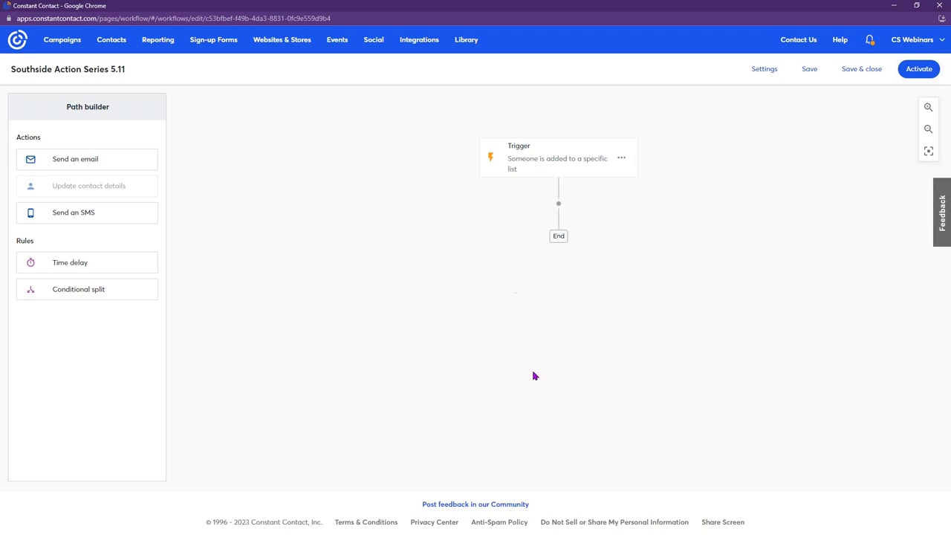
- Edit the path's trigger to use the Cycling Club Prospects list and save the trigger details
click(623, 160)
click(654, 172)
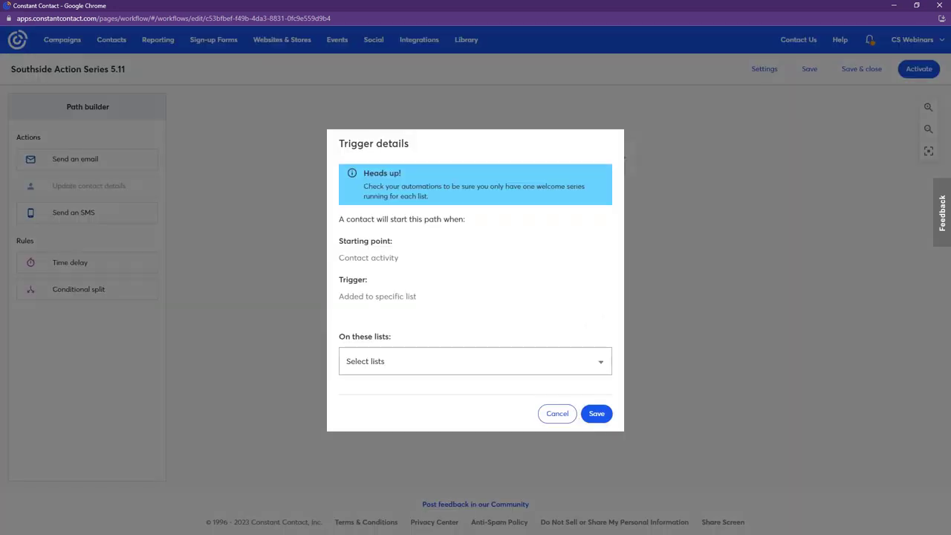
click(400, 358)
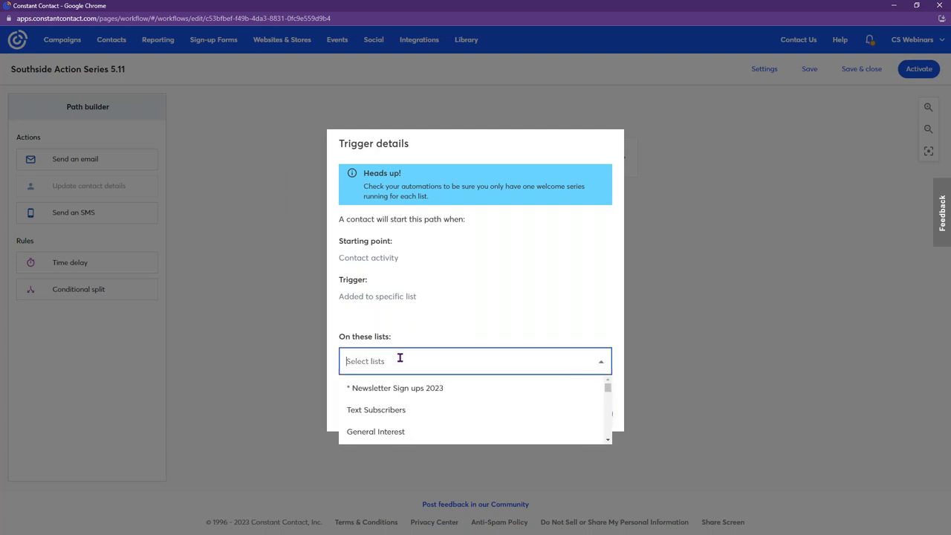
text(cycli)
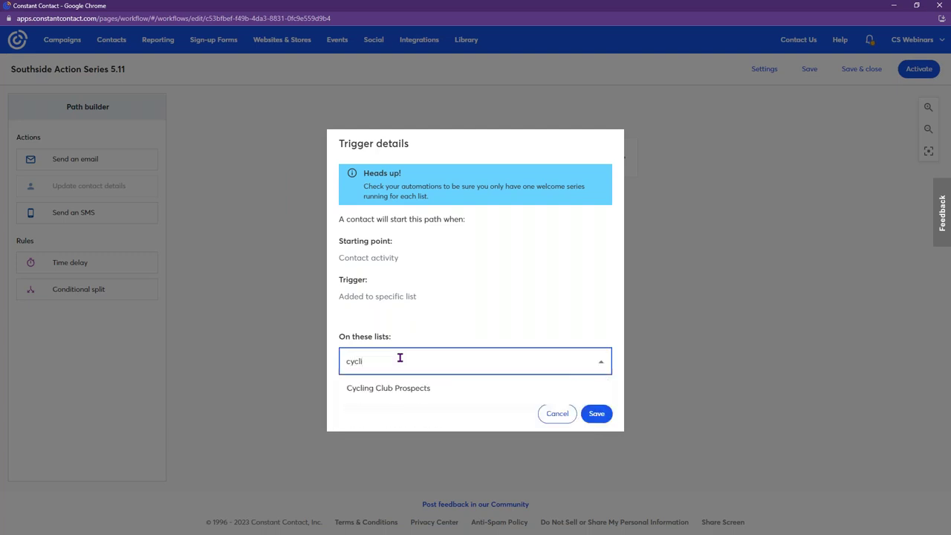
click(392, 392)
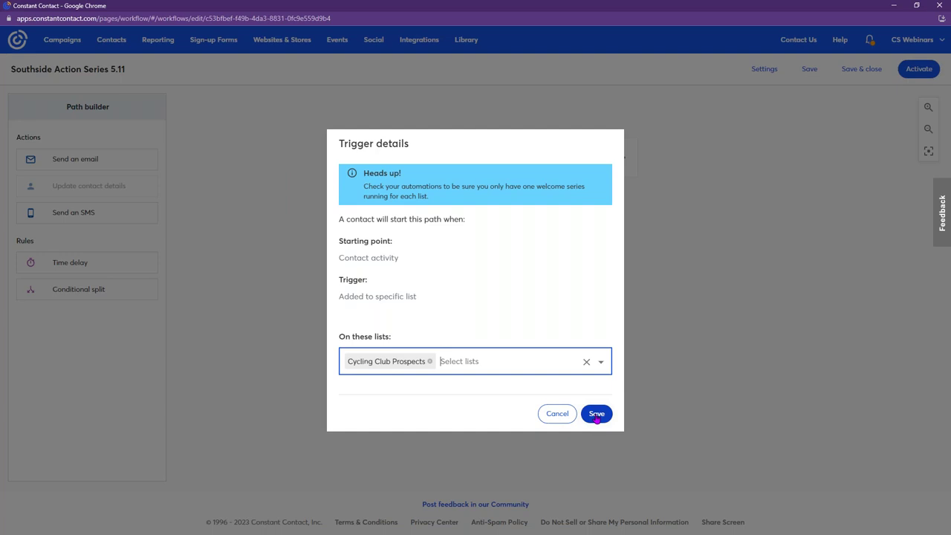
click(596, 417)
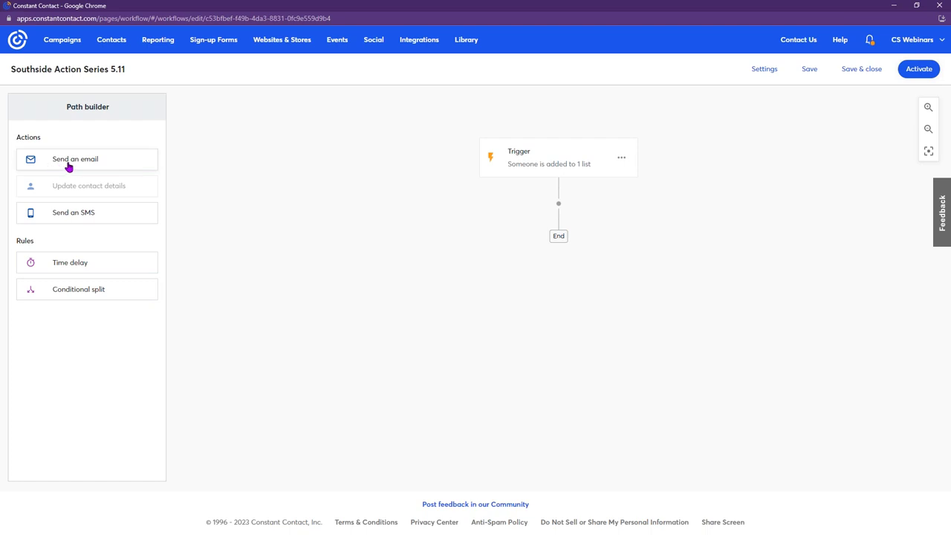
- Add a Send an email action between the trigger and the end of the path, and open it for editing
drag(64, 159, 531, 207)
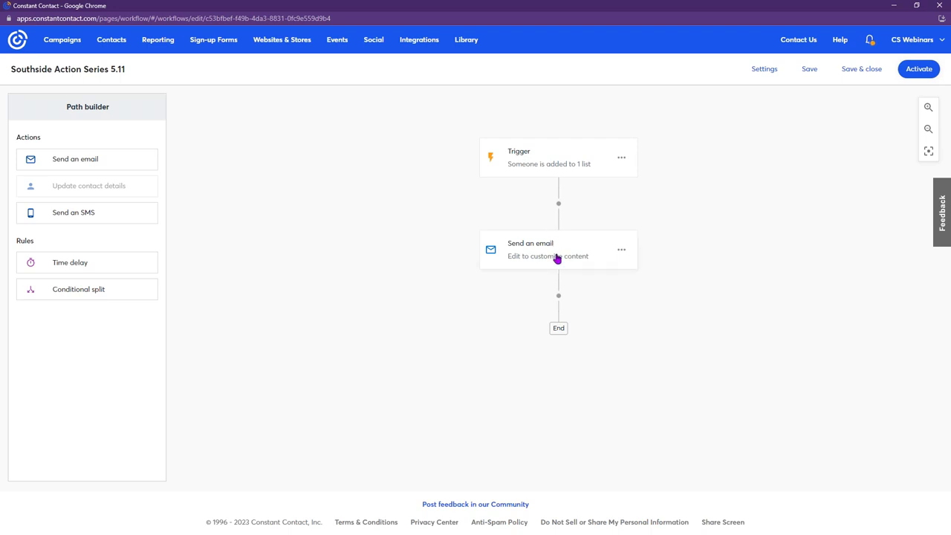
click(622, 251)
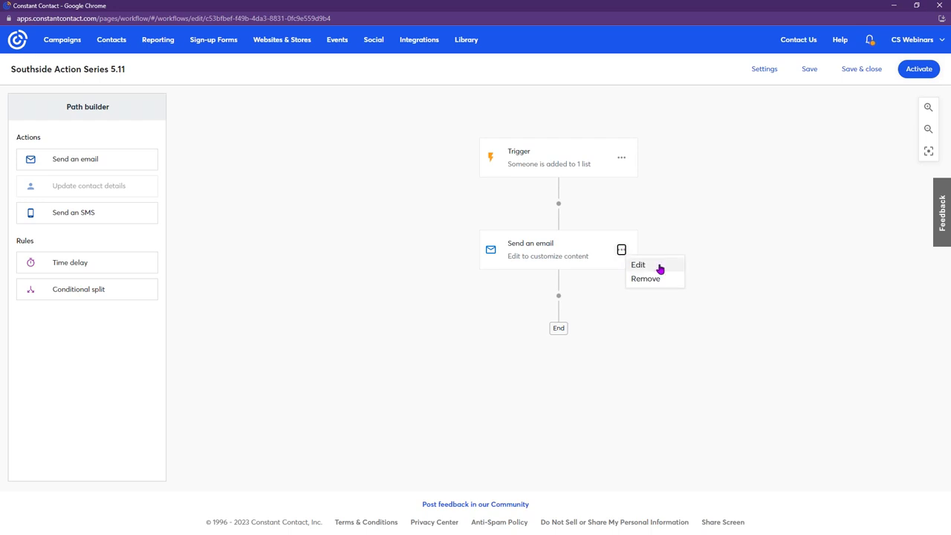
click(659, 268)
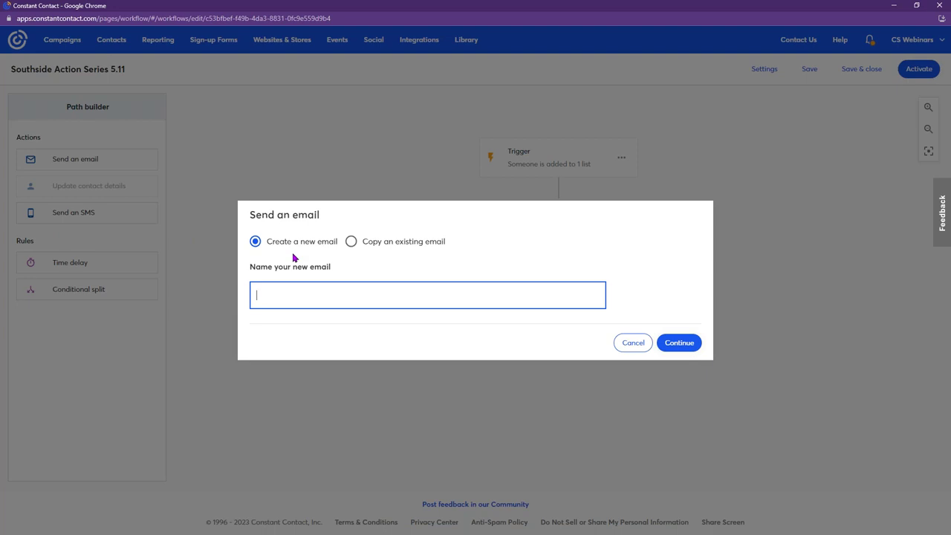
- Use a copy of the existing email Automated Email #1 NEW for the action, naming the copy "Email #1: Reasons Why 5.11"
click(352, 243)
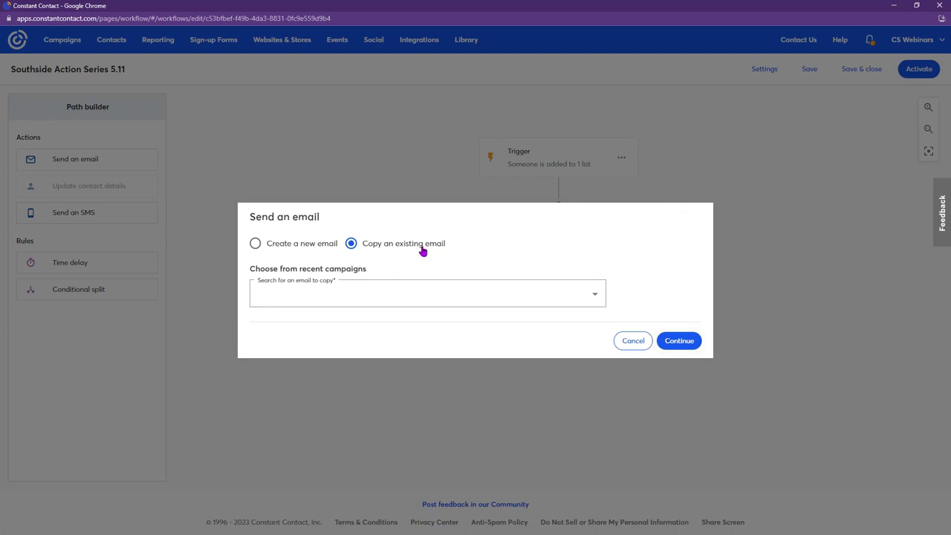
click(446, 294)
scroll(440, 301, down, 3)
scroll(423, 290, down, 3)
scroll(420, 308, up, 2)
scroll(420, 307, up, 1)
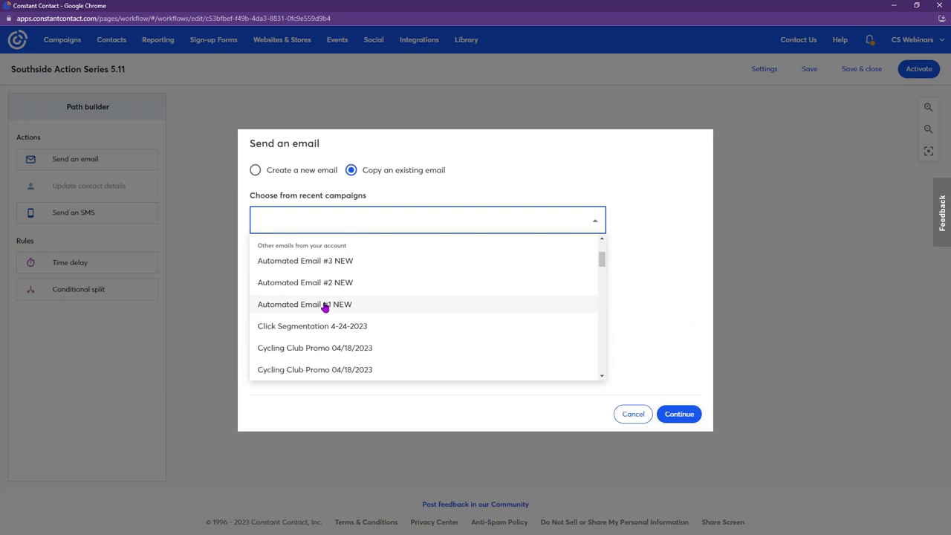
click(420, 304)
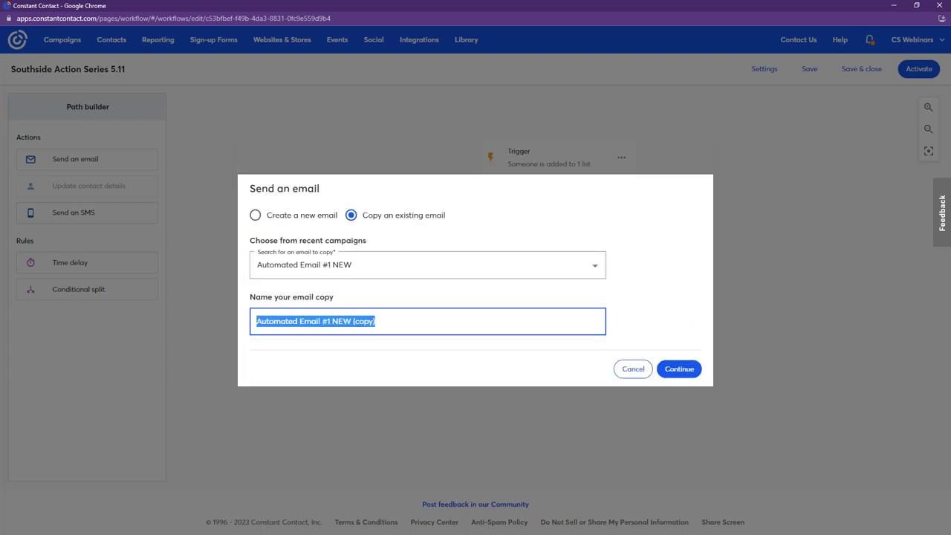
key(BackSpace)
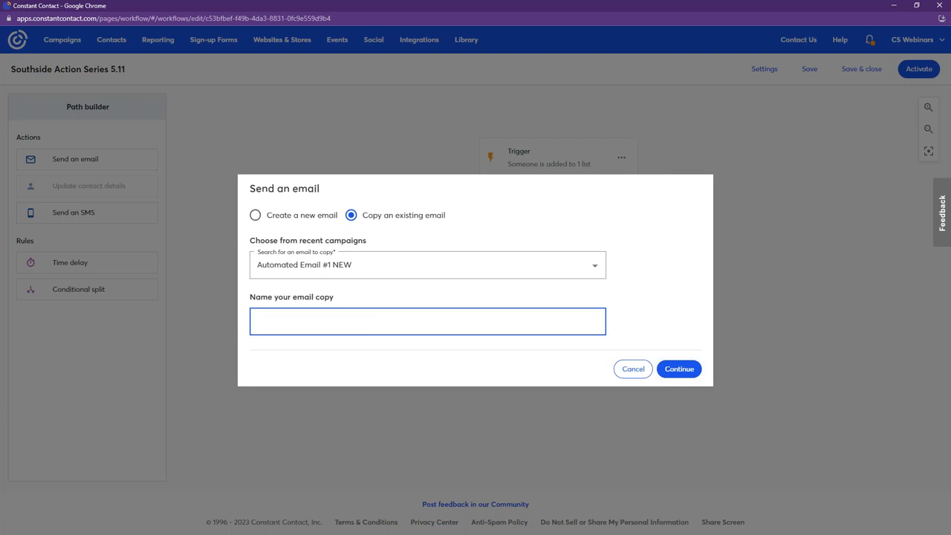
text(Email #1: Reasons Why)
text(5.11)
click(675, 378)
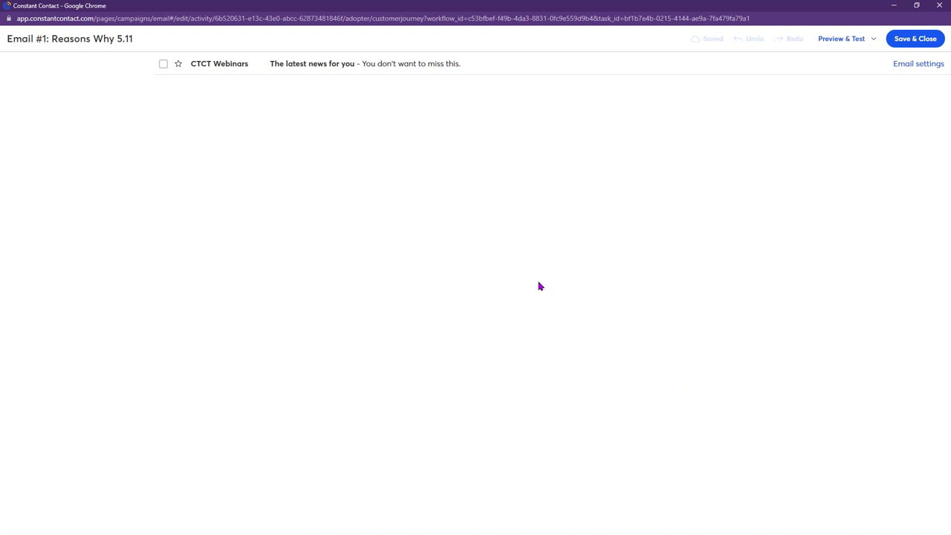
- Review the copied email's body text, sign-up buttons and footer in the email editor
scroll(545, 330, down, 3)
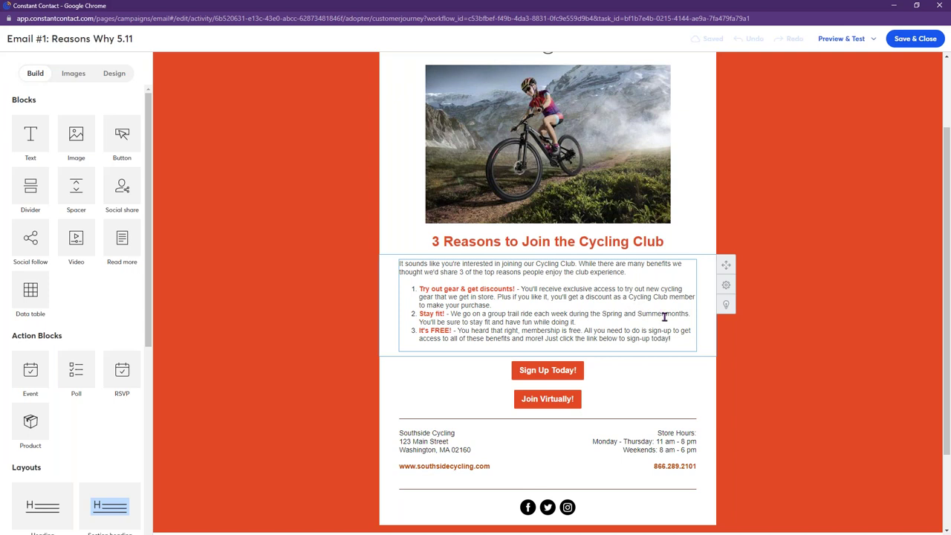
scroll(665, 318, down, 1)
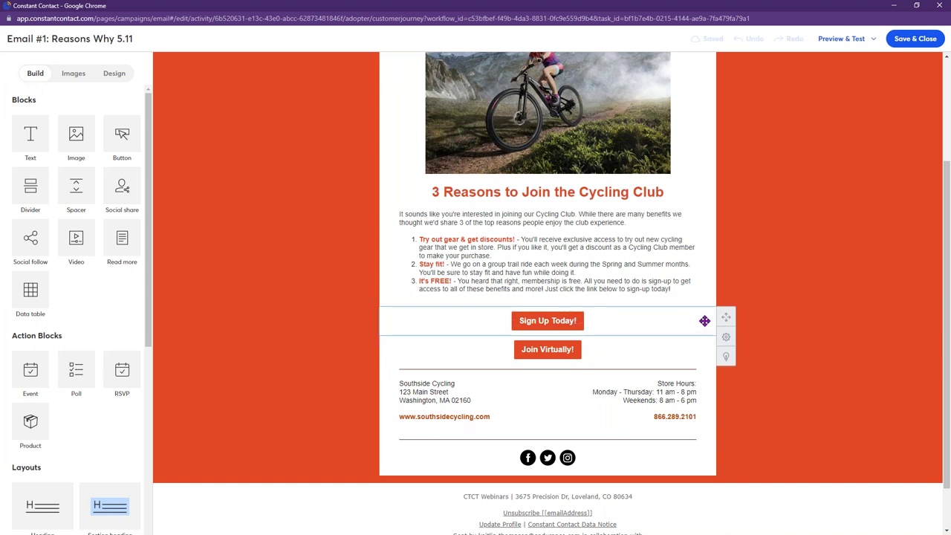
- Turn on dynamic content for the Sign Up Today! button block and name the block Massachusetts
click(728, 359)
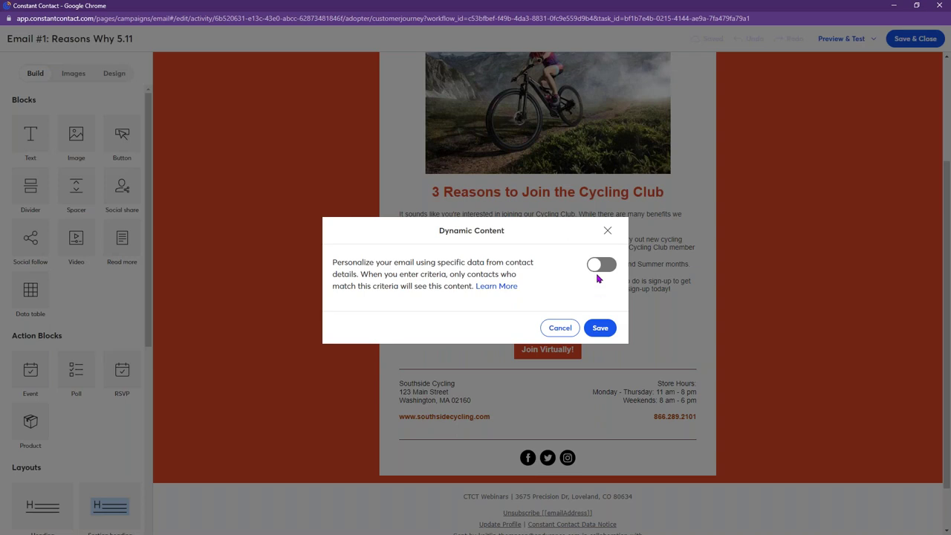
click(599, 266)
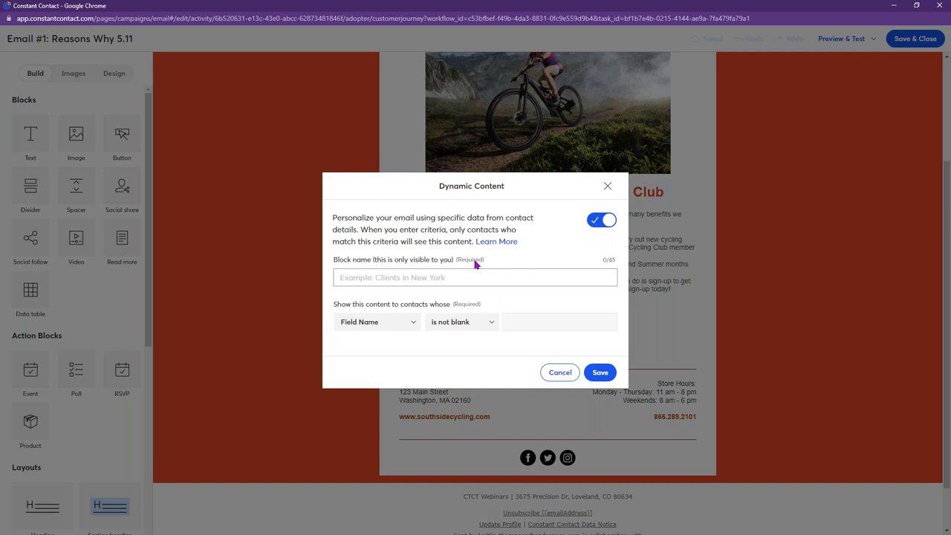
click(531, 273)
text(M)
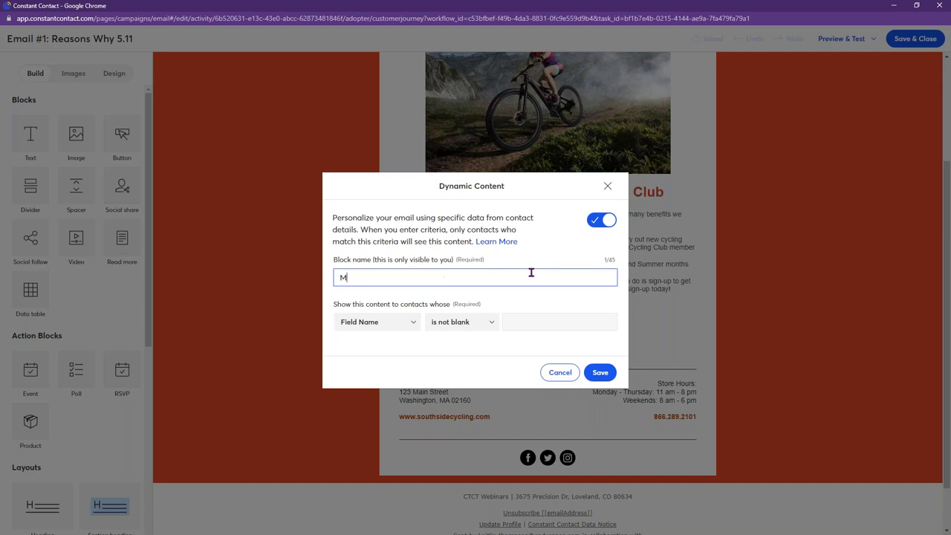
text(assachusetts)
- Show the Massachusetts block only to contacts whose State is MA, and save the dynamic content criteria
click(385, 327)
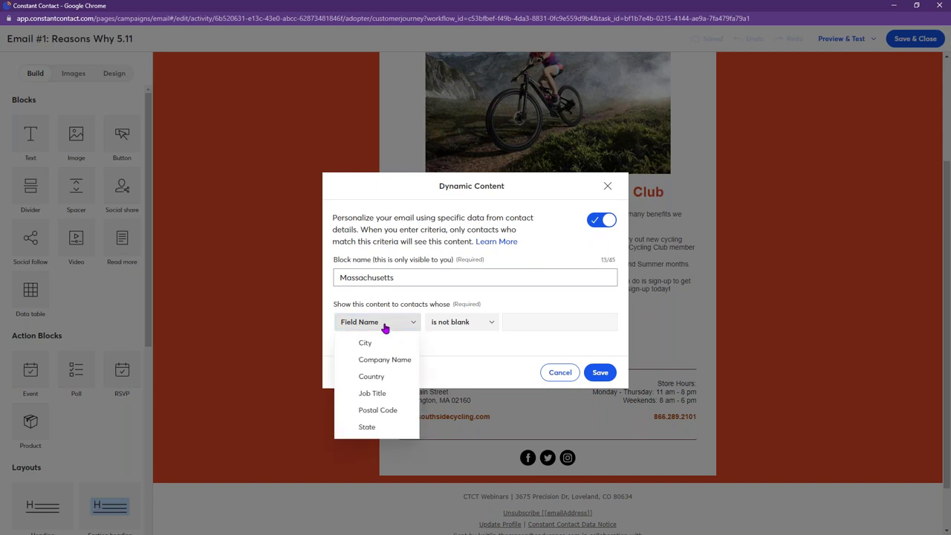
click(367, 428)
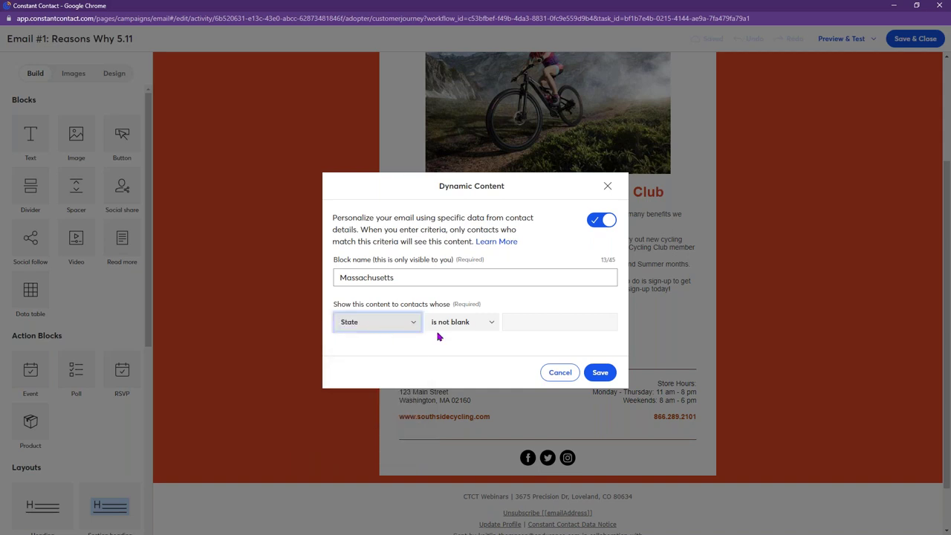
click(466, 324)
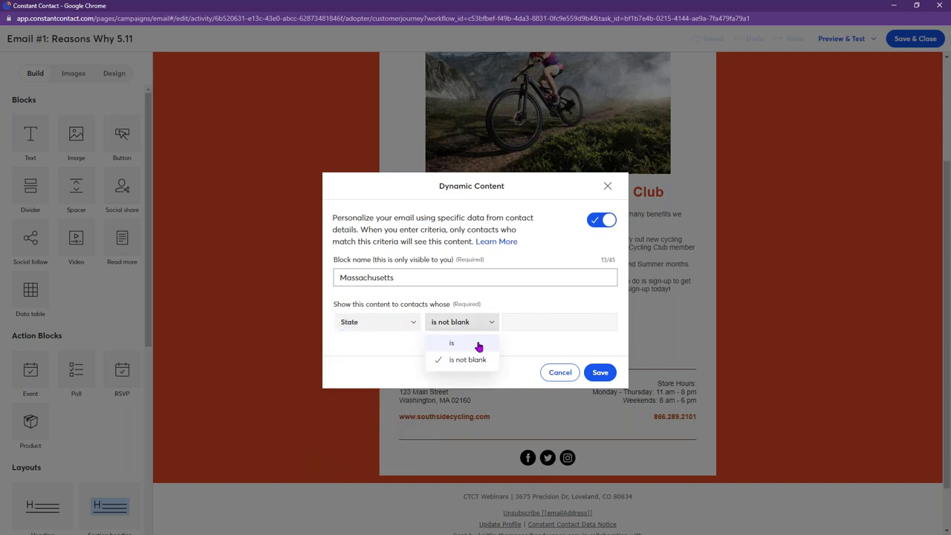
click(478, 340)
click(518, 318)
text(MA)
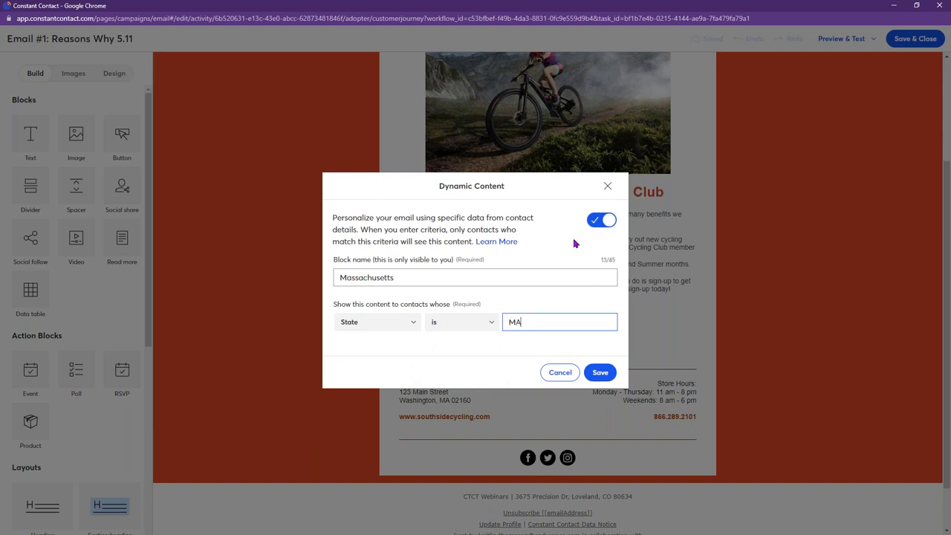
click(601, 373)
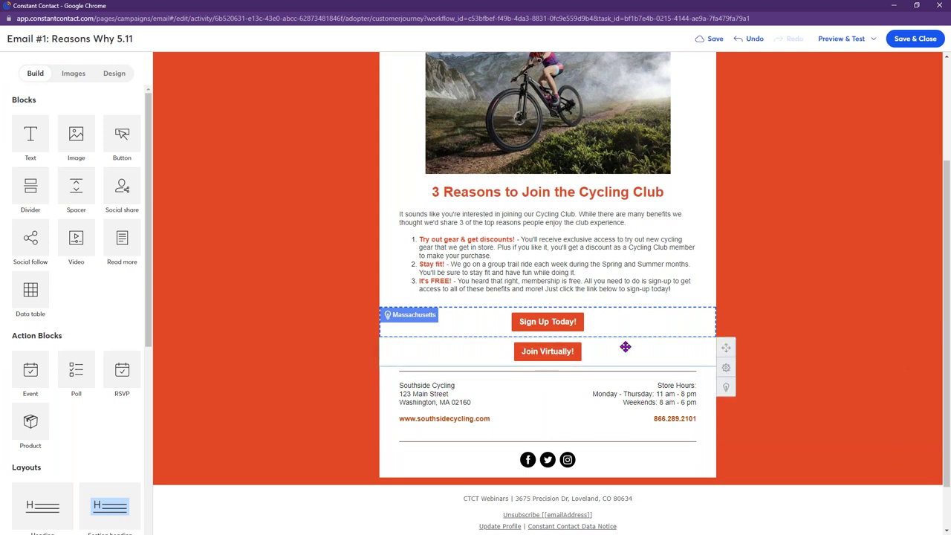
- Turn on dynamic content for the Join Virtually! button block and name the block Colorado
click(727, 388)
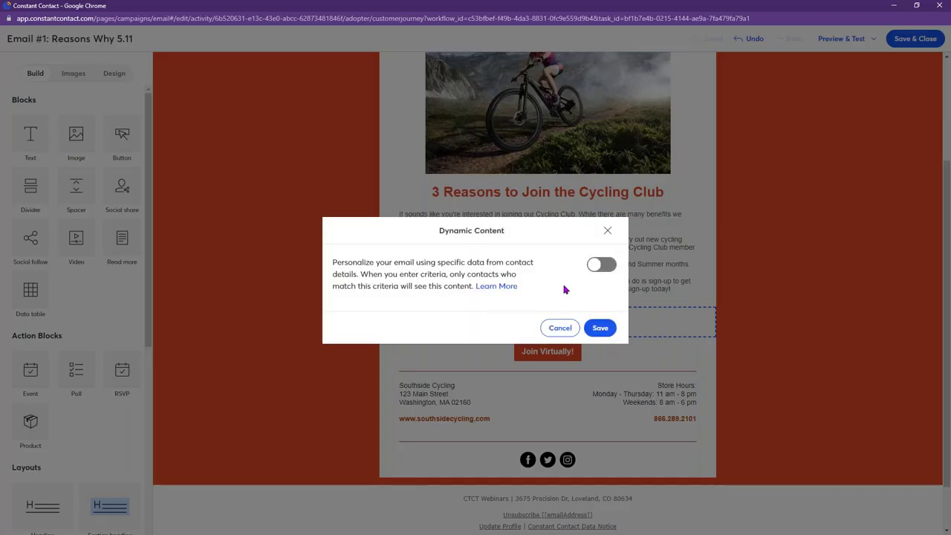
click(598, 265)
click(587, 275)
text(Colorado)
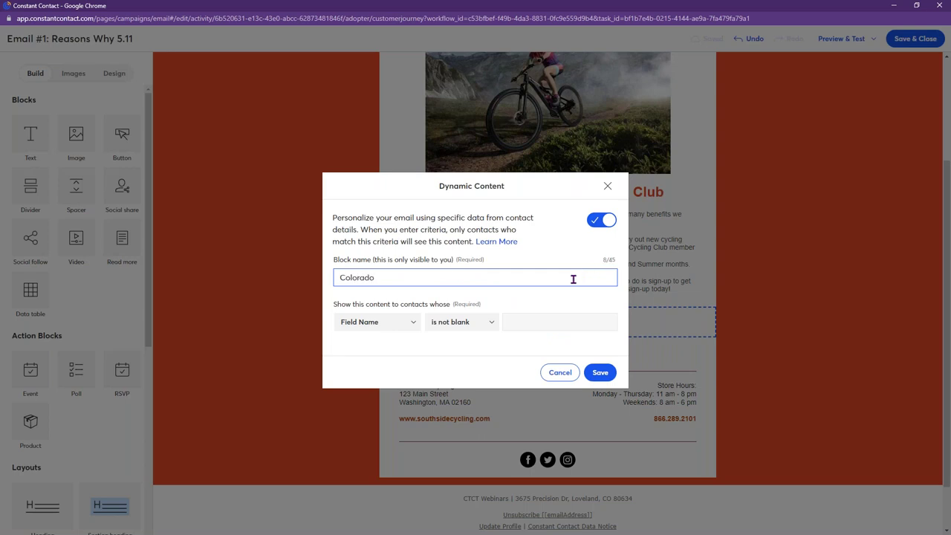
- Show the Colorado block only to contacts whose State is CO, and save the dynamic content criteria
click(397, 324)
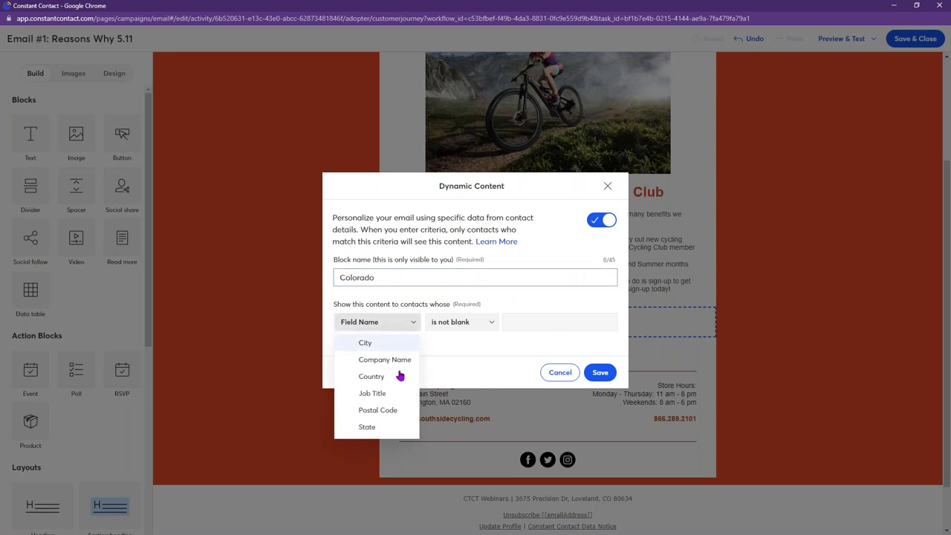
click(393, 430)
click(457, 331)
click(460, 344)
click(529, 322)
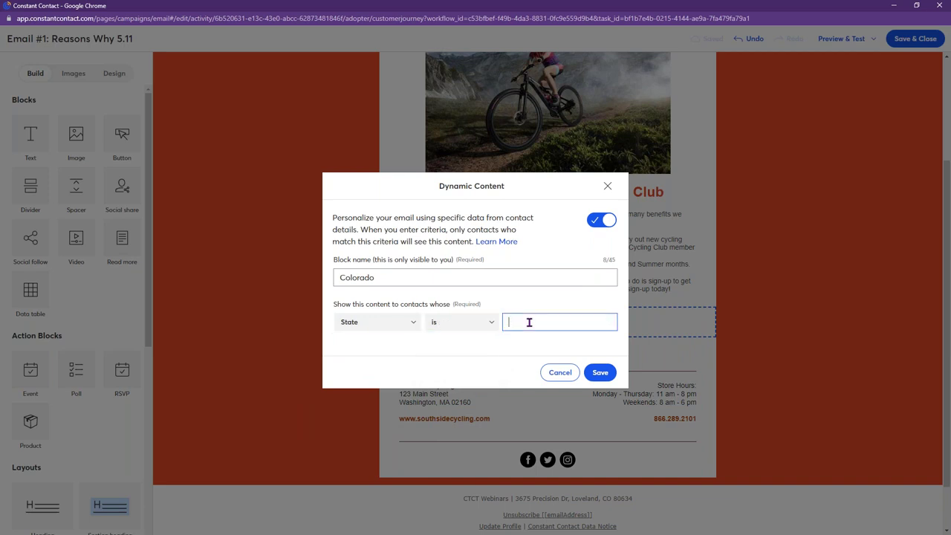
text(CO)
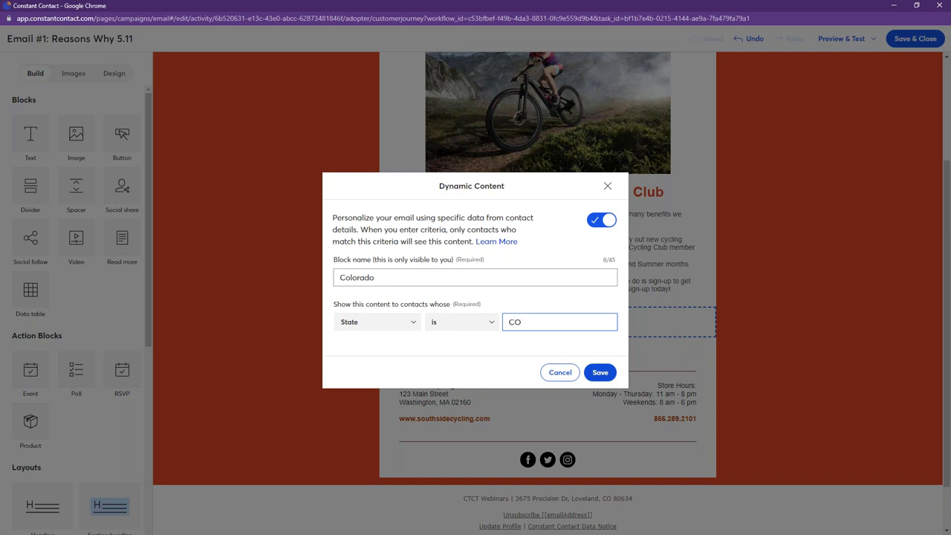
click(604, 376)
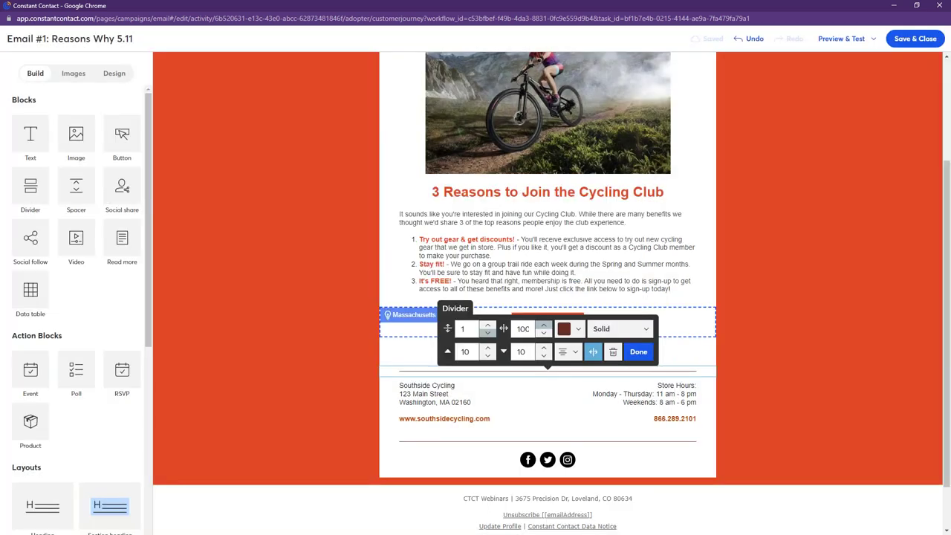
click(644, 359)
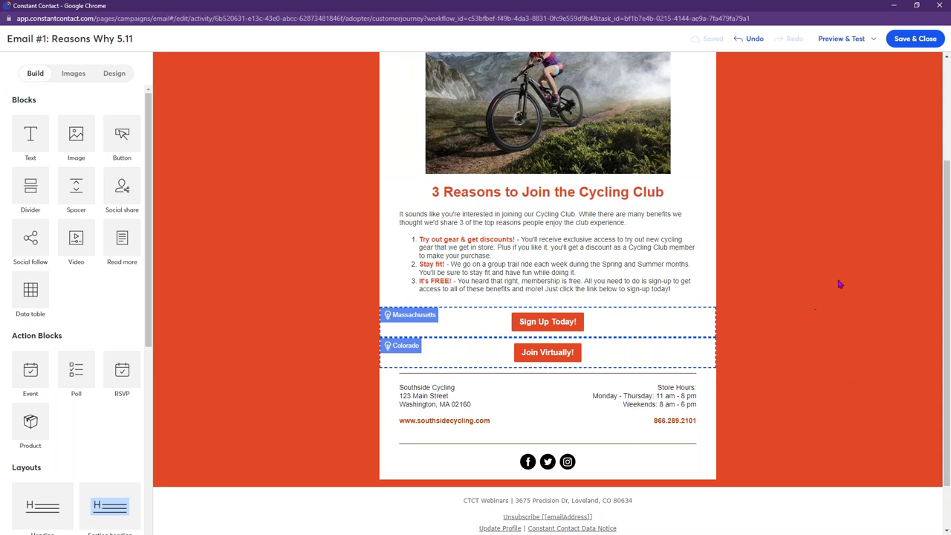
- Save and close the Reasons Why email, and add a second Send an email action after it in the path
scroll(837, 285, up, 3)
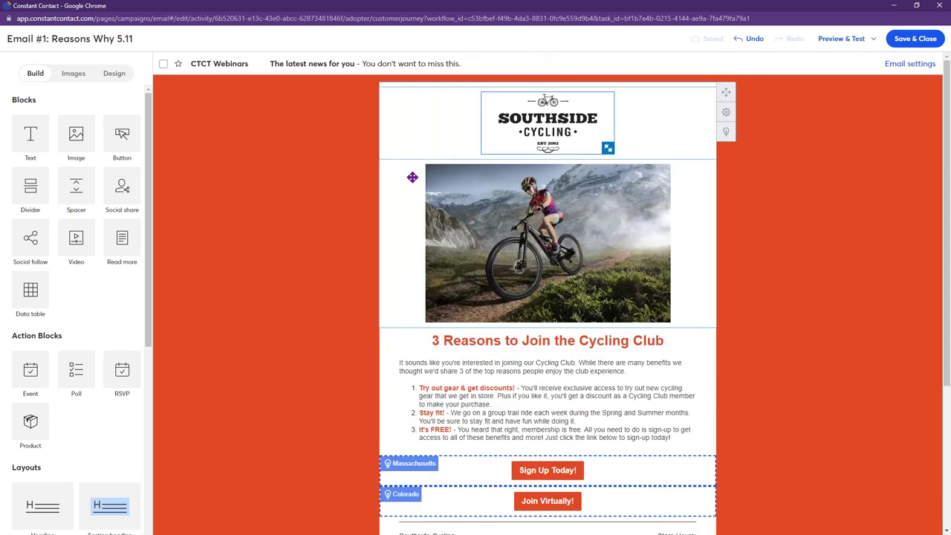
click(928, 41)
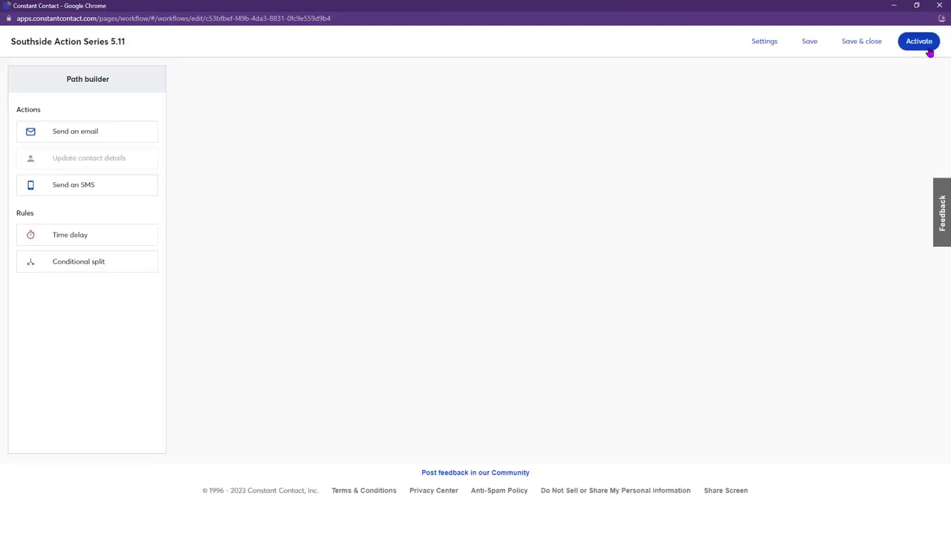
drag(145, 165, 565, 267)
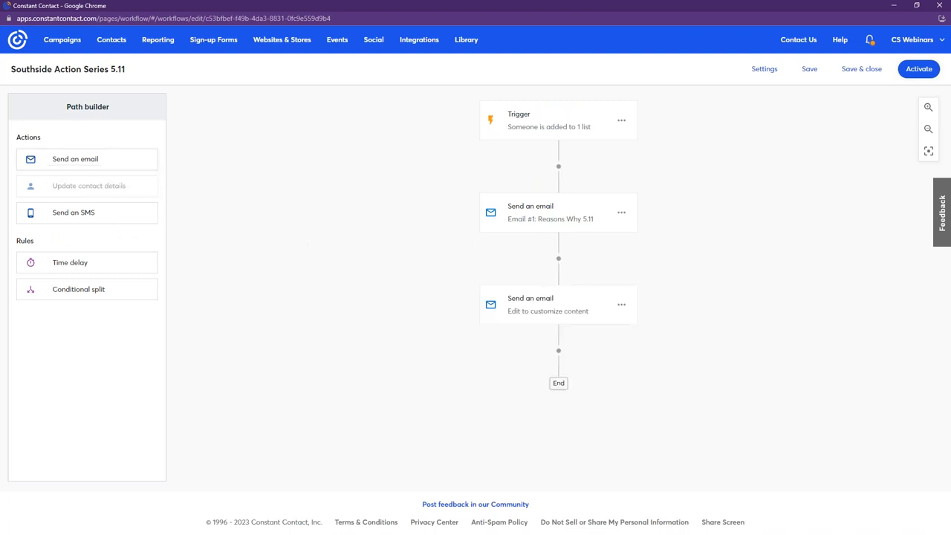
- Edit the second email action to copy the existing email Automated Email #2 NEW
click(622, 305)
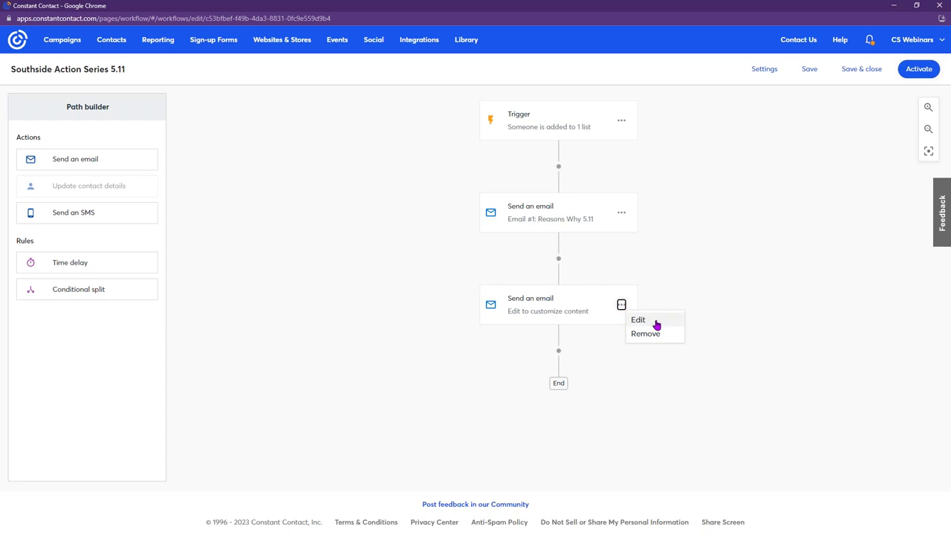
click(636, 319)
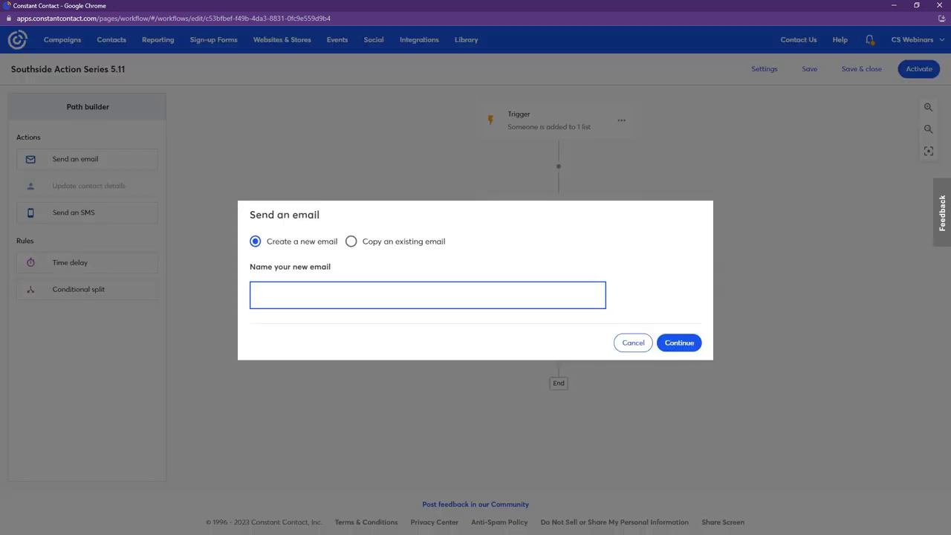
click(411, 243)
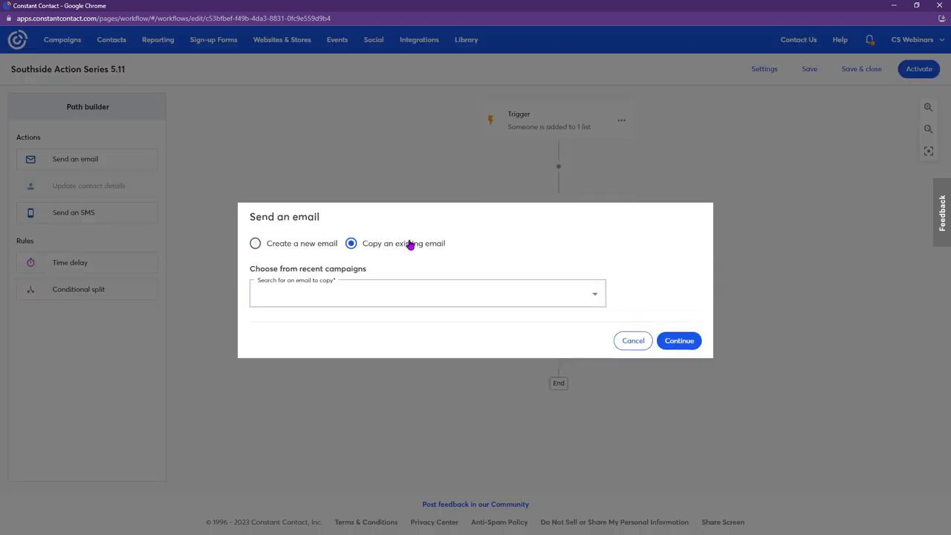
click(396, 289)
scroll(398, 295, down, 2)
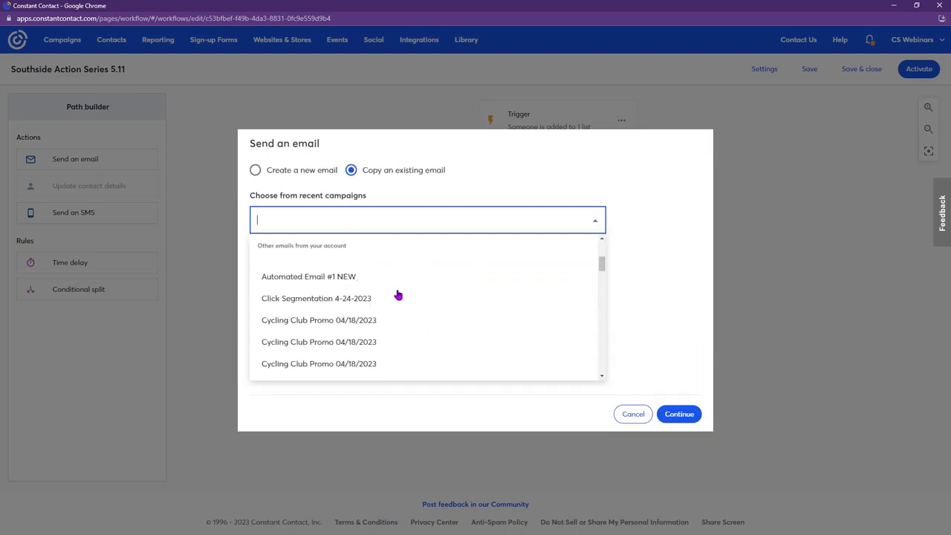
scroll(398, 295, up, 1)
scroll(399, 295, up, 1)
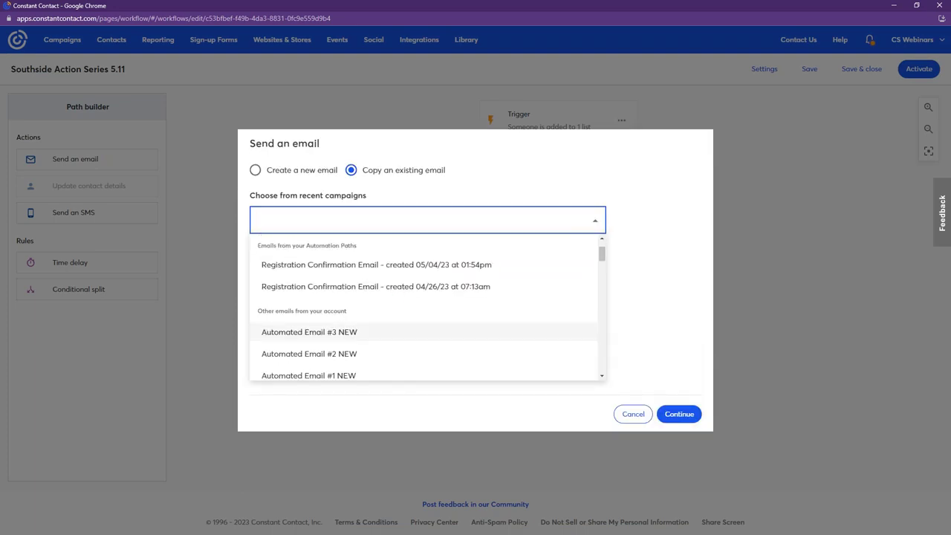
click(402, 351)
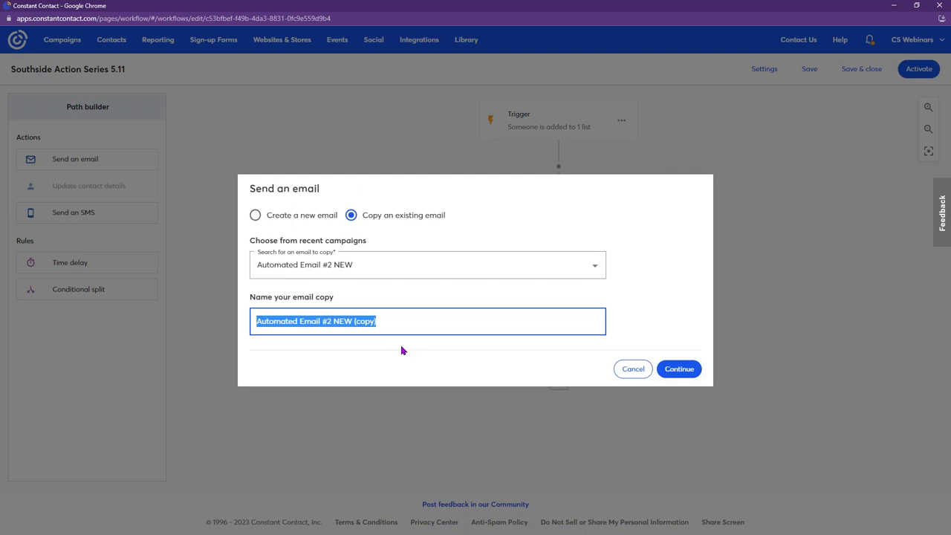
- Name the email copy "Email 2: Highlight Unique Aspect 5.11" and continue to its editor
key(BackSpace)
text(Email 2)
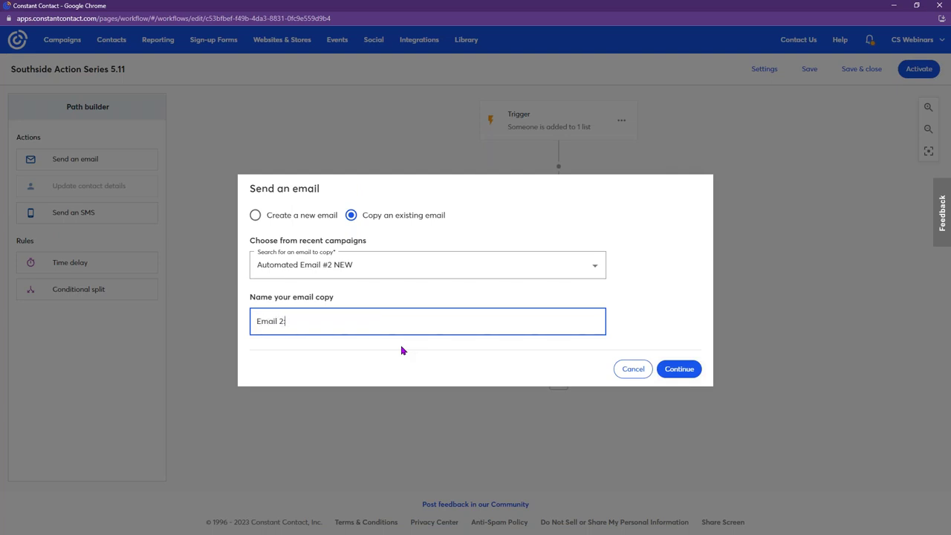
text(: Highlight Unique Aspect)
text(5.11)
click(692, 372)
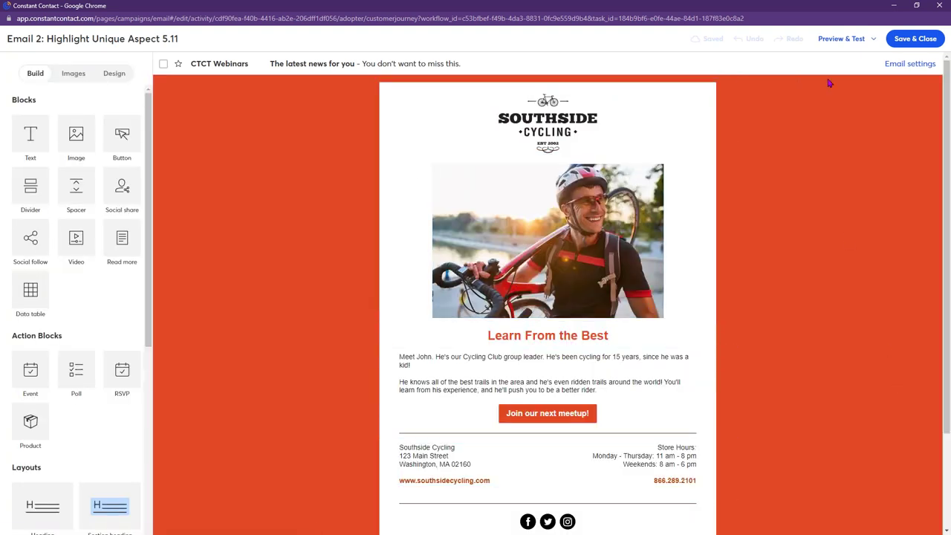
- Save and close the second email, and add a third Send an email action just before the end of the path
click(916, 44)
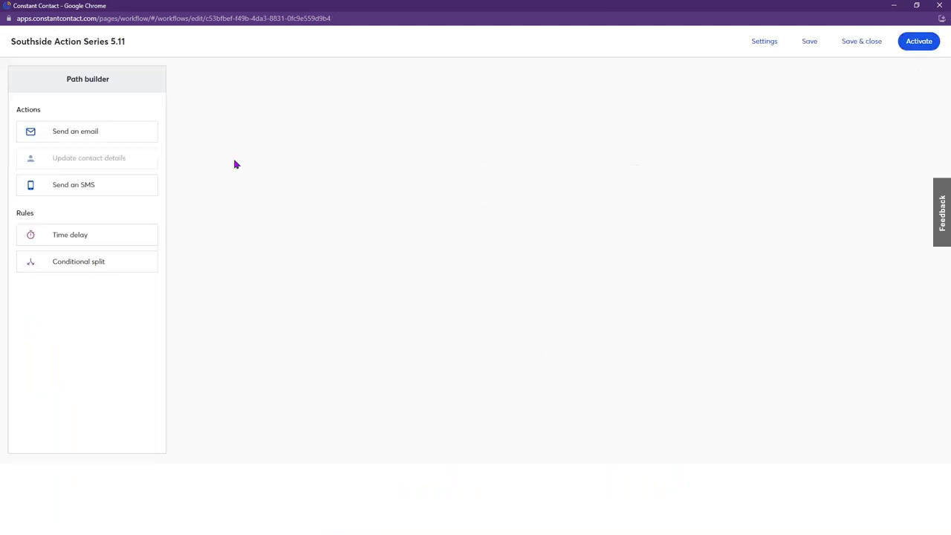
drag(91, 134, 310, 233)
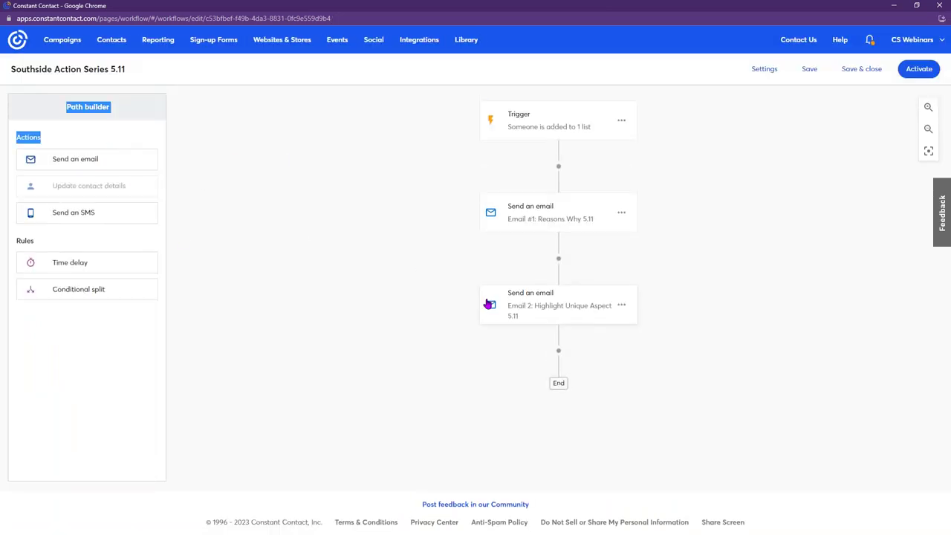
drag(99, 156, 587, 353)
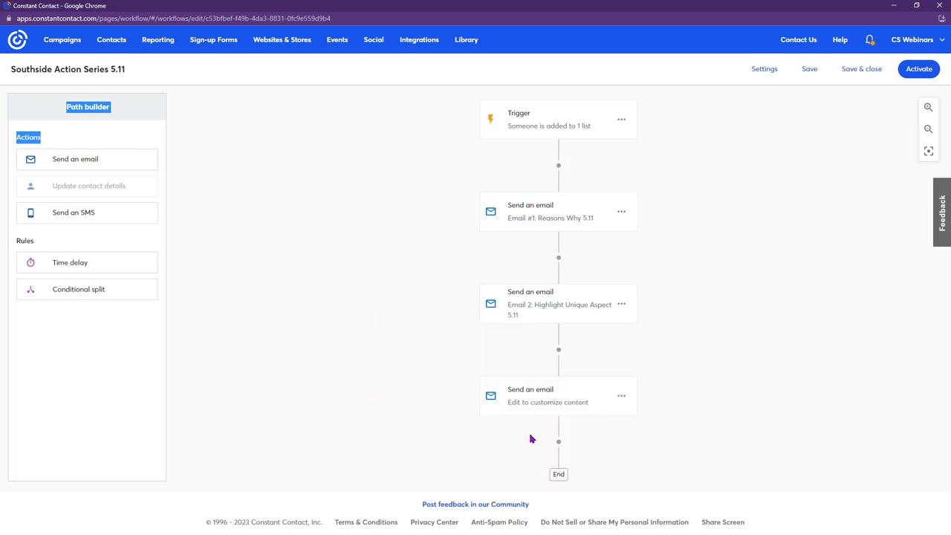
- Edit the third email action to copy the existing email Automated Email #3 NEW
click(622, 398)
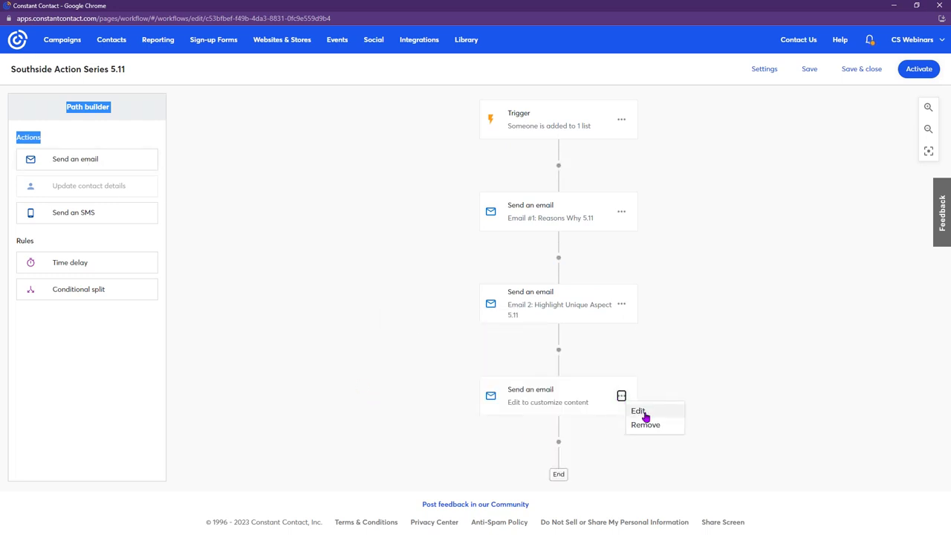
click(643, 414)
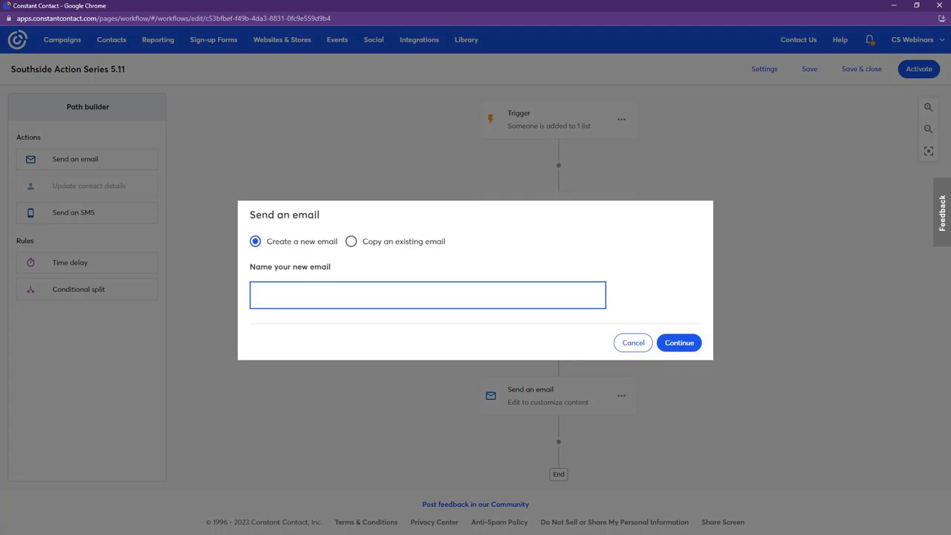
click(351, 242)
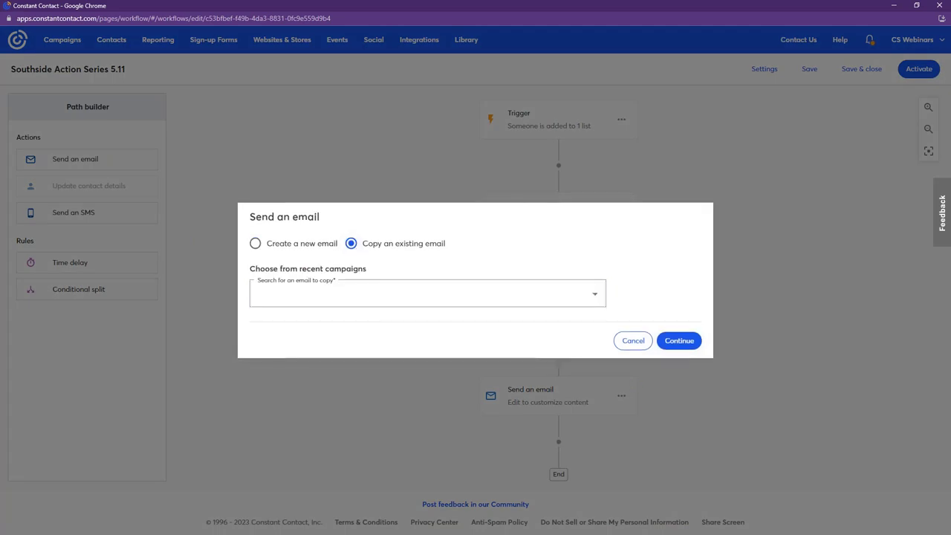
click(365, 295)
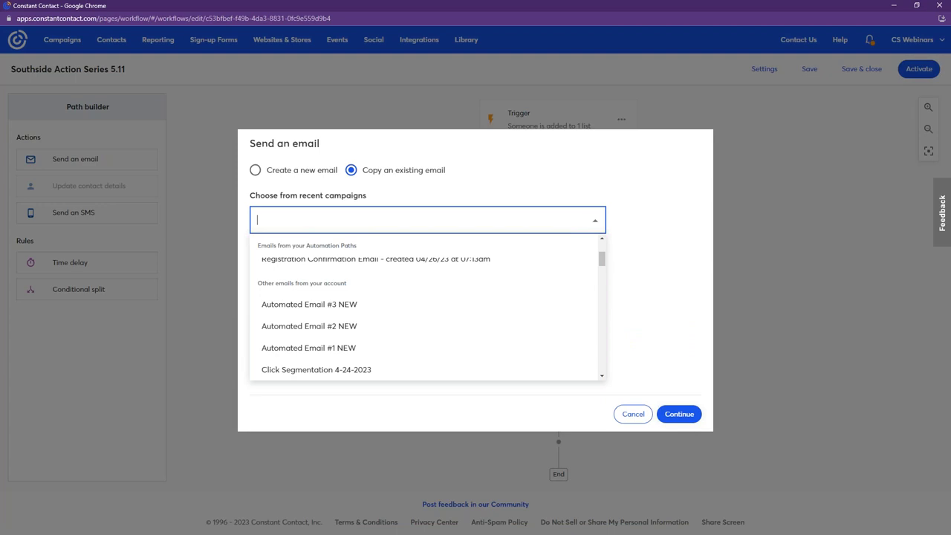
click(365, 310)
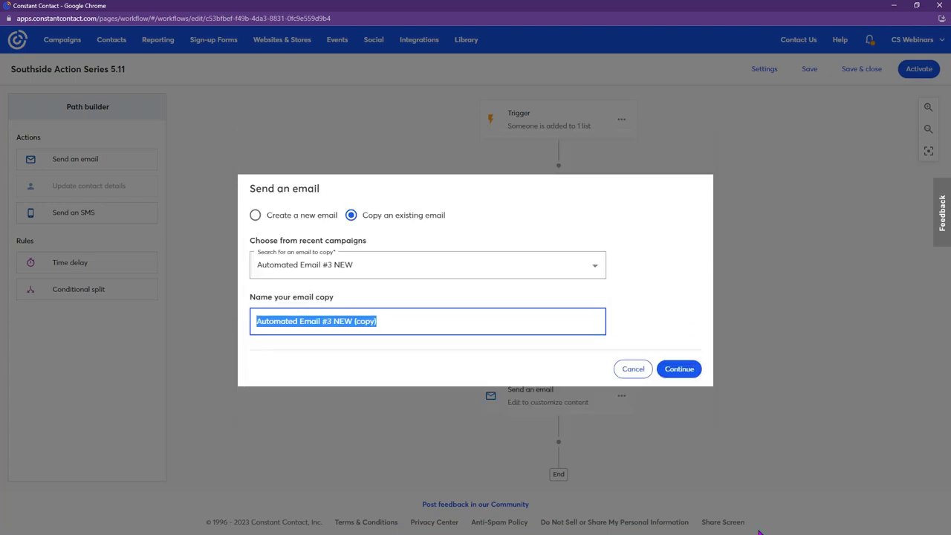
- Name the email copy "Email 3: Fear of Missing Out 5.11", continue to its editor, and save and close it
key(BackSpace)
text(Email 3: Fear of Missing )
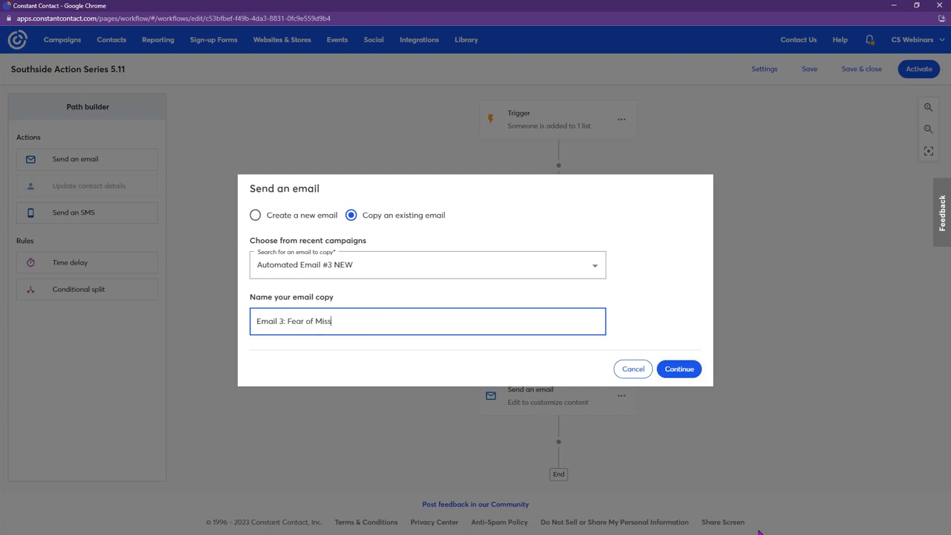
text(Out 5.11)
click(689, 376)
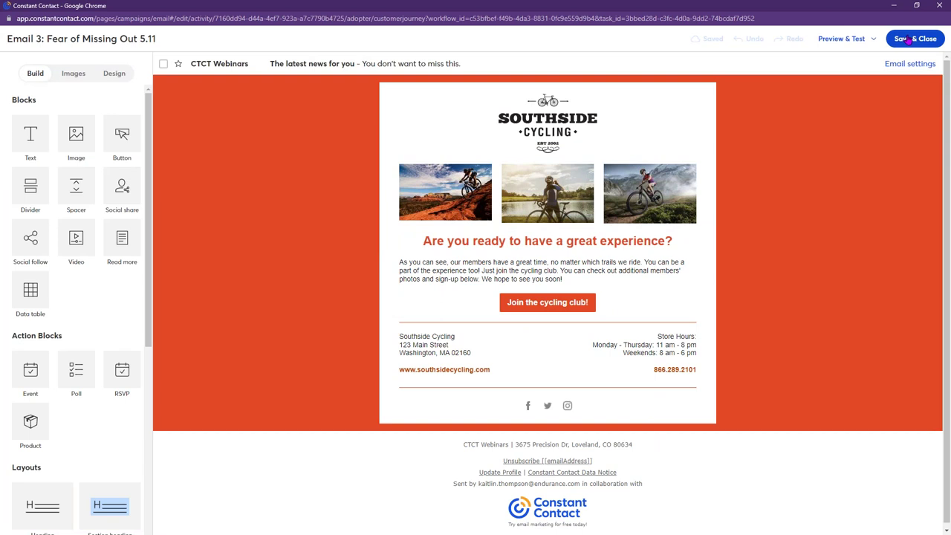
click(908, 39)
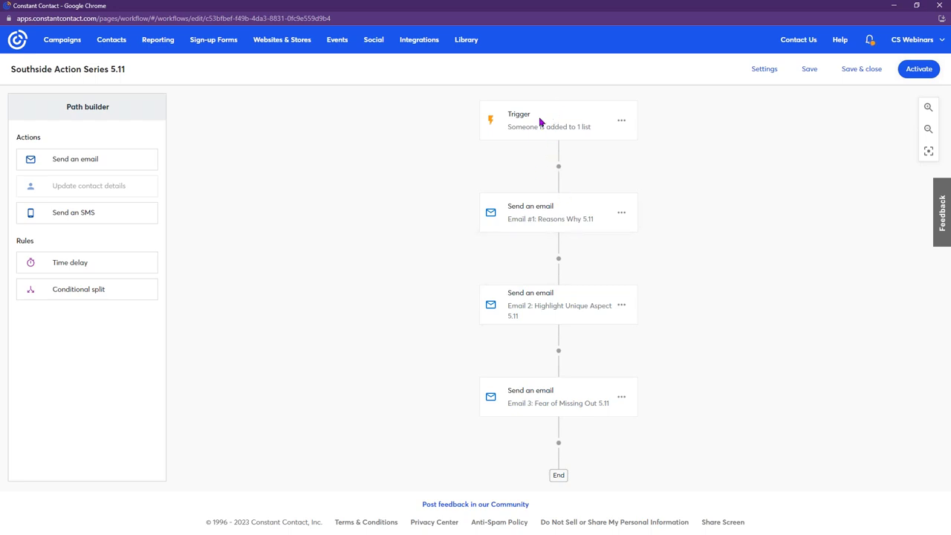
- Insert a time delay between the trigger and the Reasons Why email, and set it to 1 day
drag(42, 270, 484, 177)
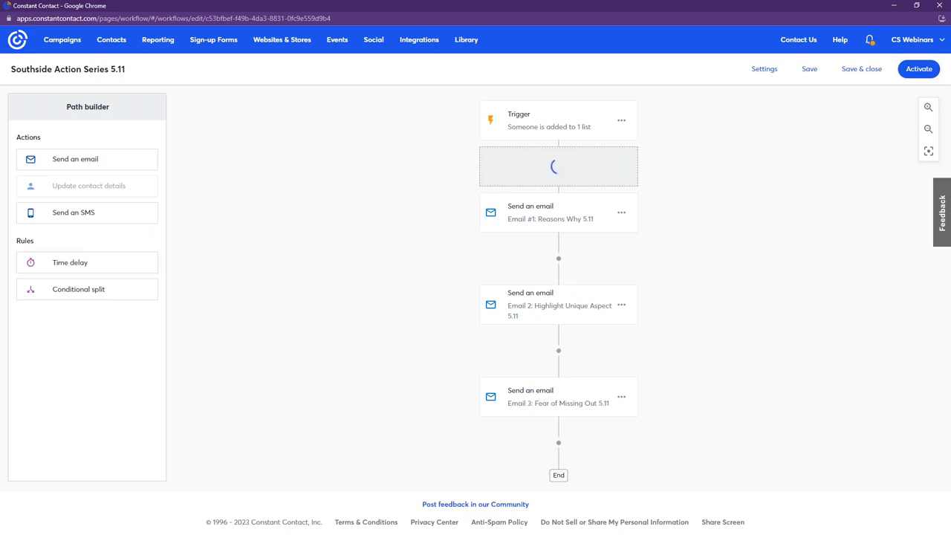
scroll(649, 244, down, 1)
scroll(649, 244, up, 1)
click(622, 215)
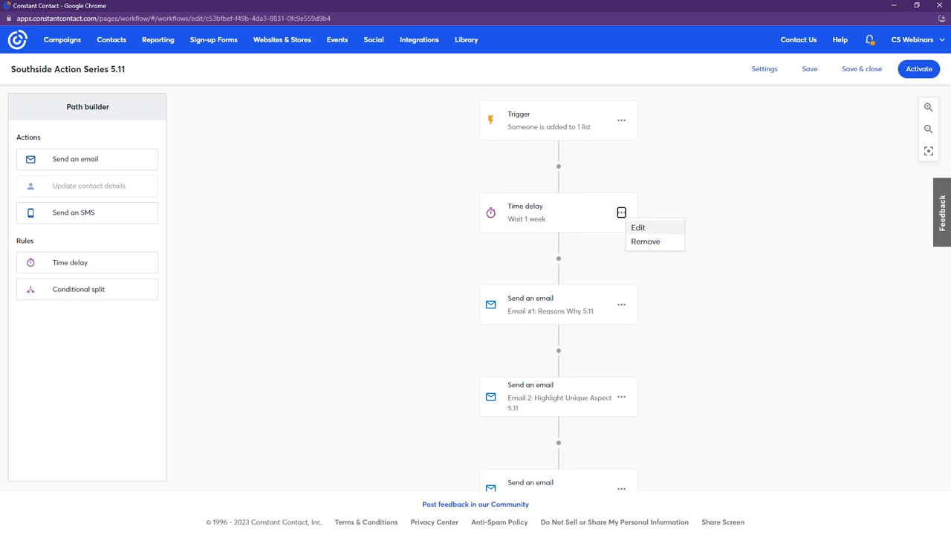
click(638, 229)
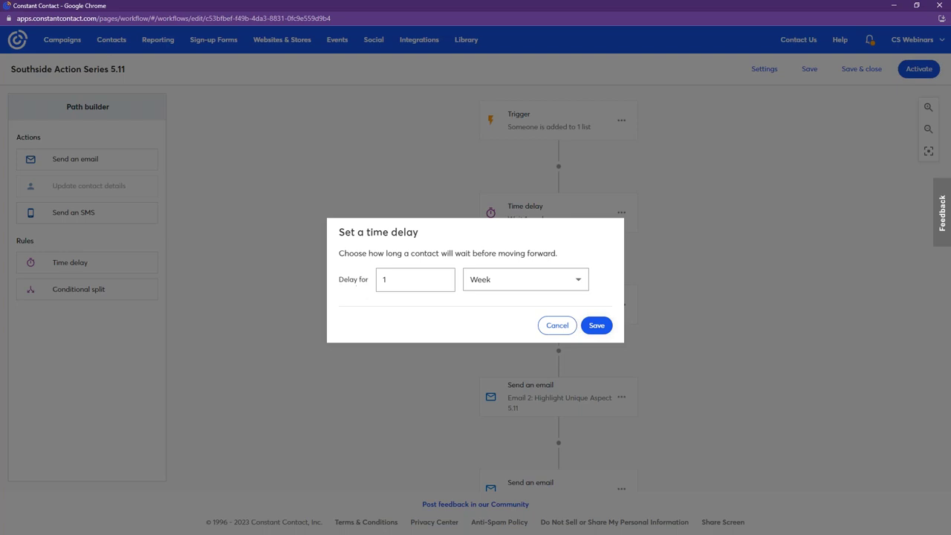
click(519, 282)
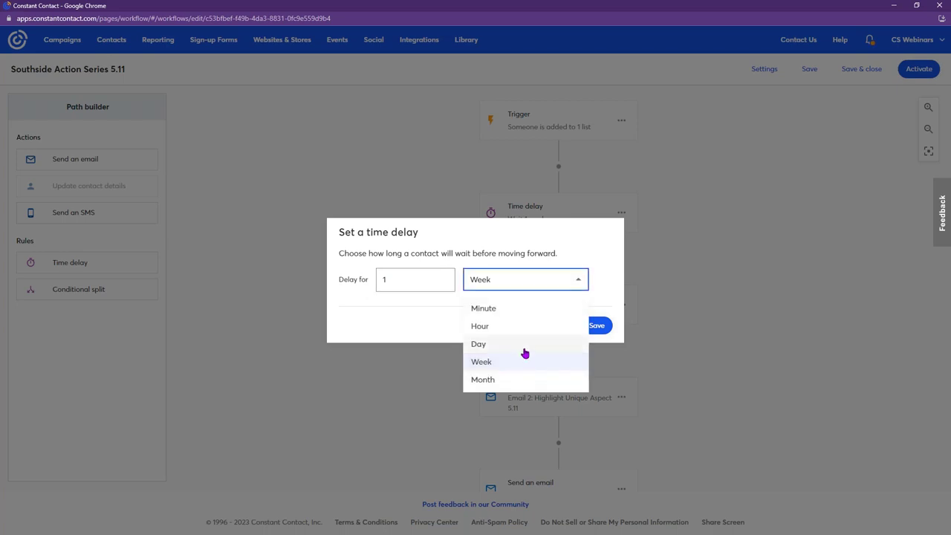
click(522, 347)
click(595, 329)
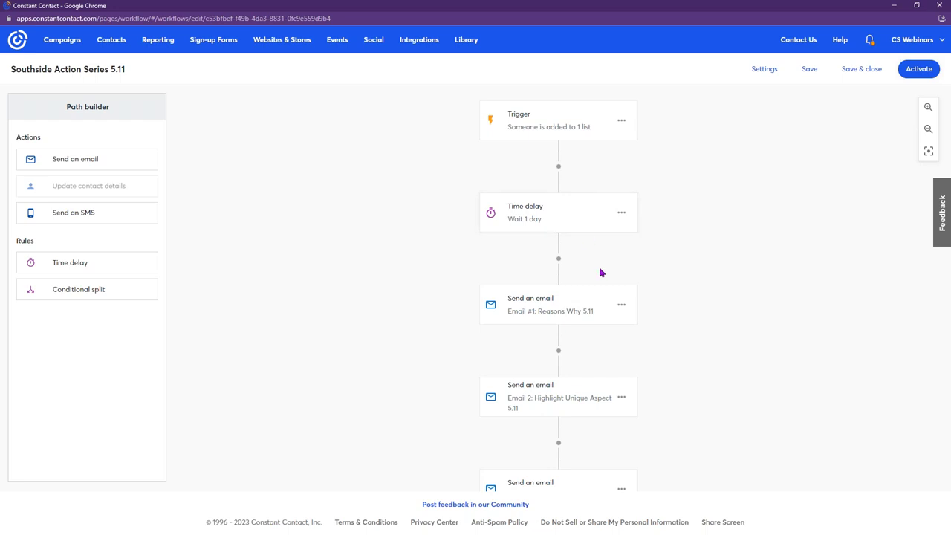
- Insert a time delay between the Reasons Why and Highlight Unique Aspect emails, and set it to 3 days
scroll(601, 272, down, 1)
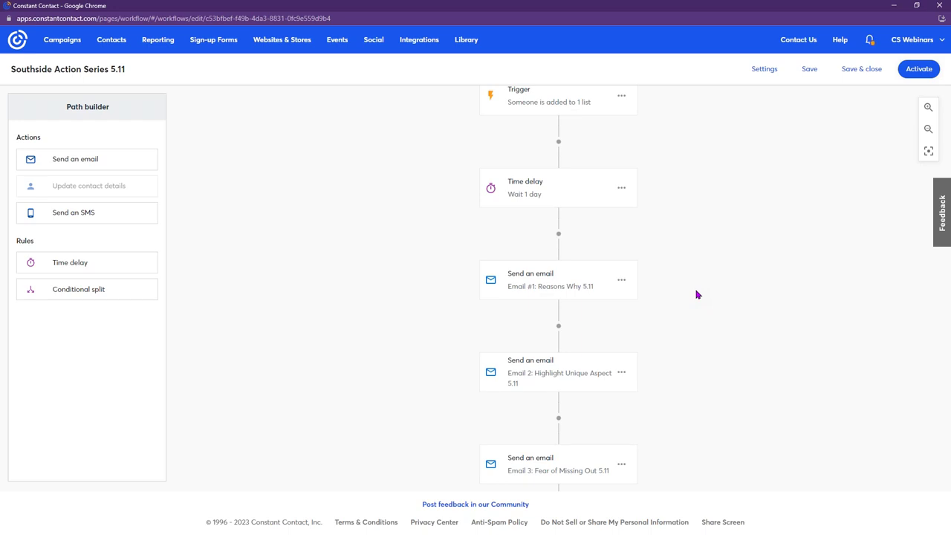
scroll(697, 295, down, 1)
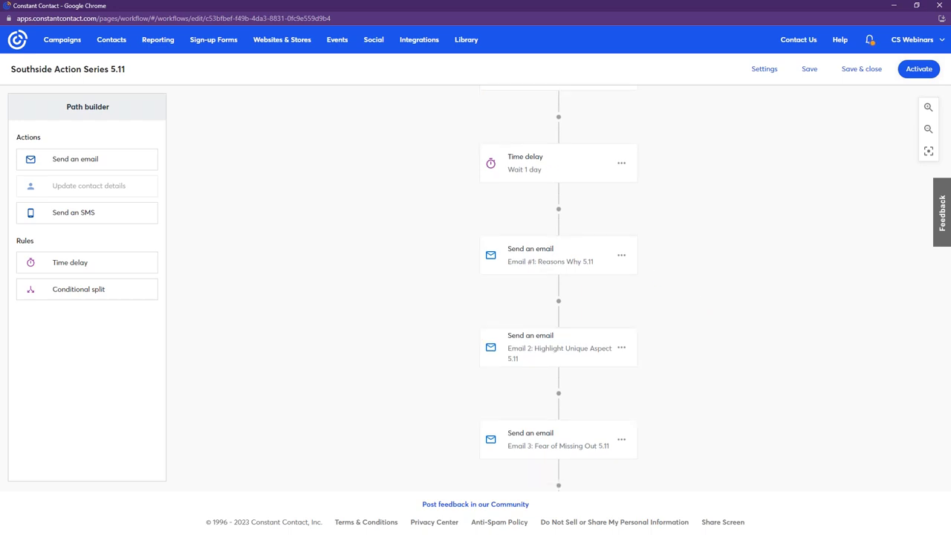
scroll(559, 297, down, 4)
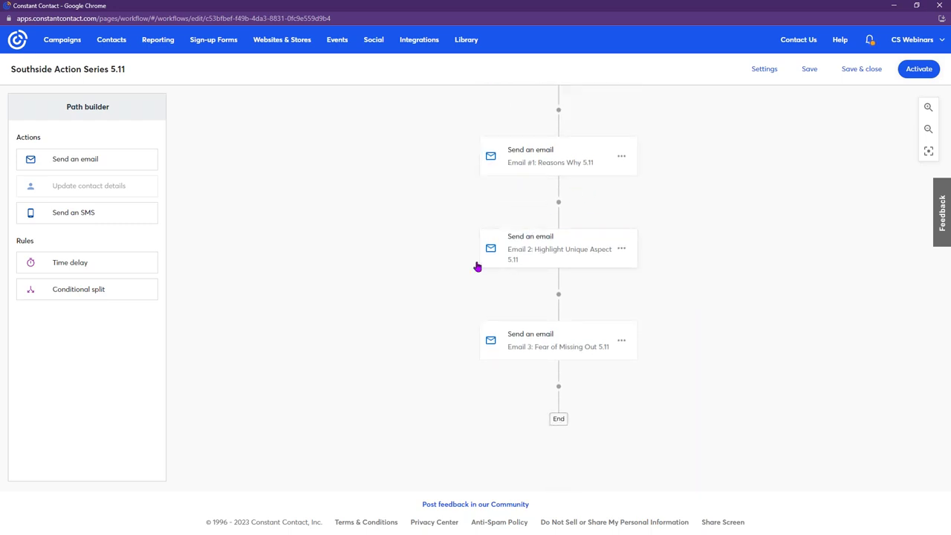
drag(53, 263, 532, 206)
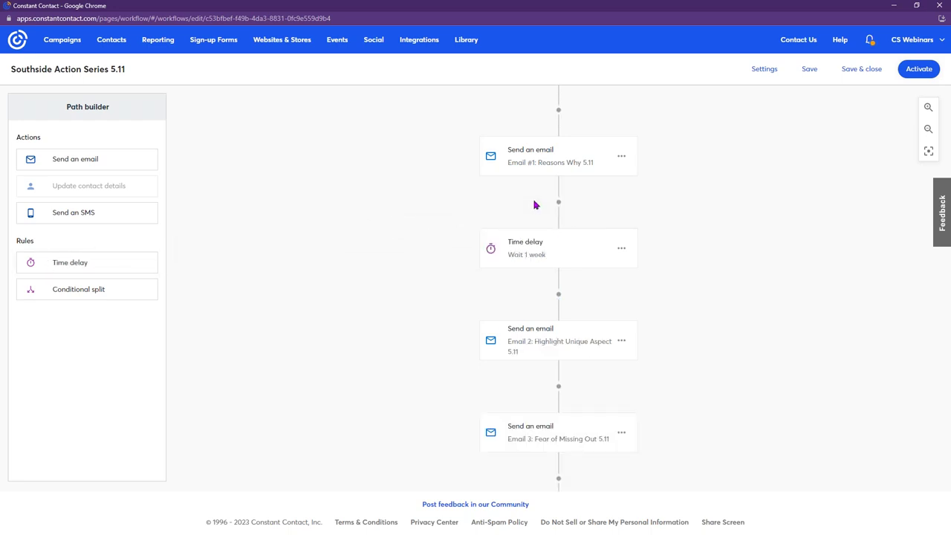
click(621, 248)
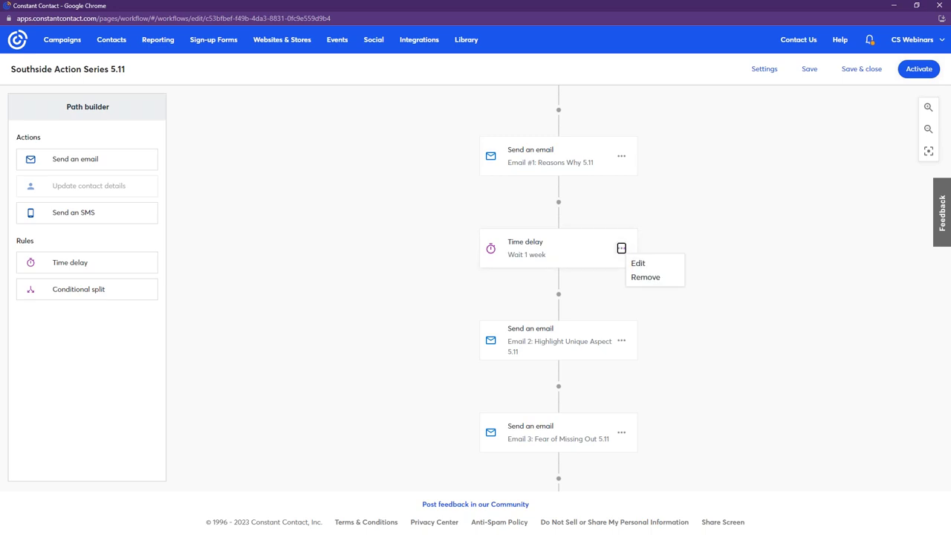
click(641, 265)
key(ctrl+a)
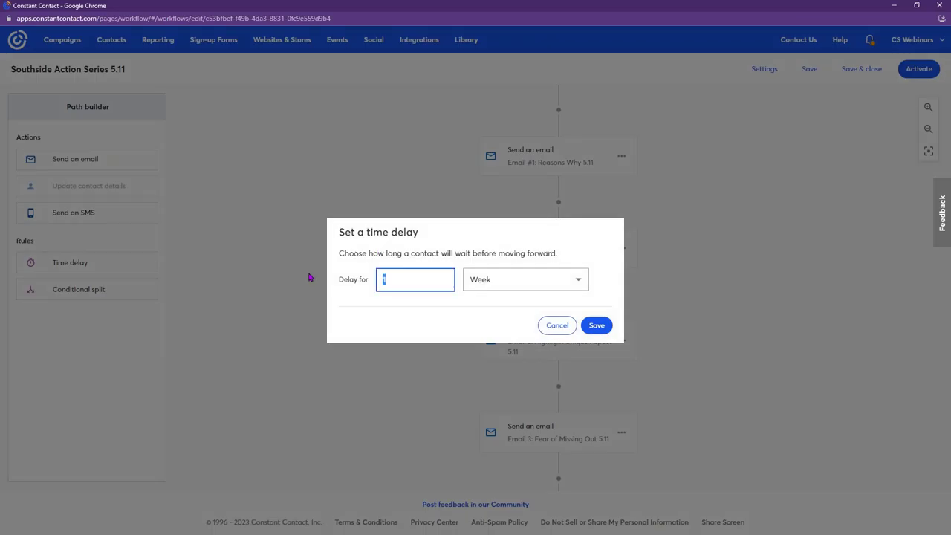
text(3)
click(488, 285)
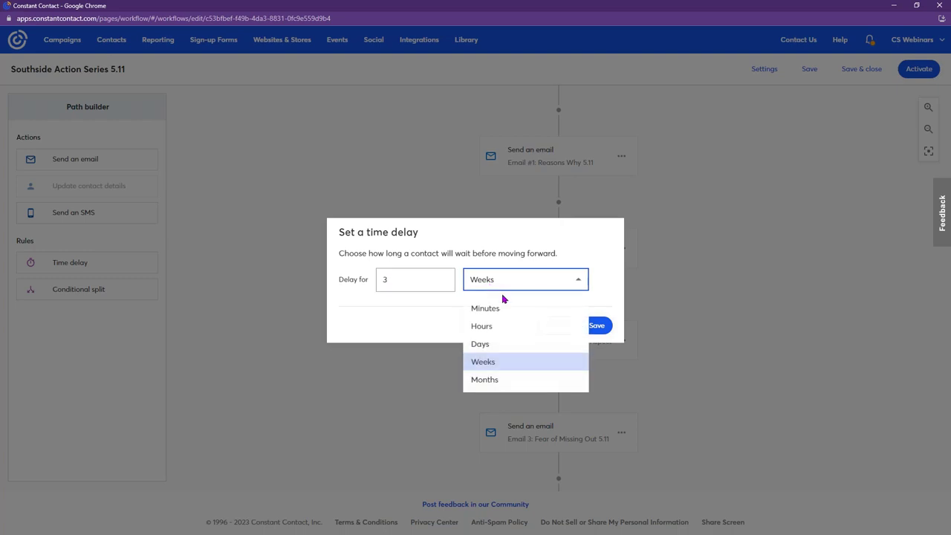
click(508, 346)
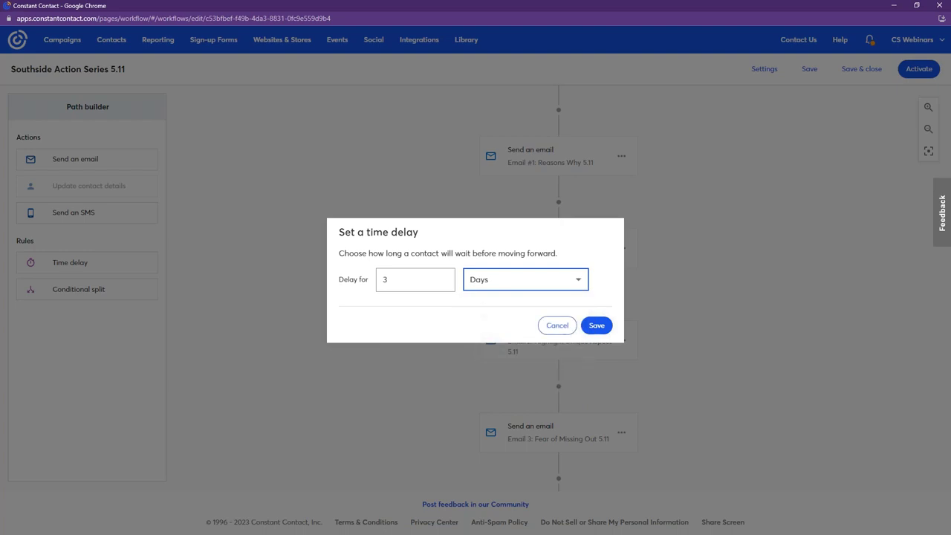
click(598, 327)
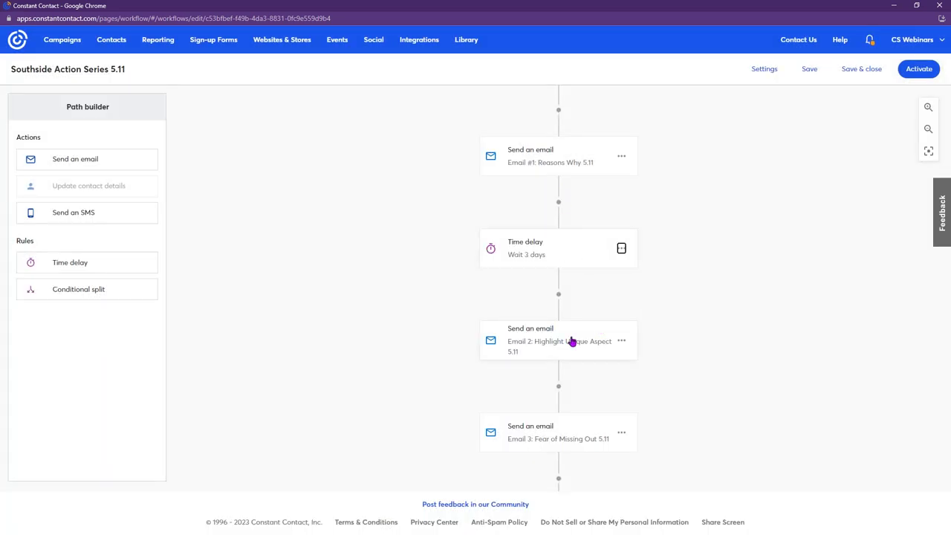
- Insert a time delay between the Highlight Unique Aspect and Fear of Missing Out emails, and set it to 3 days
scroll(569, 334, down, 2)
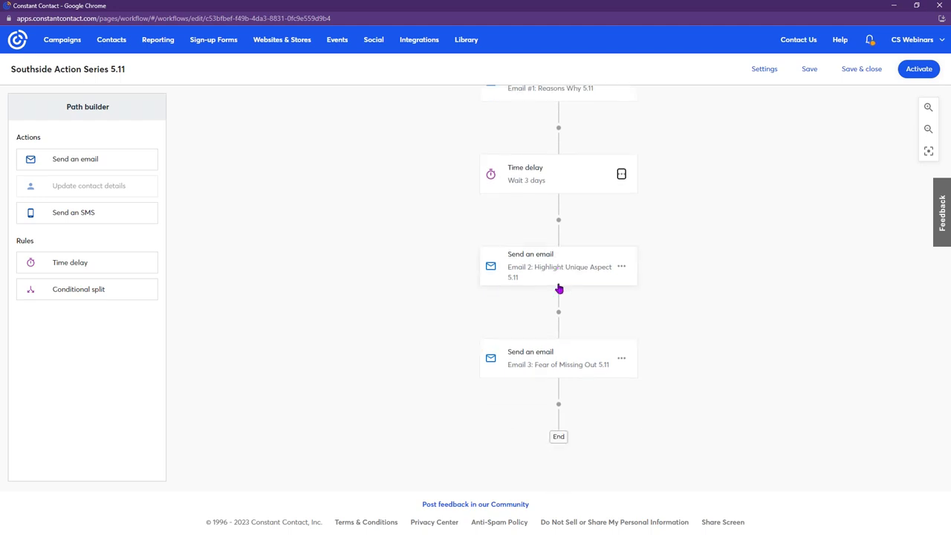
scroll(559, 289, down, 2)
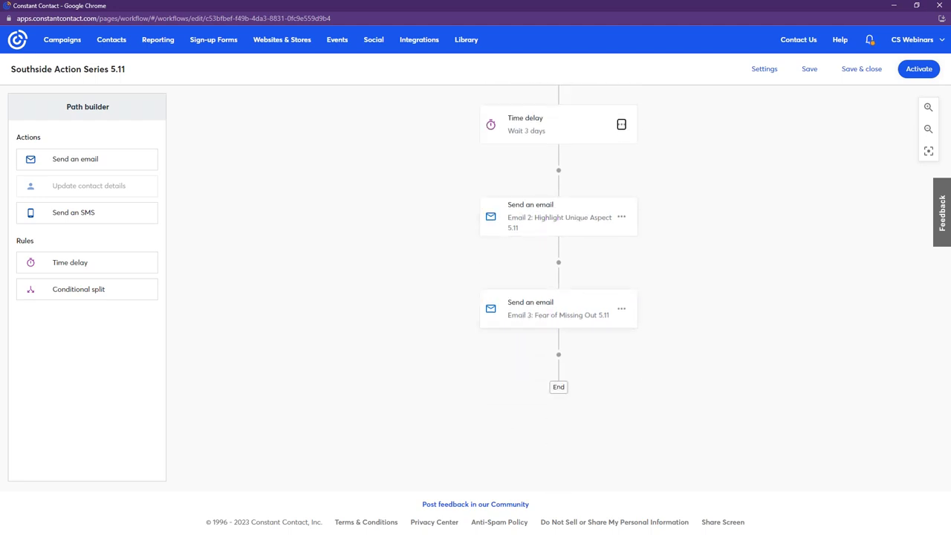
drag(95, 263, 605, 264)
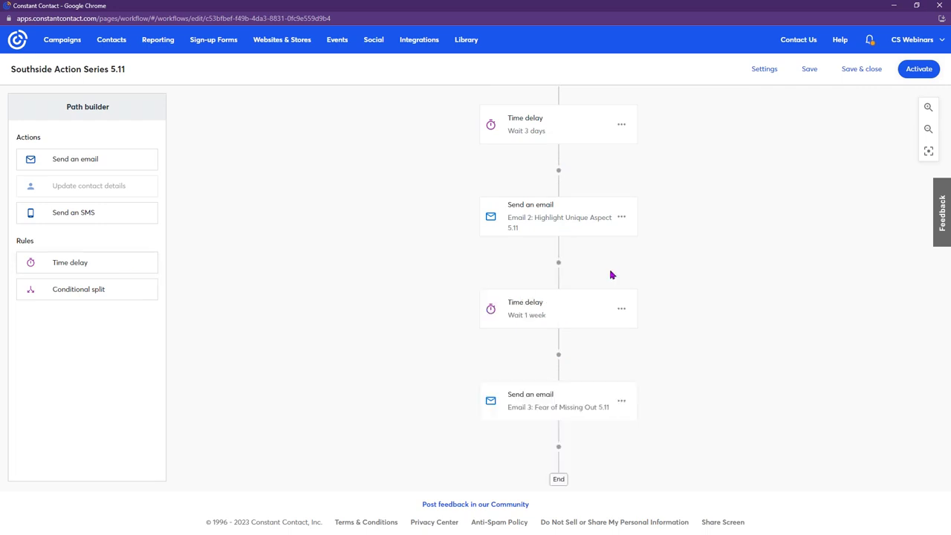
click(621, 284)
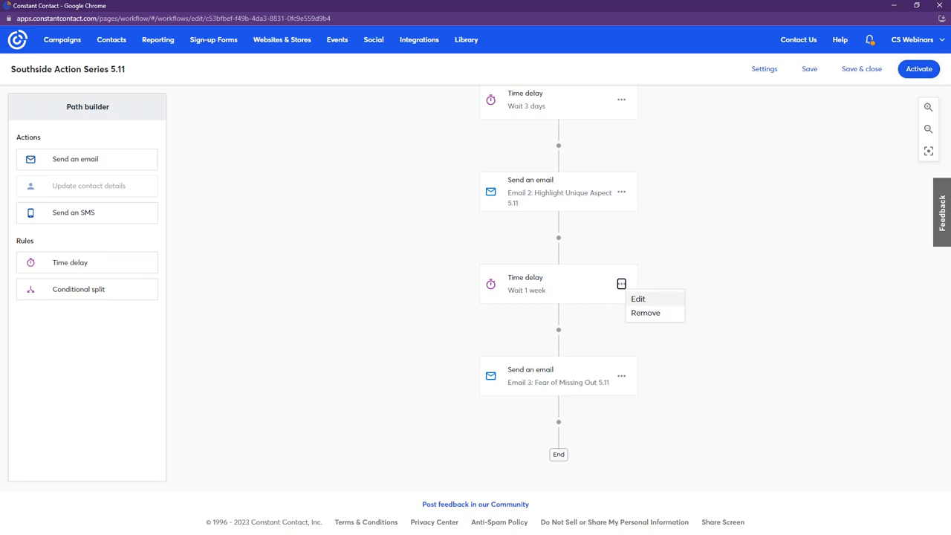
click(658, 304)
click(310, 273)
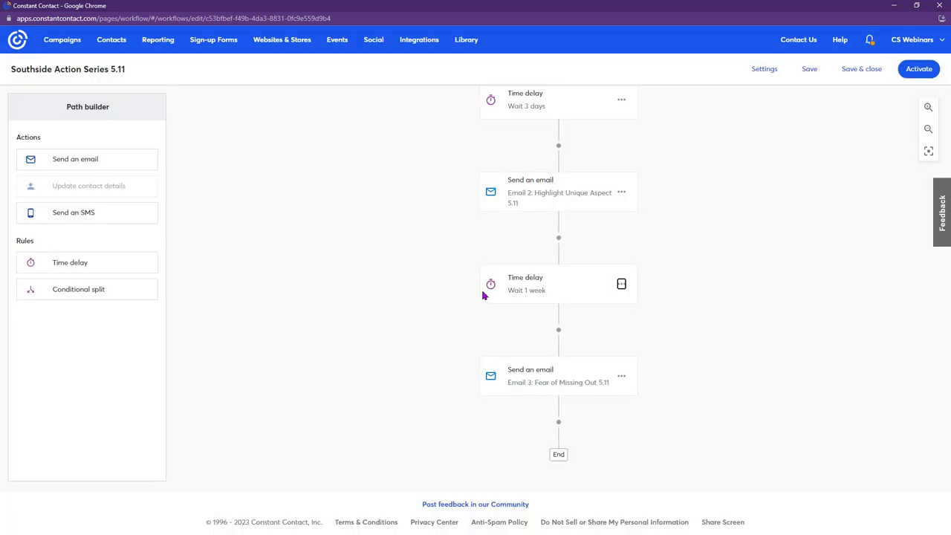
click(621, 284)
click(637, 299)
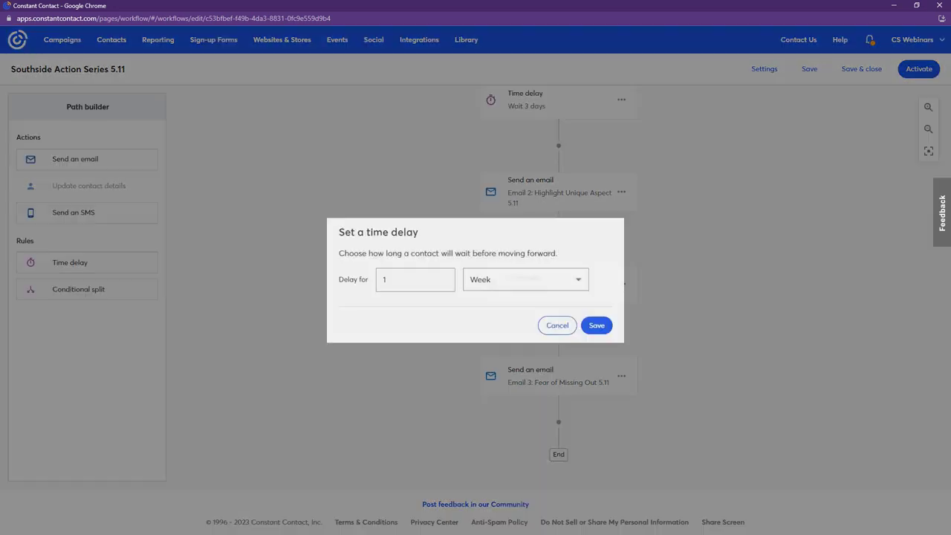
text(3)
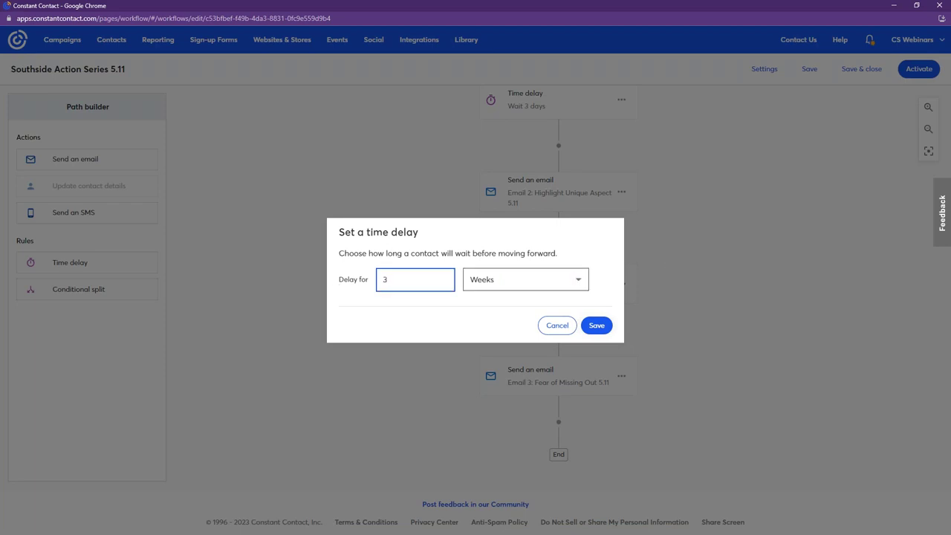
click(577, 280)
click(567, 344)
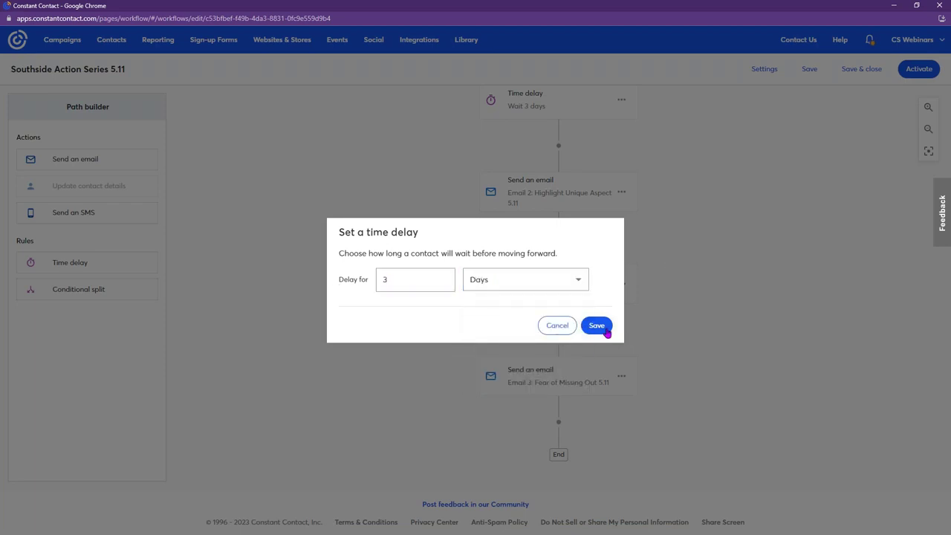
click(597, 325)
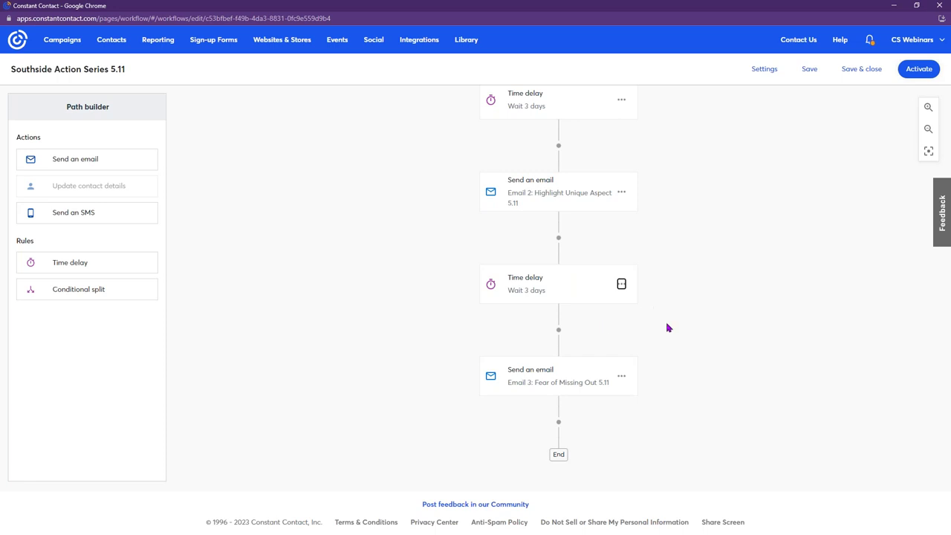
scroll(667, 326, up, 3)
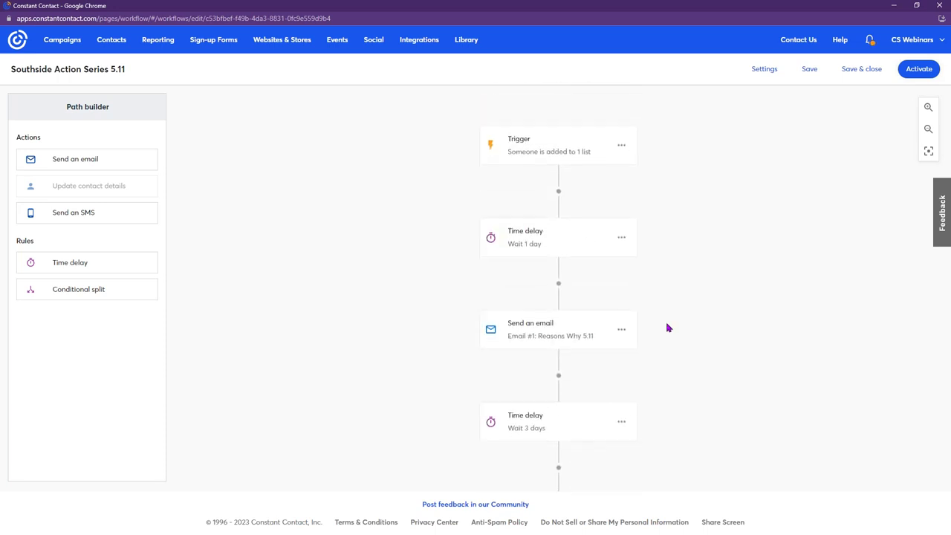
scroll(667, 328, down, 2)
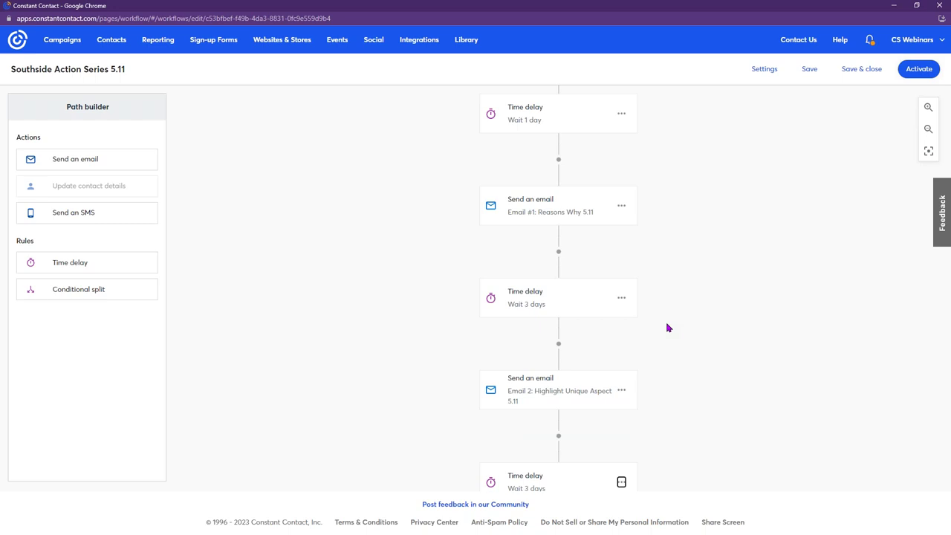
scroll(667, 327, down, 2)
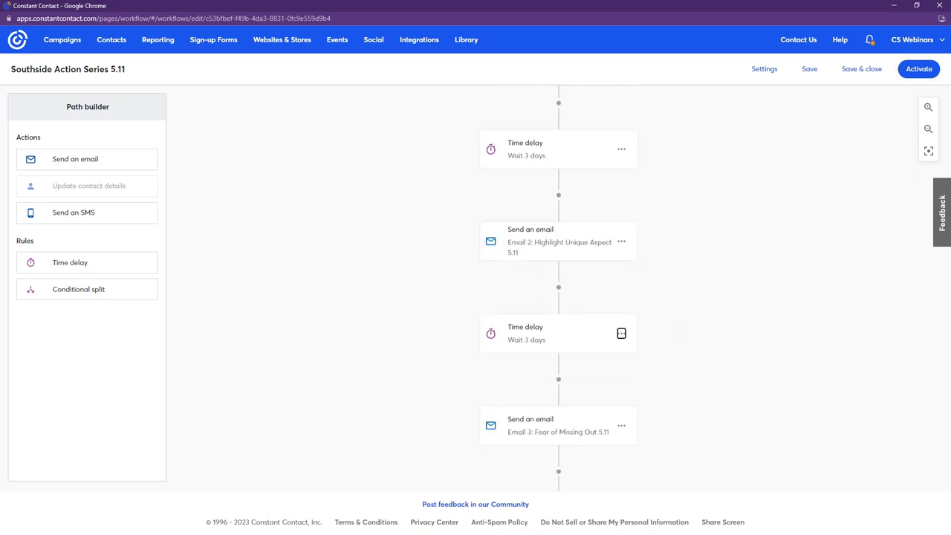
scroll(726, 350, down, 3)
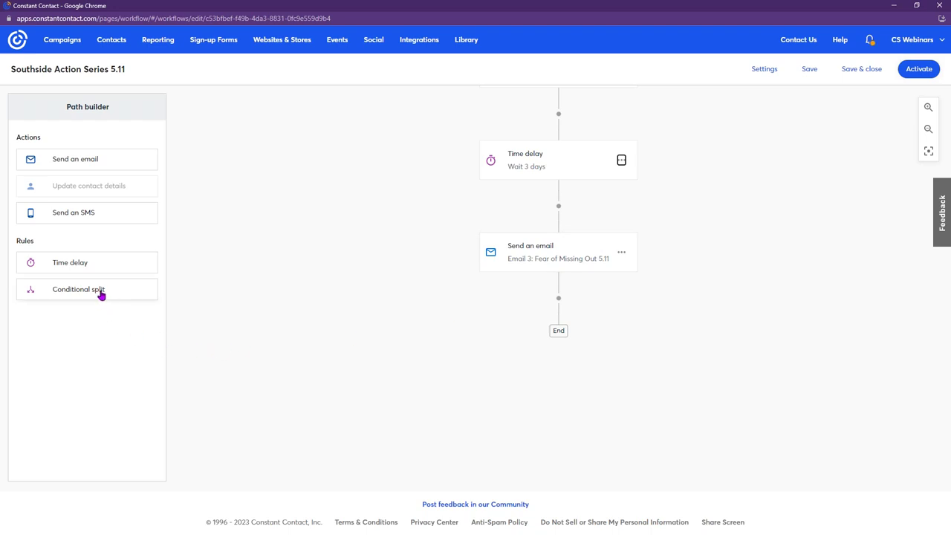
- Add a conditional split after the Fear of Missing Out email and set its category to Contact activity
drag(101, 295, 579, 313)
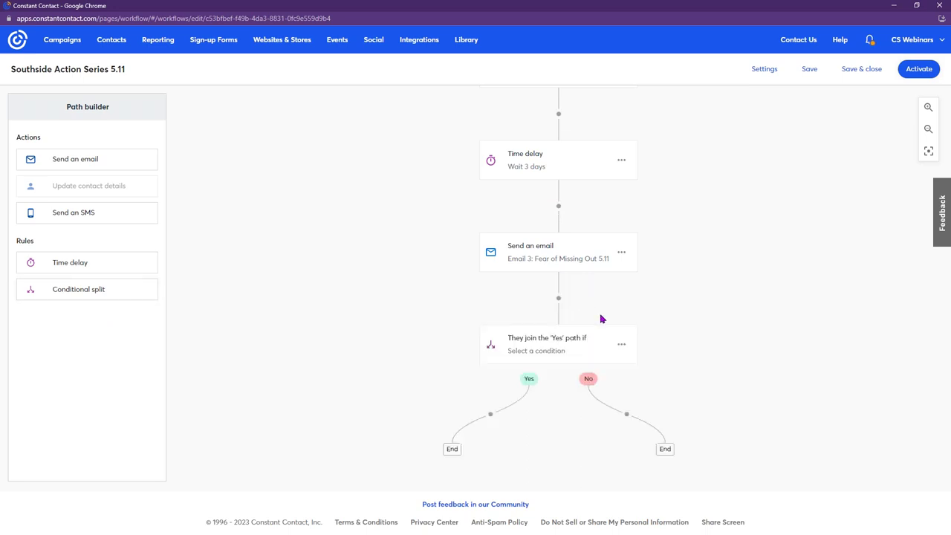
scroll(601, 318, down, 2)
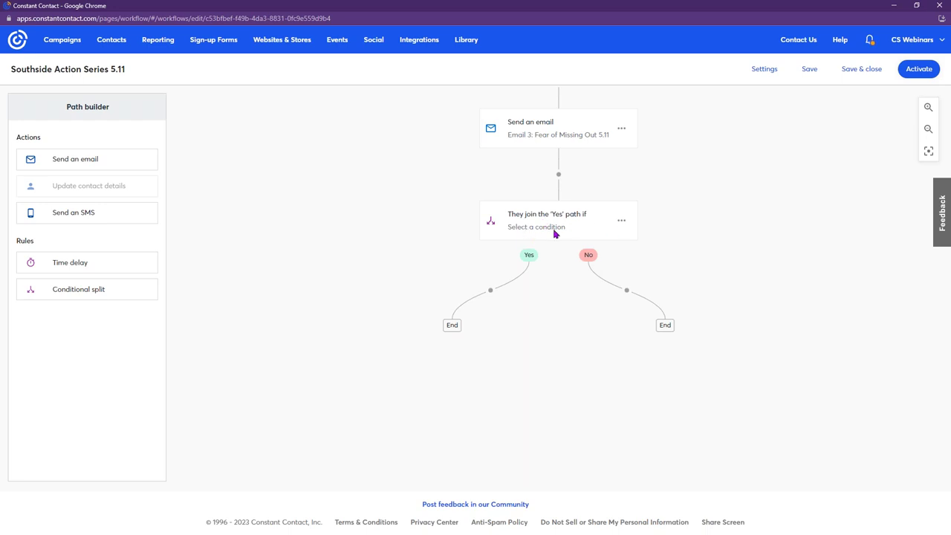
click(621, 221)
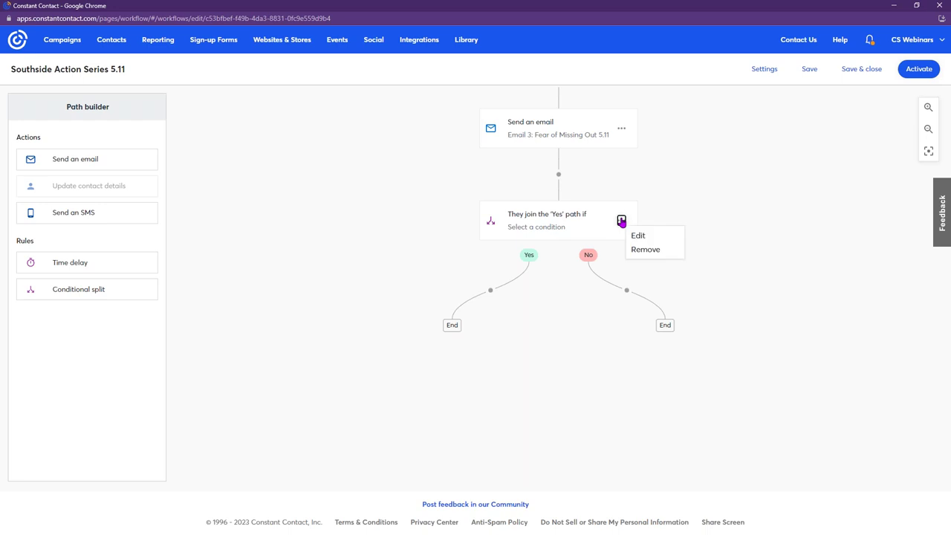
click(658, 239)
click(532, 282)
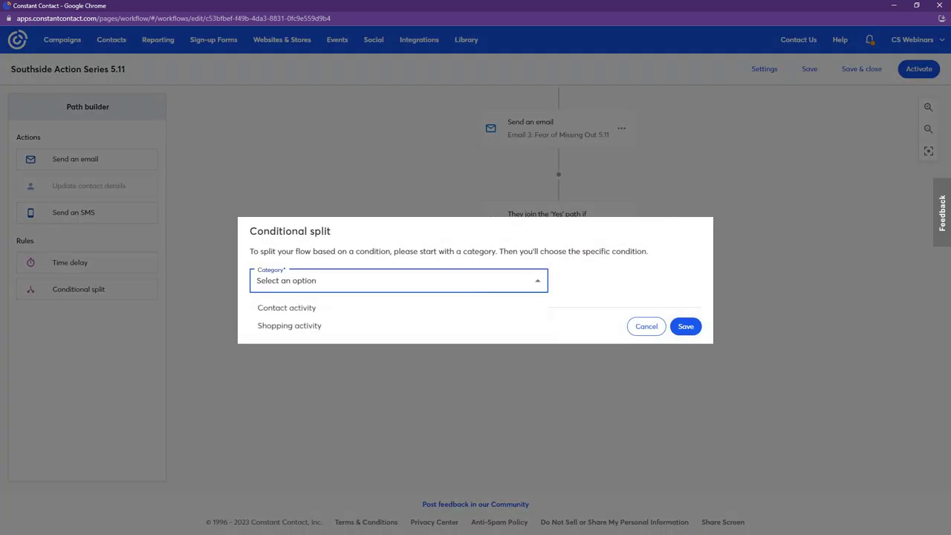
click(335, 311)
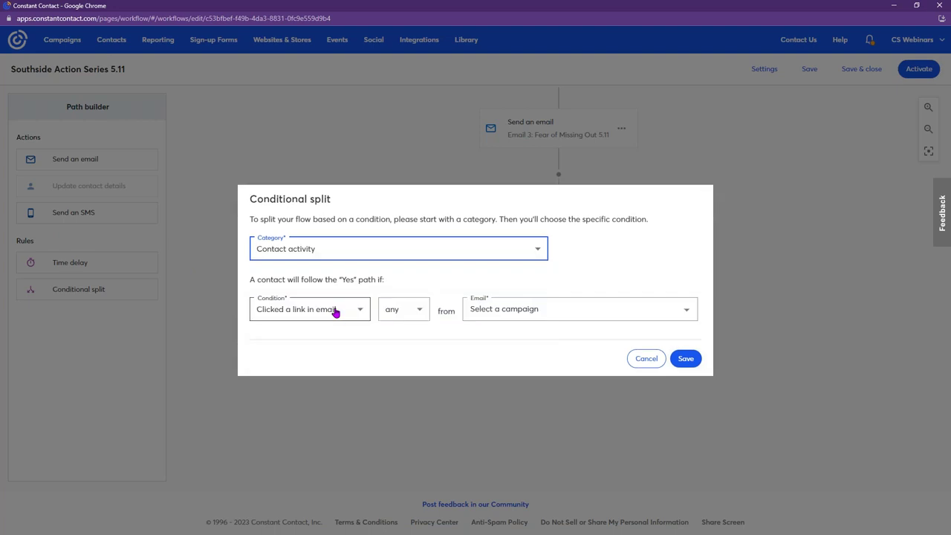
- Set the split's Yes condition to clicked any link in "Email 3: Fear of Missing Out 5.11", and save it
click(336, 311)
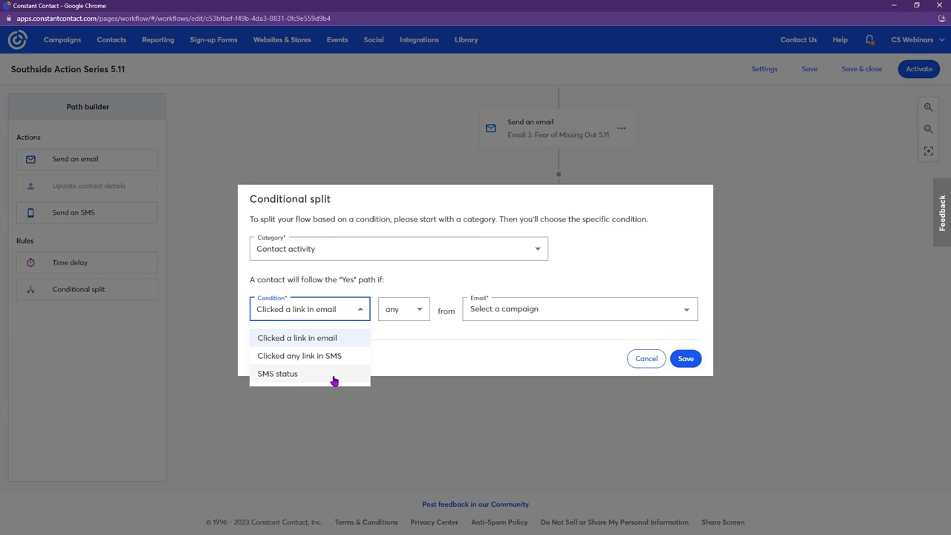
click(308, 339)
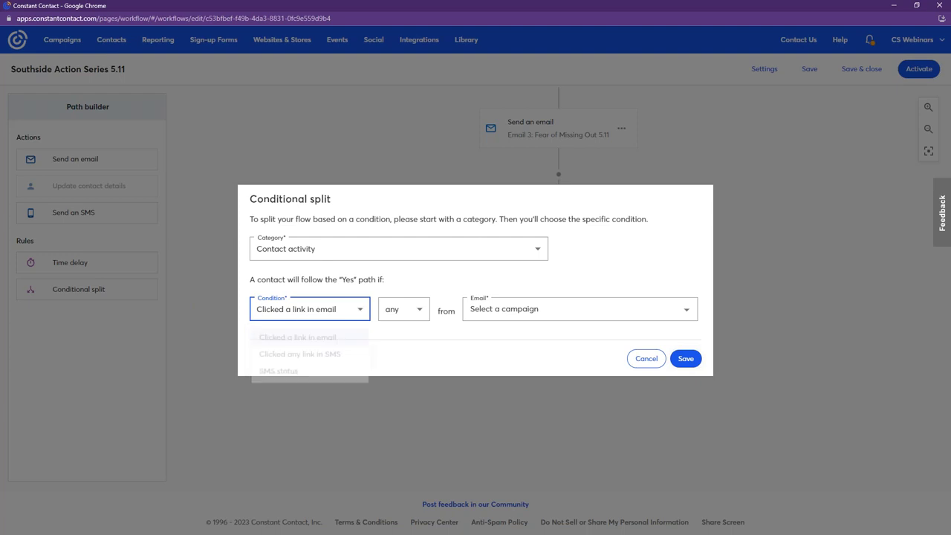
click(404, 315)
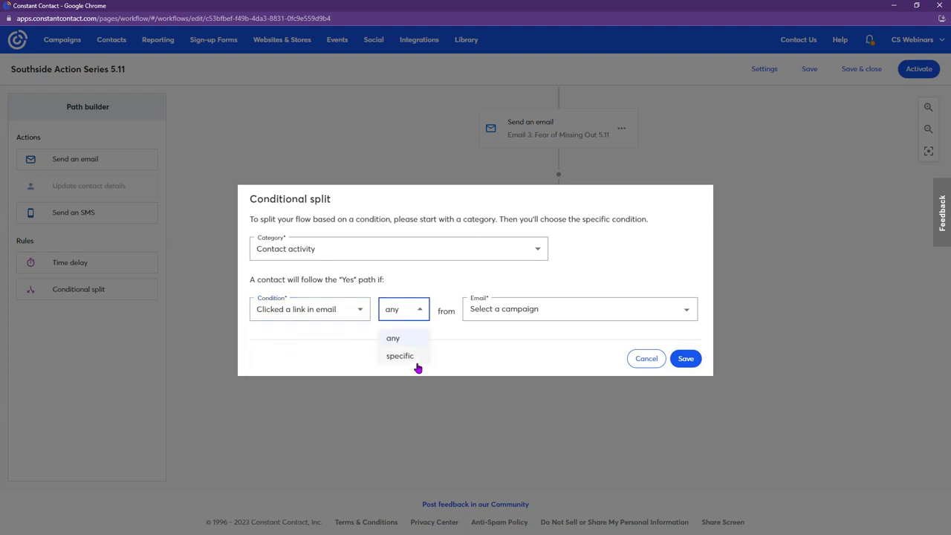
click(463, 353)
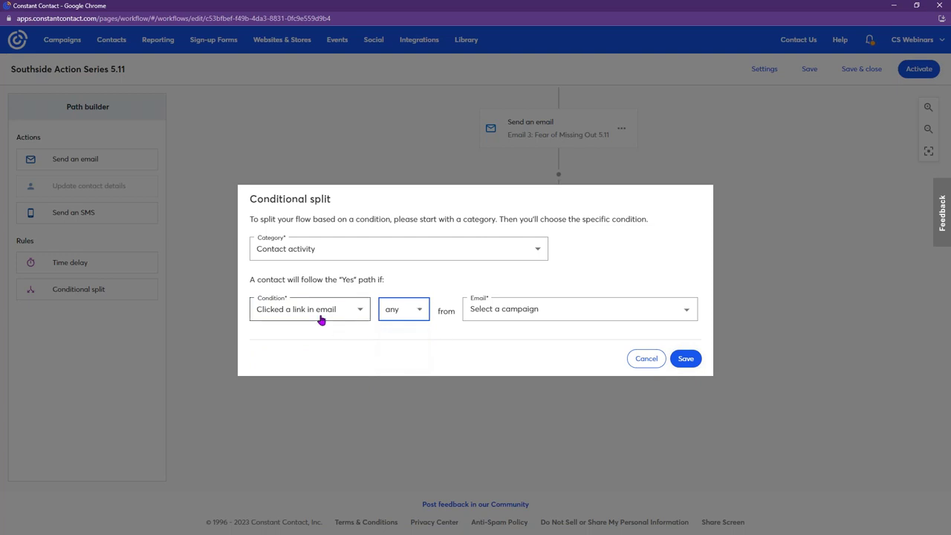
click(479, 310)
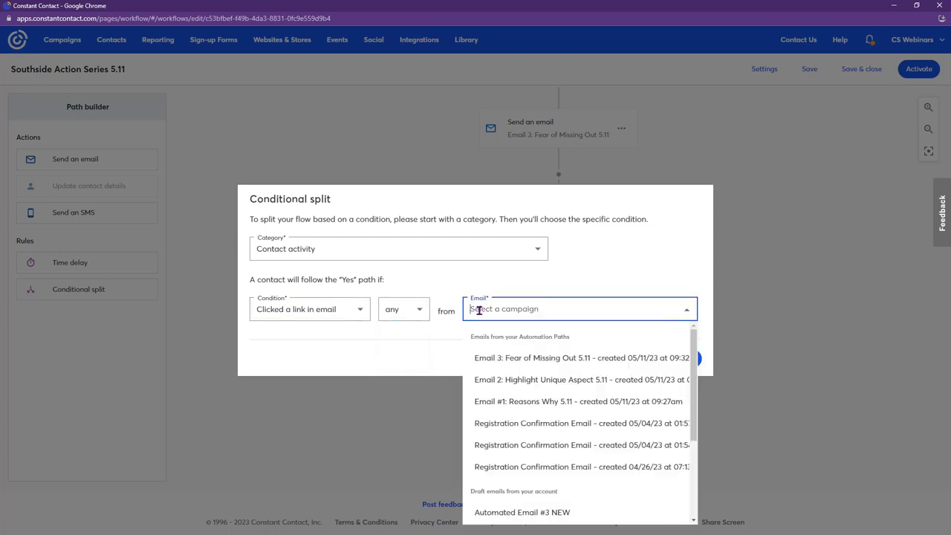
click(525, 364)
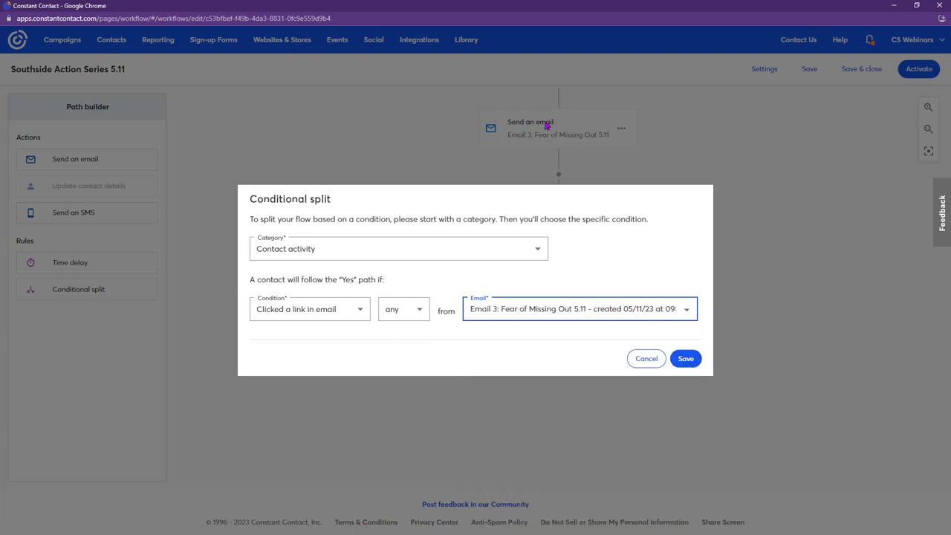
click(684, 363)
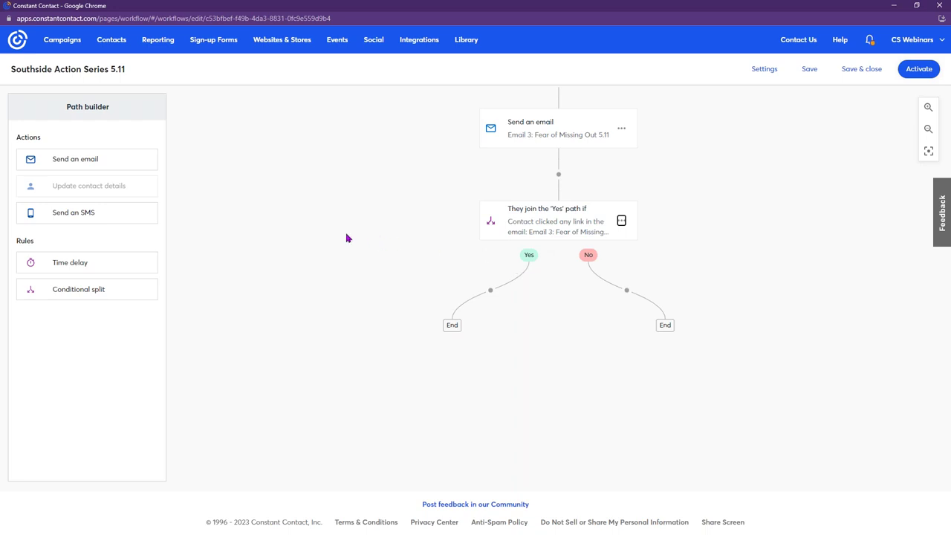
- Add a send-email action to the split's Yes branch and open it for editing
drag(64, 159, 496, 310)
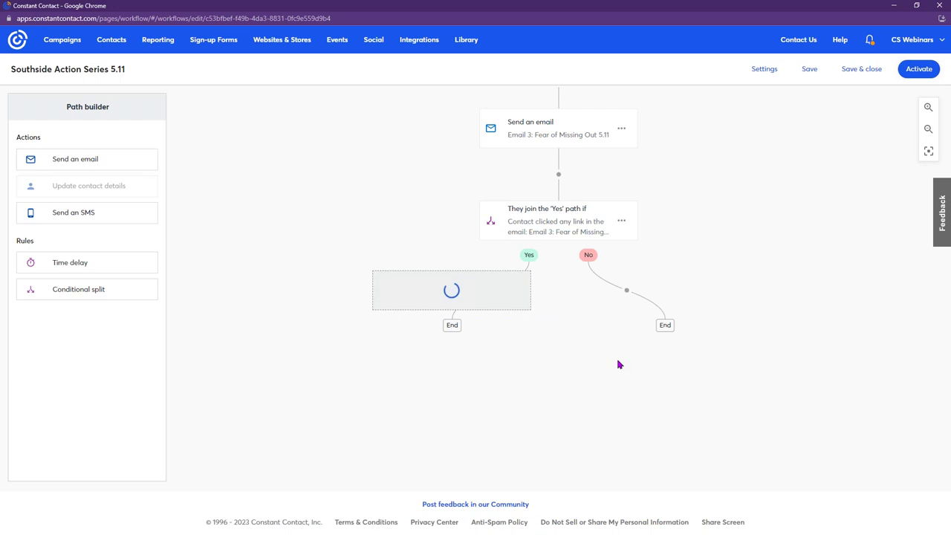
scroll(629, 362, down, 1)
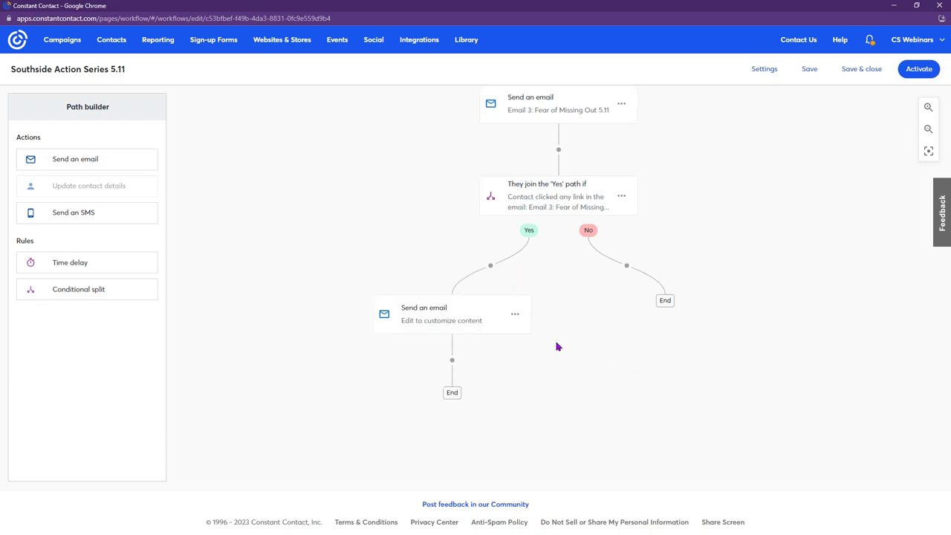
click(515, 314)
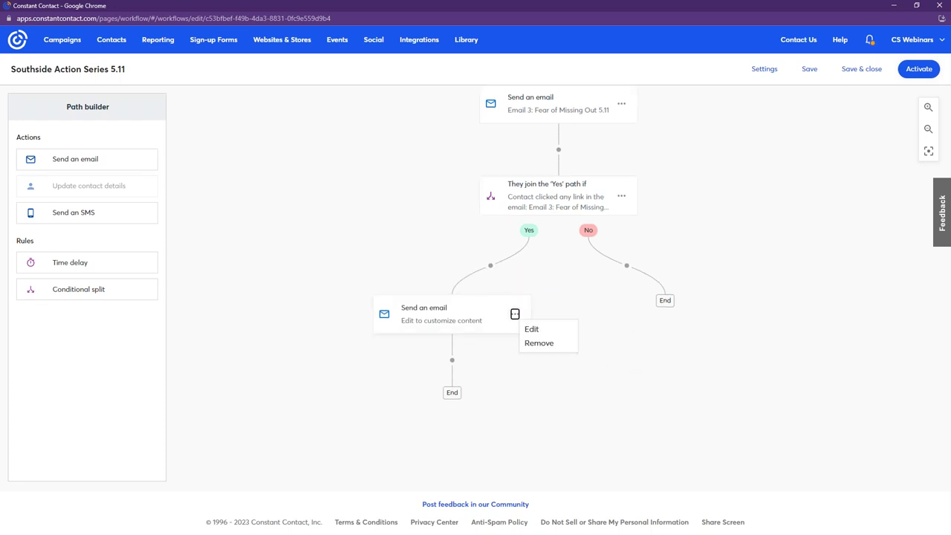
click(541, 329)
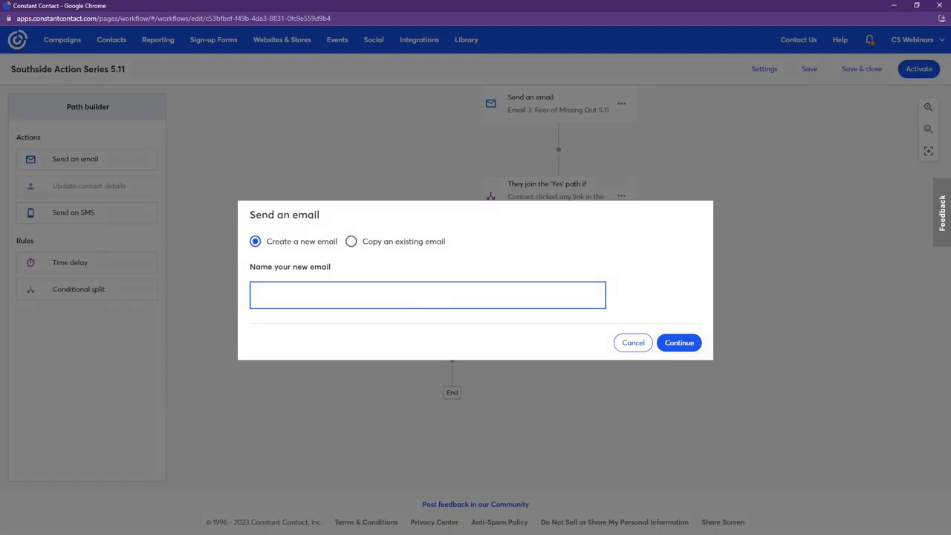
- Make the Yes-branch email a copy of "Email #1: Reasons Why 5.11" with the suggested name, and save and close it
click(404, 241)
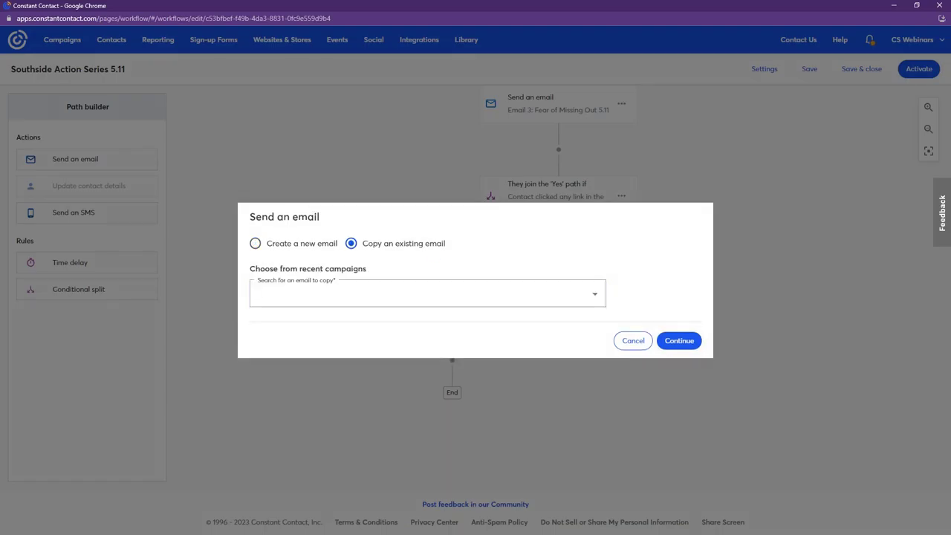
click(438, 297)
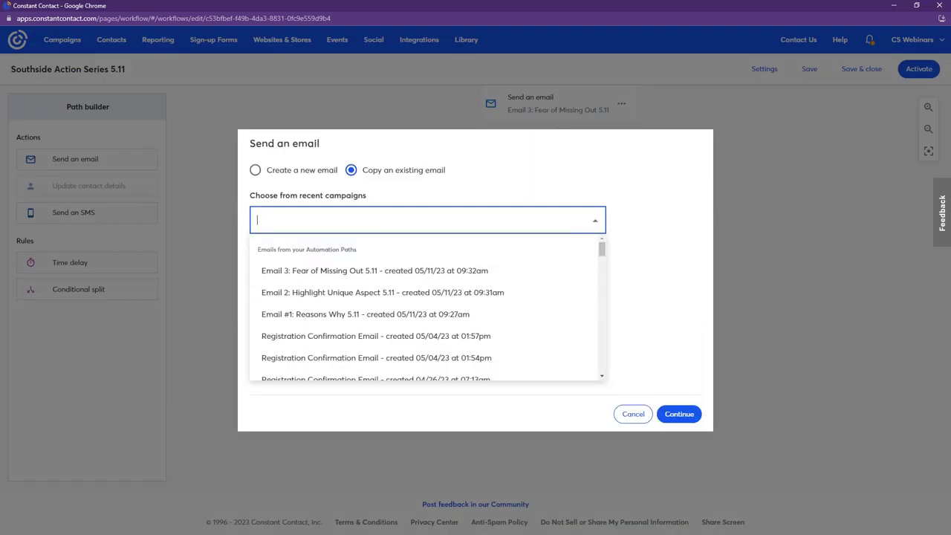
click(439, 320)
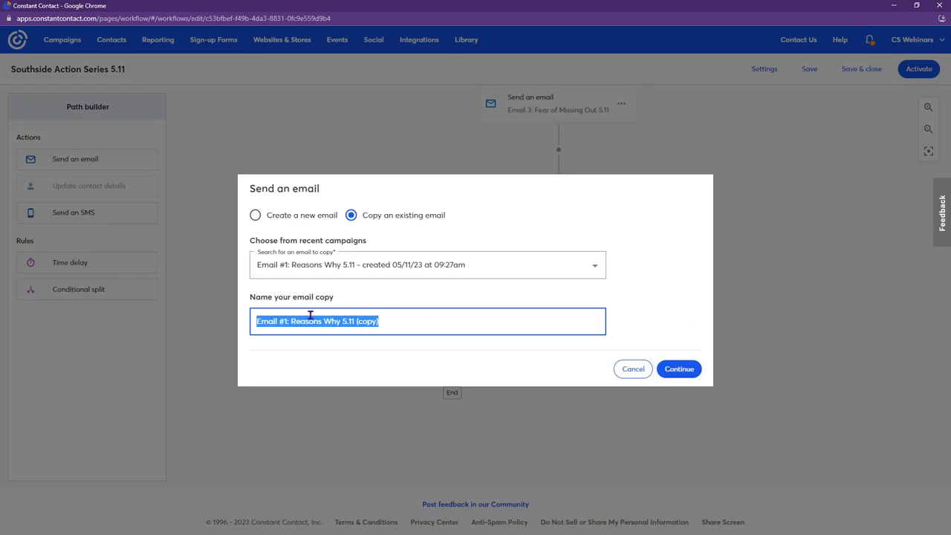
click(670, 373)
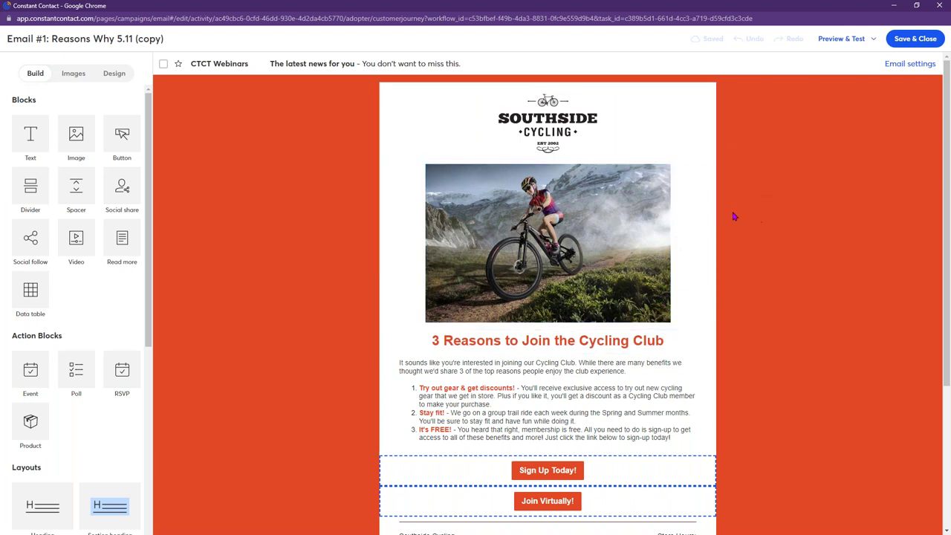
click(904, 41)
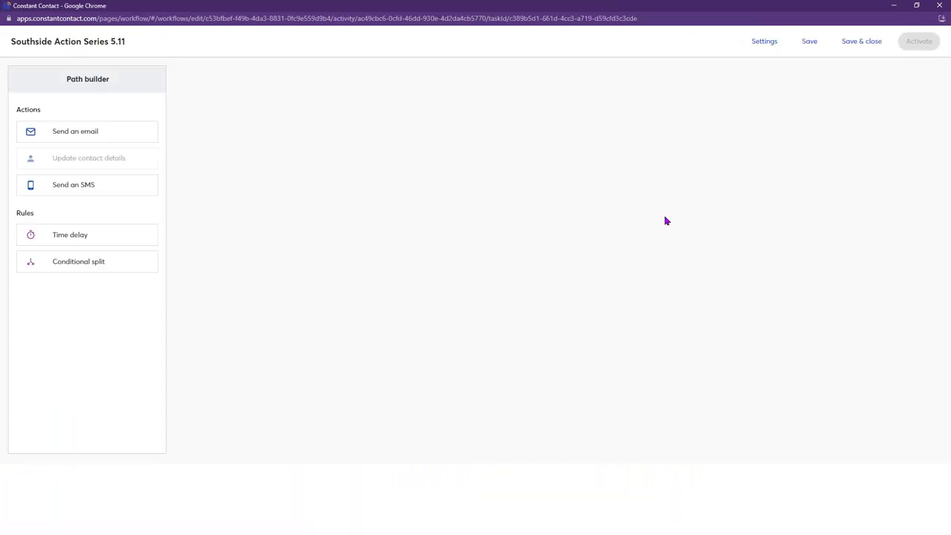
- Insert a 1-week time delay on the Yes branch before the copied Reasons Why email
scroll(658, 227, down, 6)
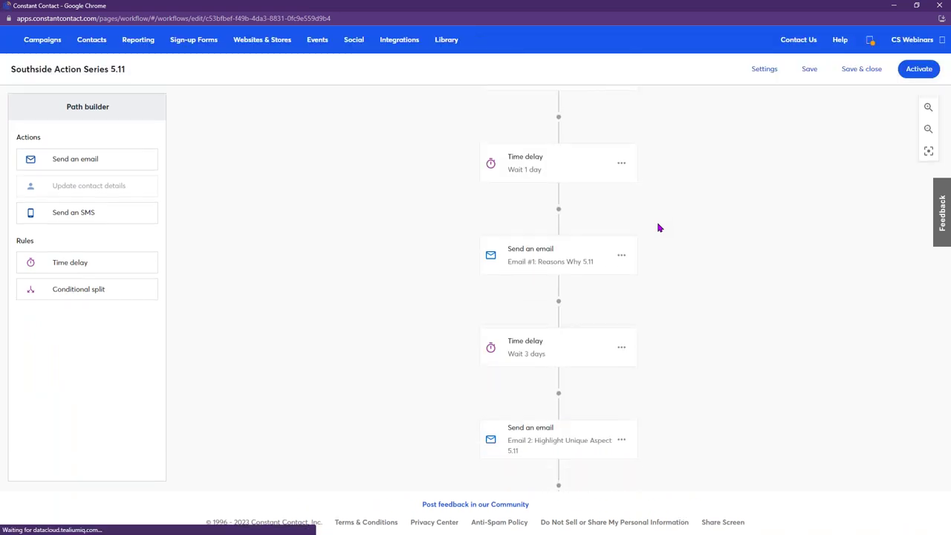
scroll(658, 228, down, 3)
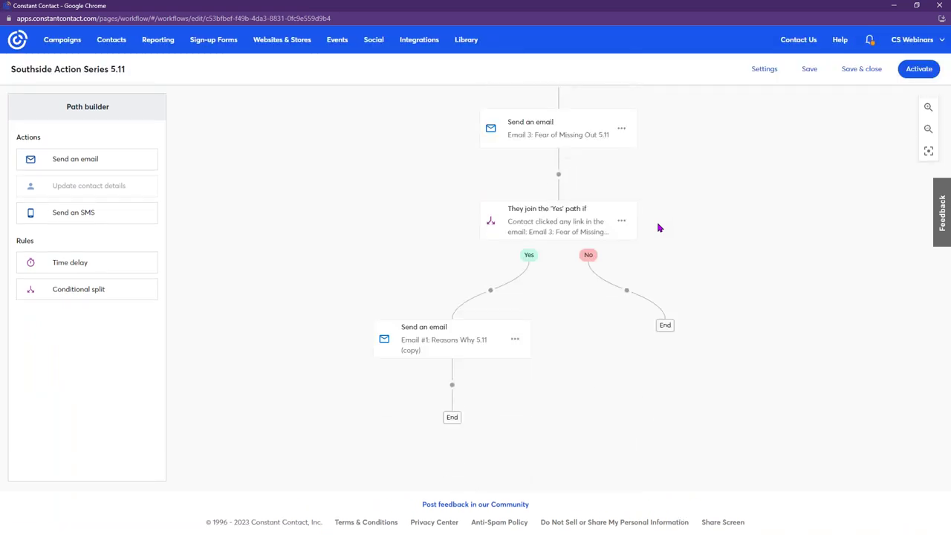
drag(49, 275, 416, 242)
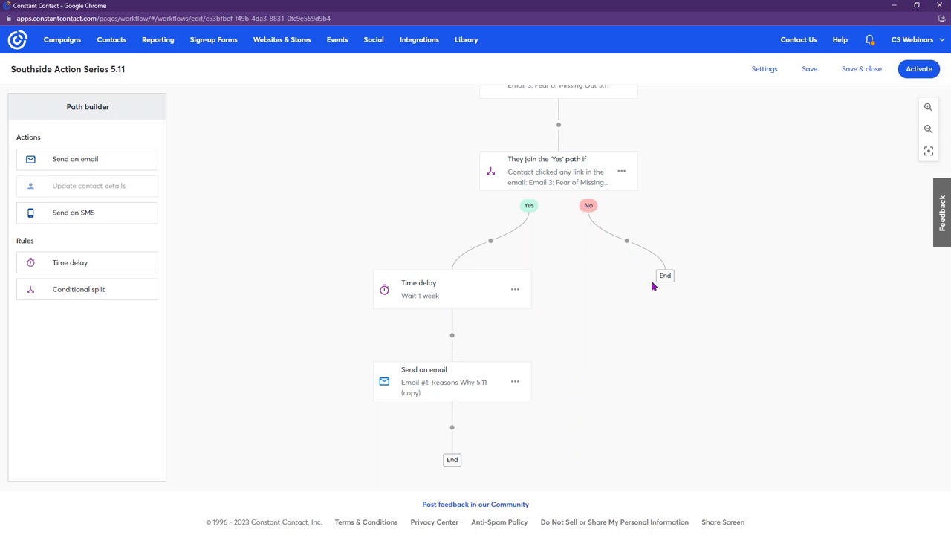
- Review the whole automation path from the trigger down to both branches of the conditional split
scroll(654, 286, up, 1)
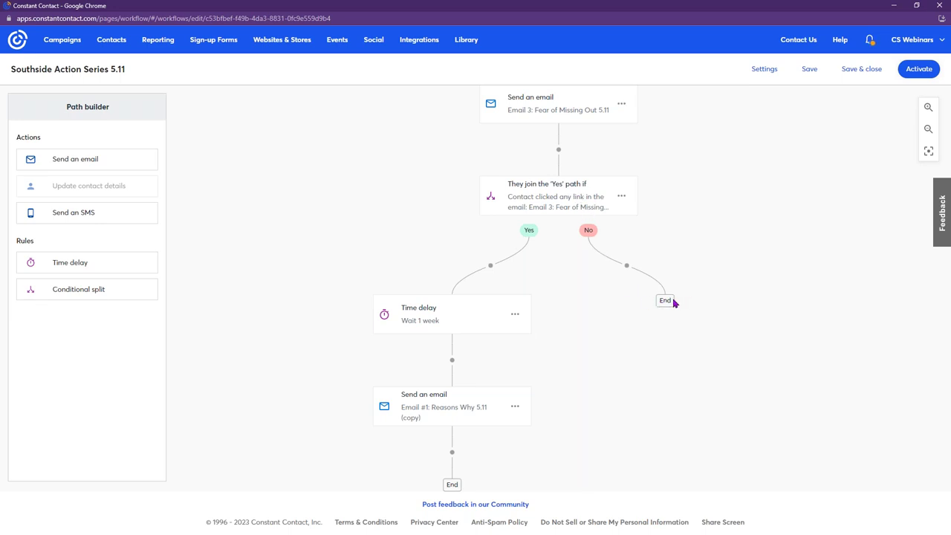
scroll(675, 304, down, 1)
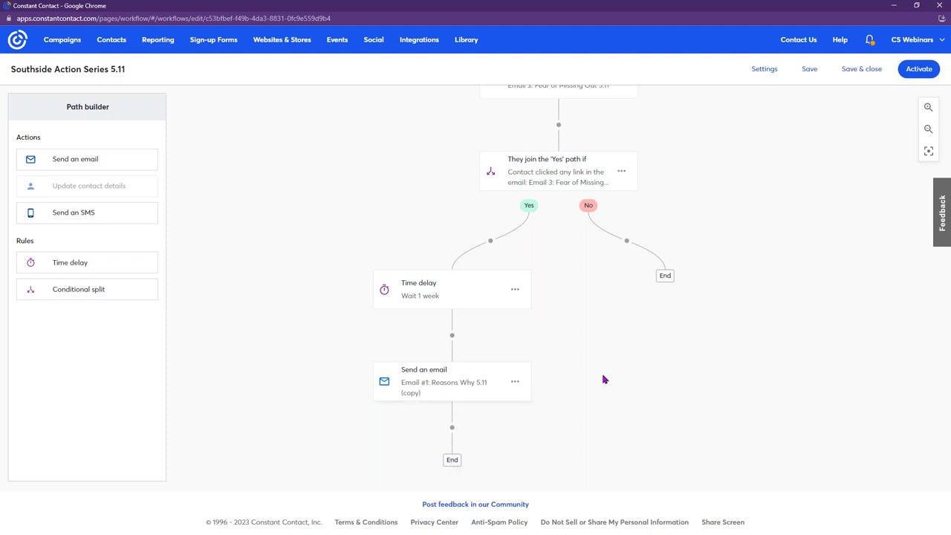
scroll(647, 406, up, 1)
scroll(647, 407, up, 4)
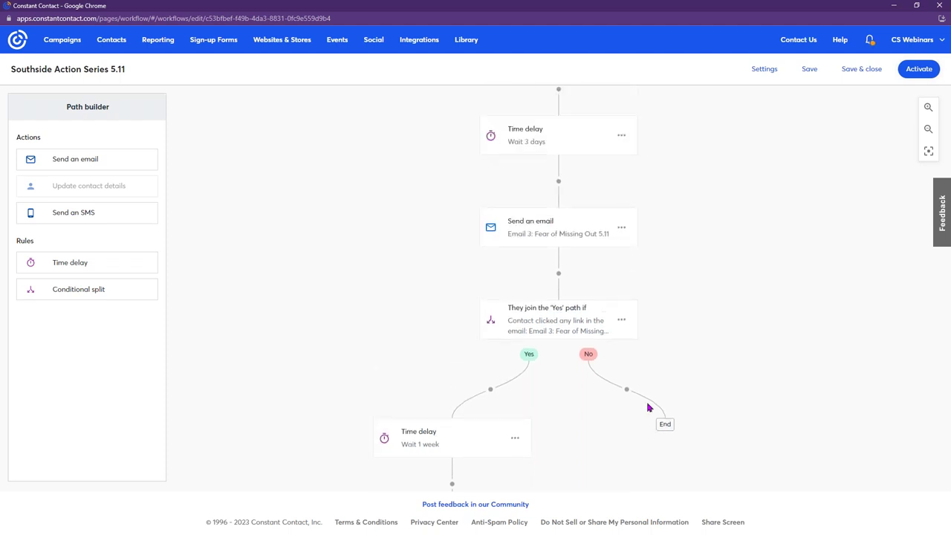
scroll(647, 405, up, 1)
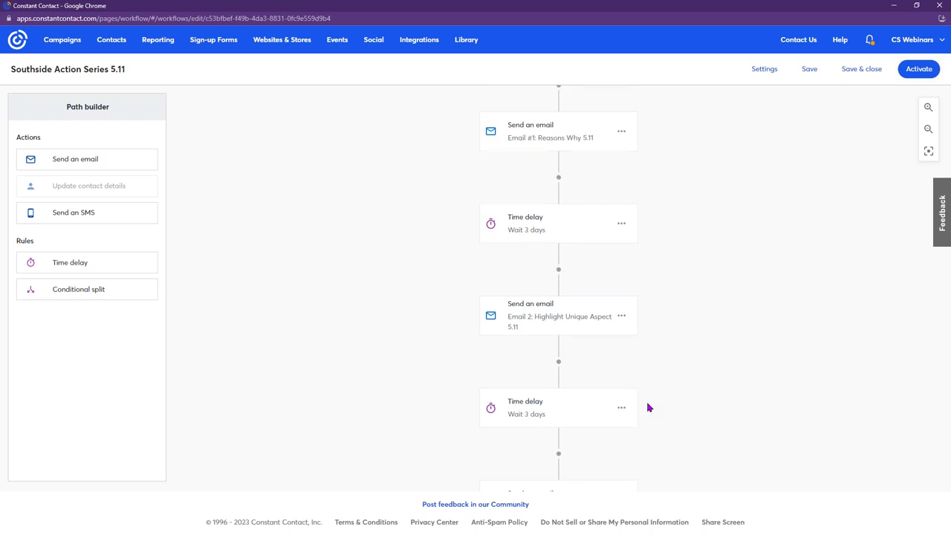
scroll(657, 414, up, 2)
scroll(657, 414, up, 1)
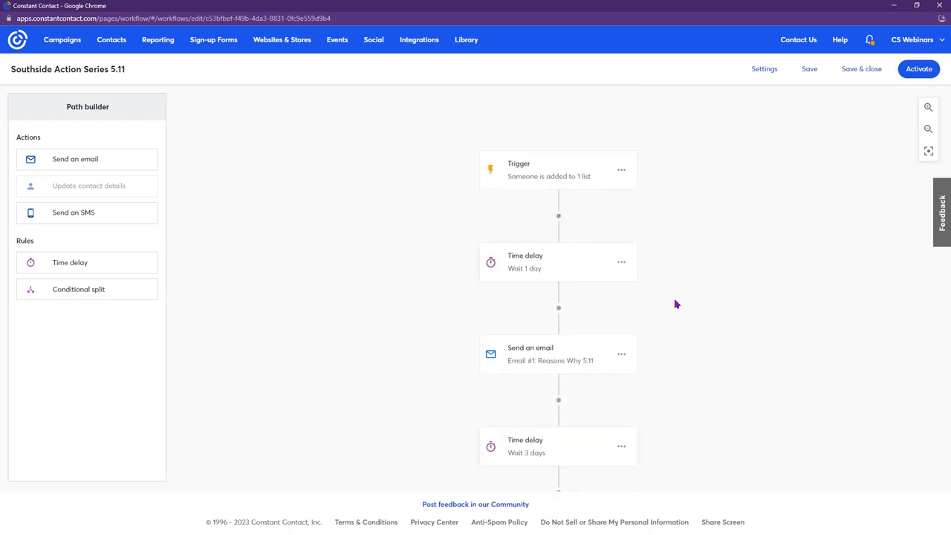
scroll(671, 288, down, 4)
scroll(672, 288, down, 3)
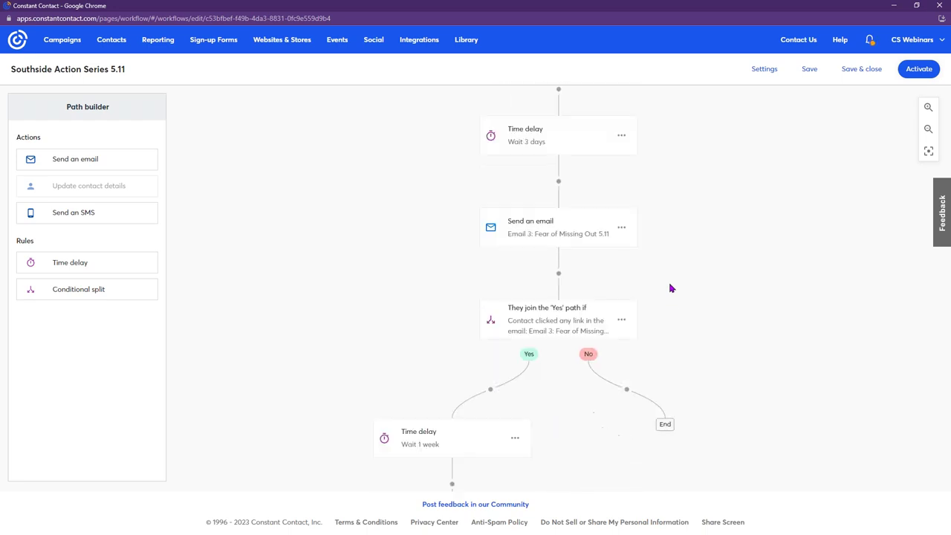
- Activate the automation path and review its report on path, conditional split and task performance
click(913, 72)
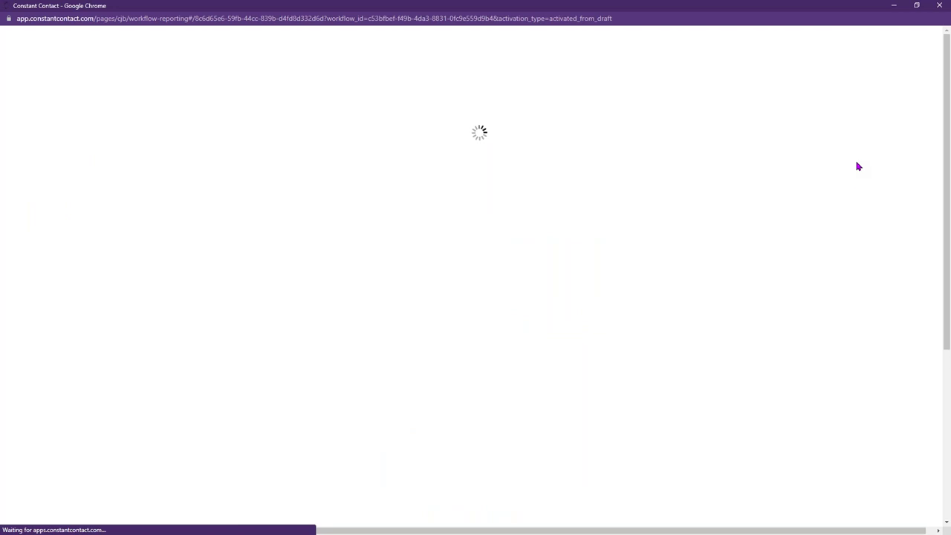
scroll(616, 204, down, 1)
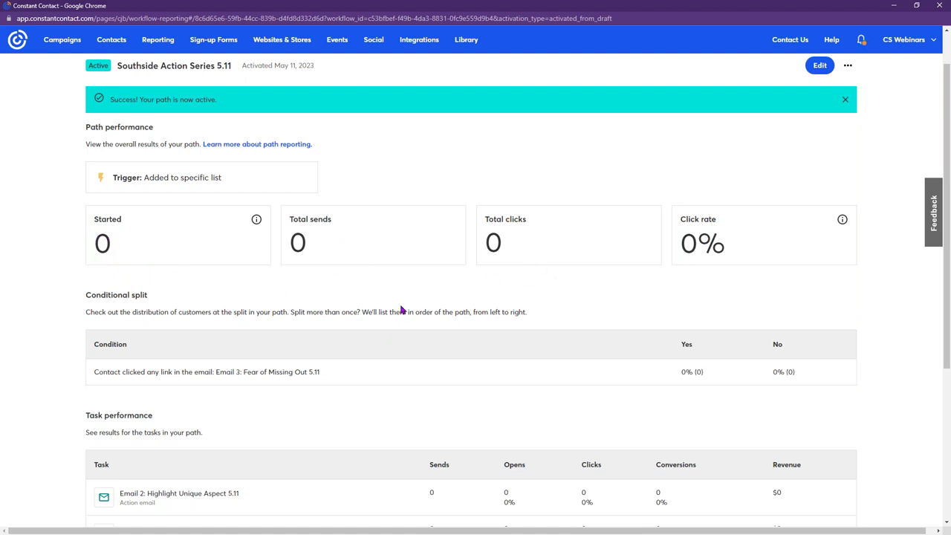
scroll(396, 310, down, 3)
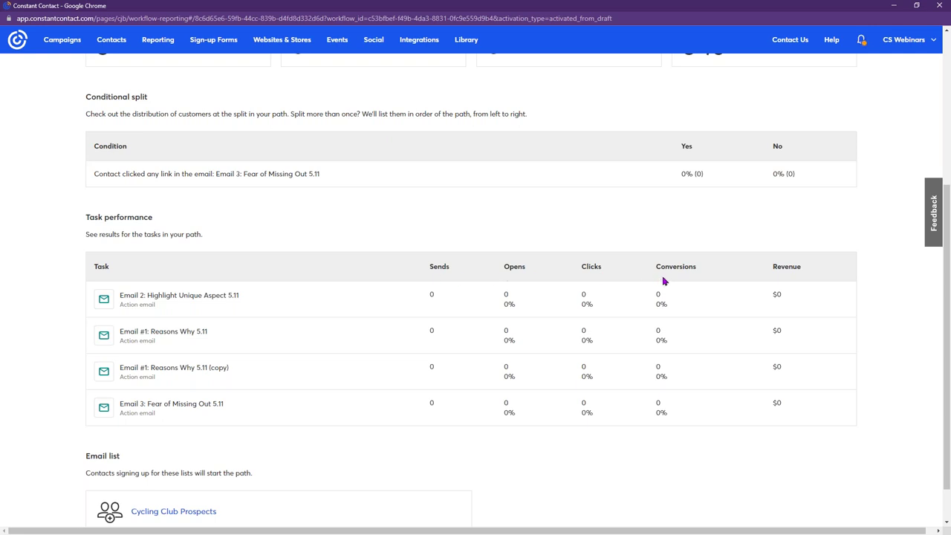
mouse_move(801, 266)
scroll(690, 228, down, 1)
scroll(689, 228, up, 3)
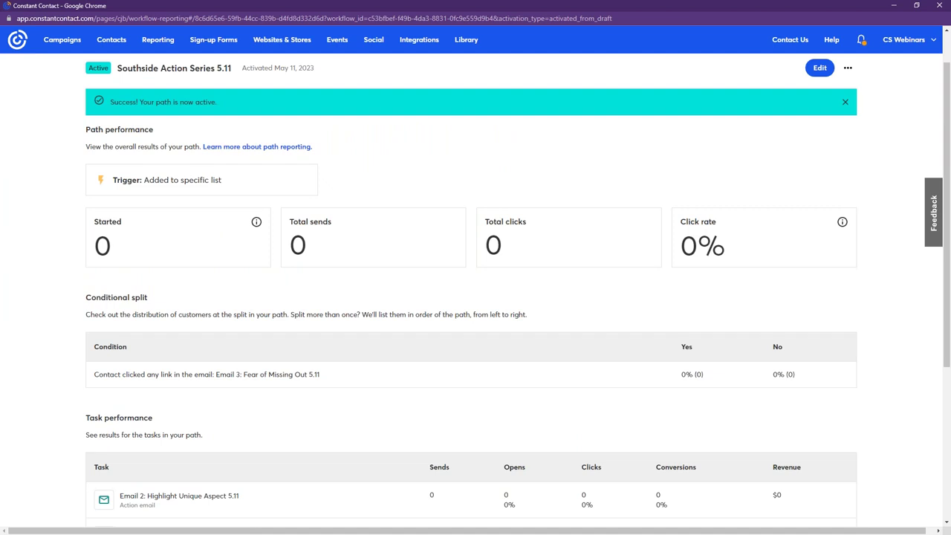
scroll(742, 209, up, 1)
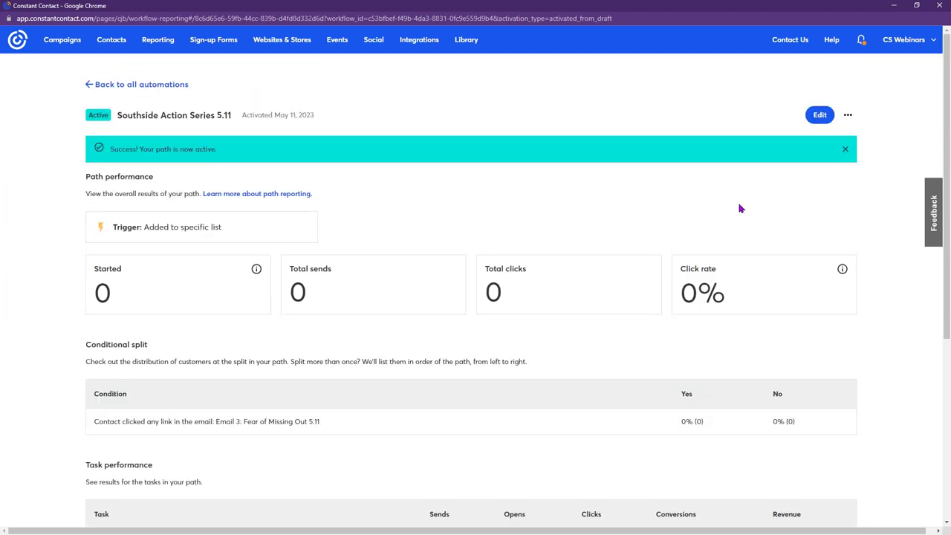
- Check the notice about editing the active Southside Action Series 5.11 path and its copy, disable and end options without changing anything
click(823, 117)
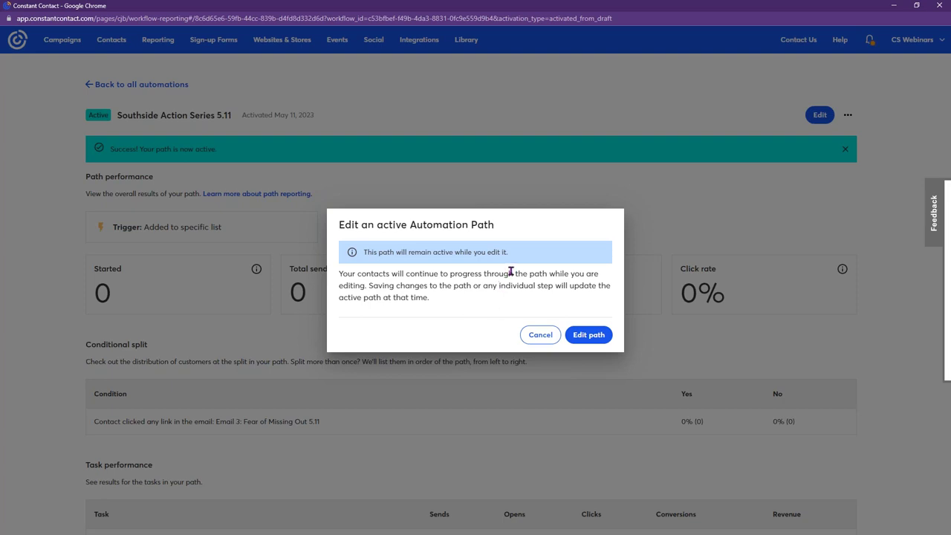
click(532, 335)
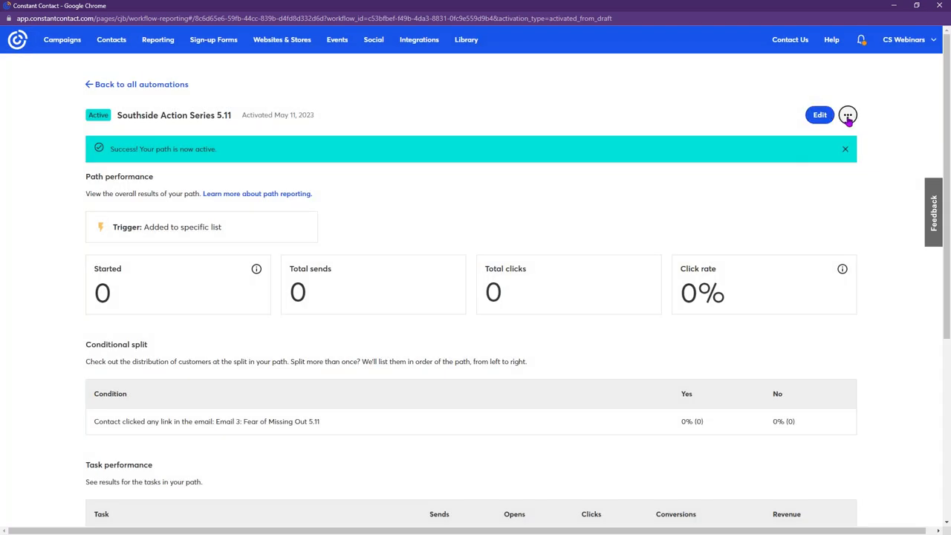
click(849, 117)
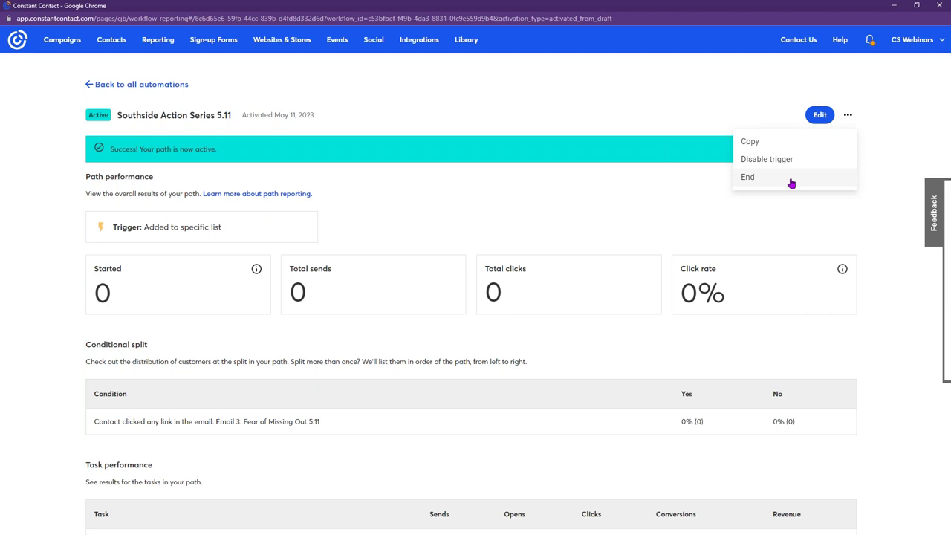
click(558, 191)
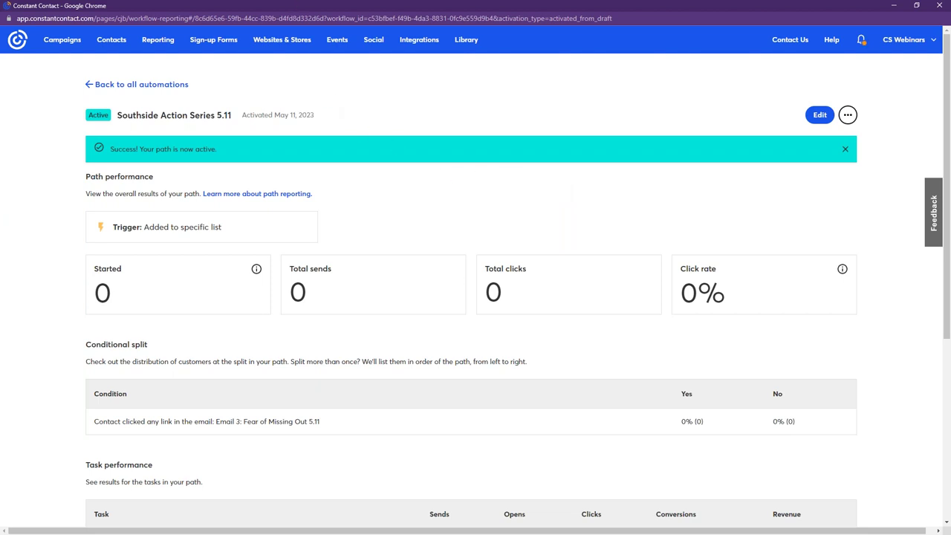
- Go back to all automations, browse the path templates and create a path from the Birthday: SMS template
click(160, 85)
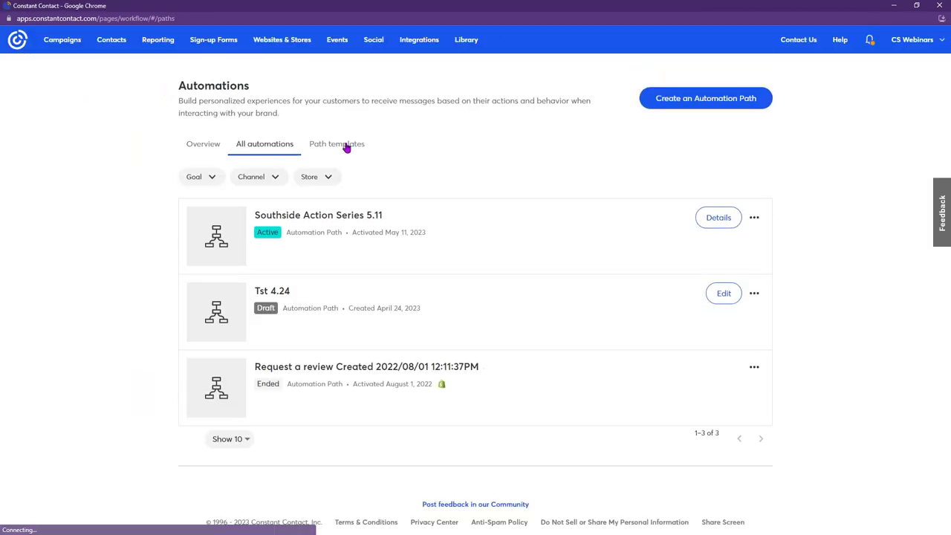
click(345, 152)
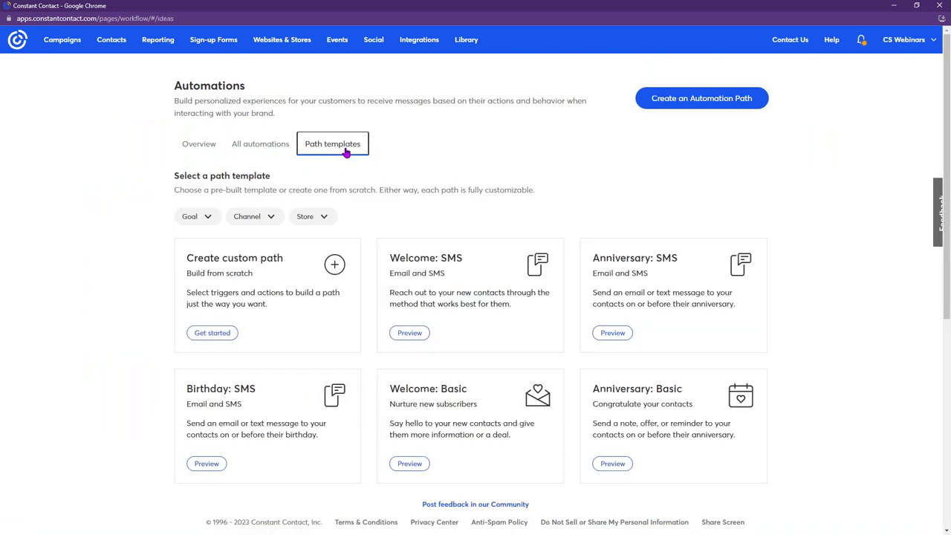
scroll(362, 245, down, 2)
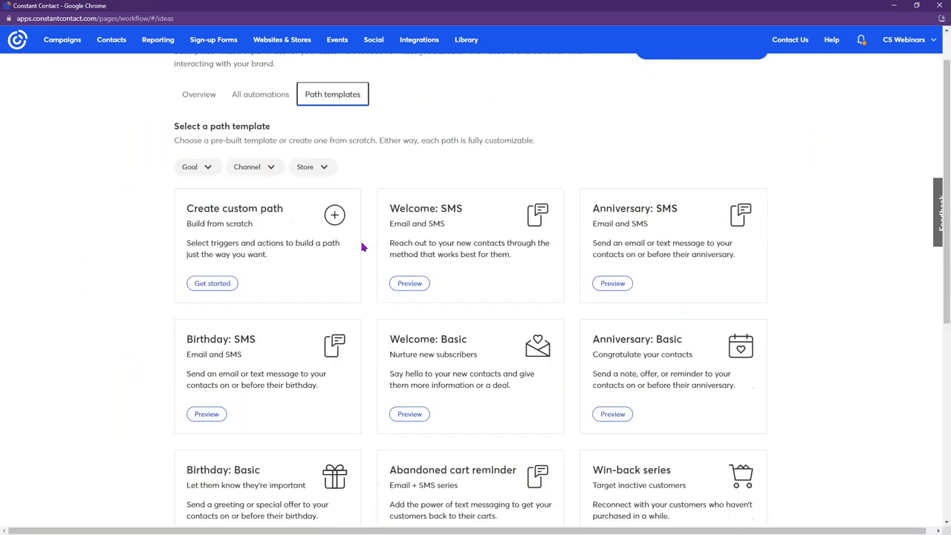
scroll(427, 242, down, 1)
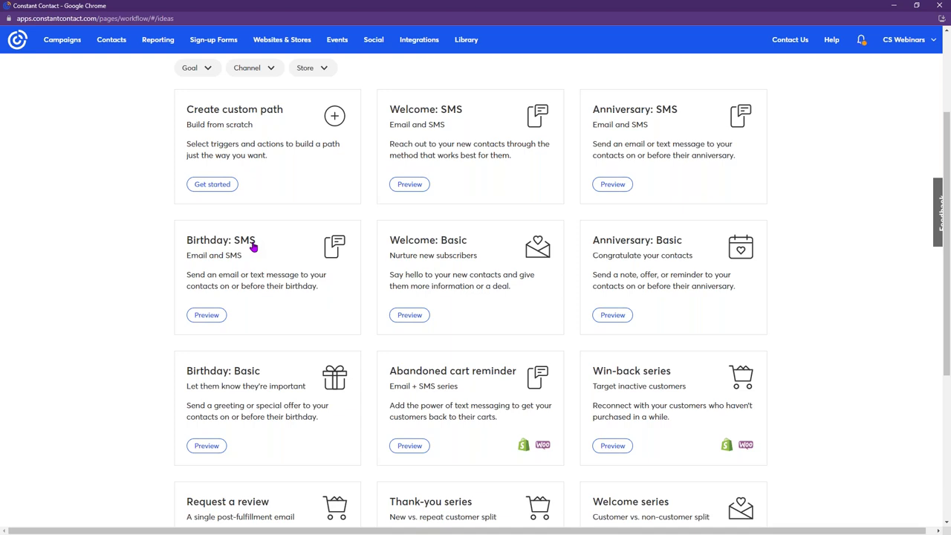
click(253, 246)
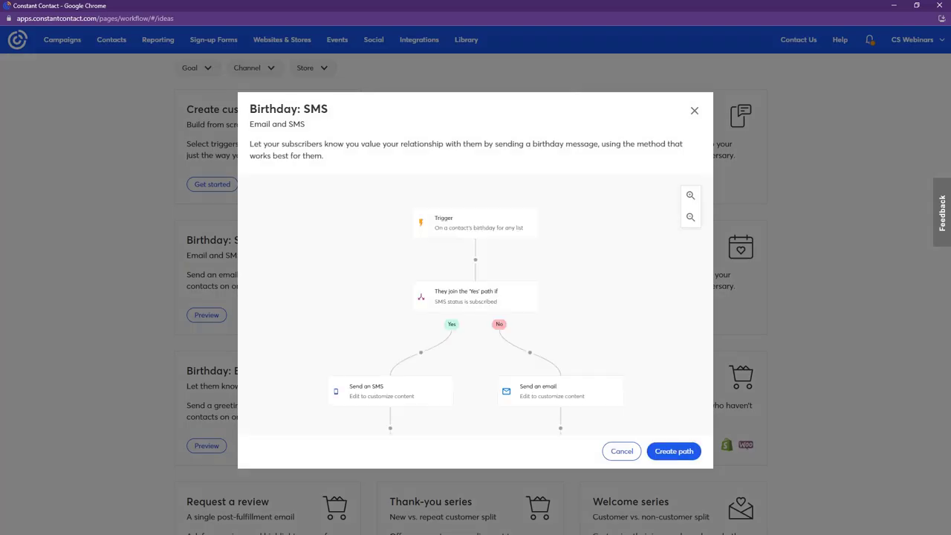
scroll(475, 249, down, 1)
scroll(477, 250, up, 1)
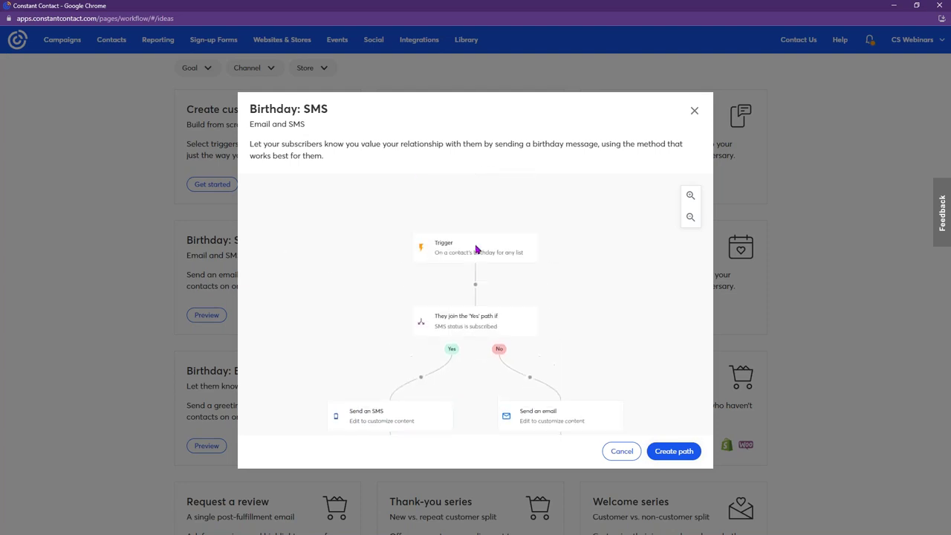
click(669, 455)
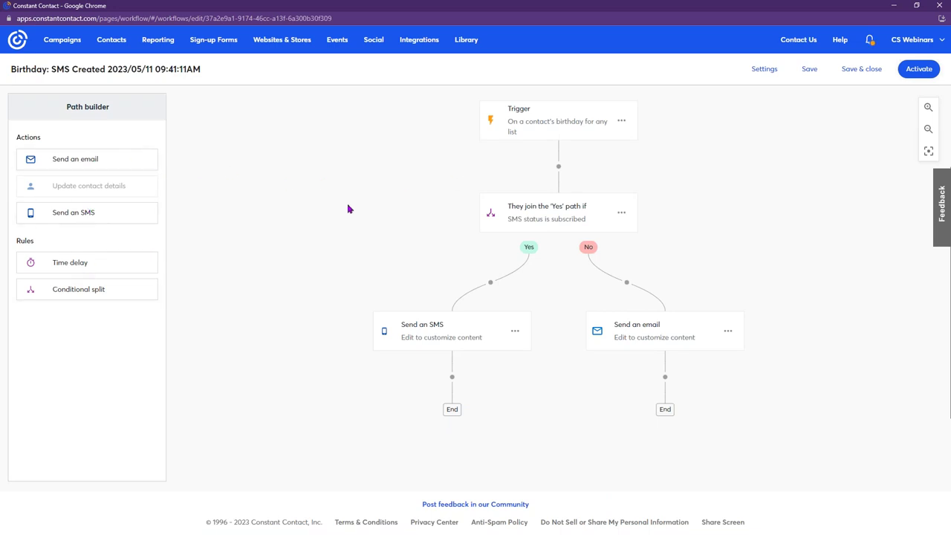
- Set the birthday path's trigger to 7 days before the birthday for any list and save it
scroll(372, 230, up, 1)
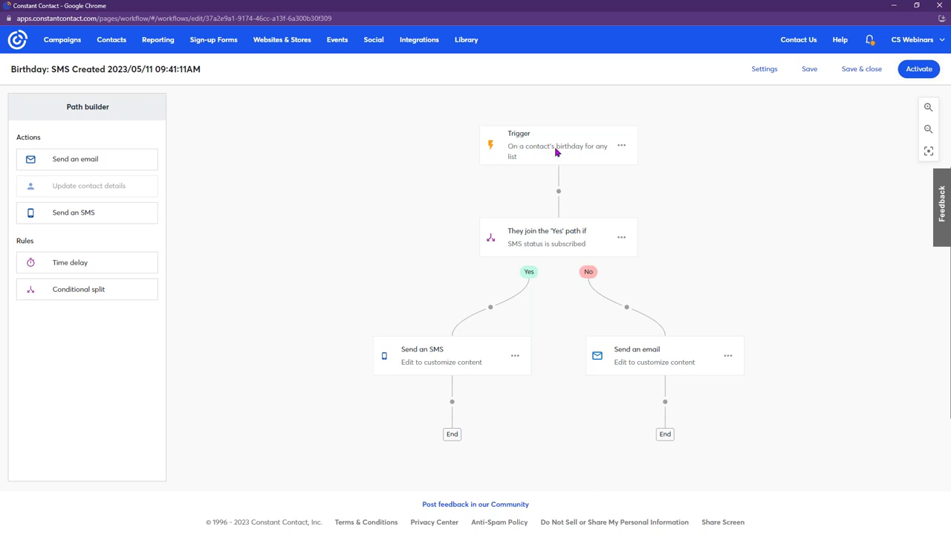
click(622, 148)
click(675, 163)
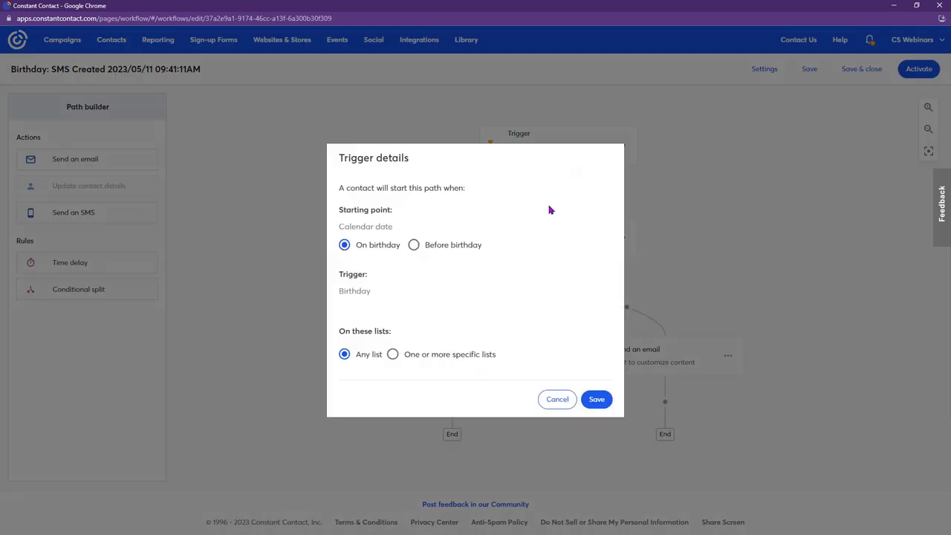
click(414, 248)
click(537, 250)
scroll(547, 297, down, 3)
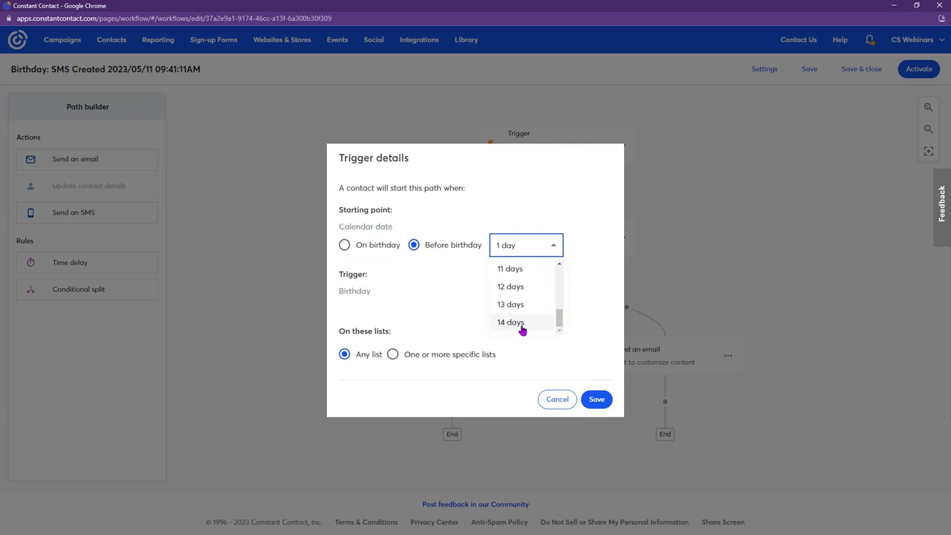
scroll(518, 326, up, 3)
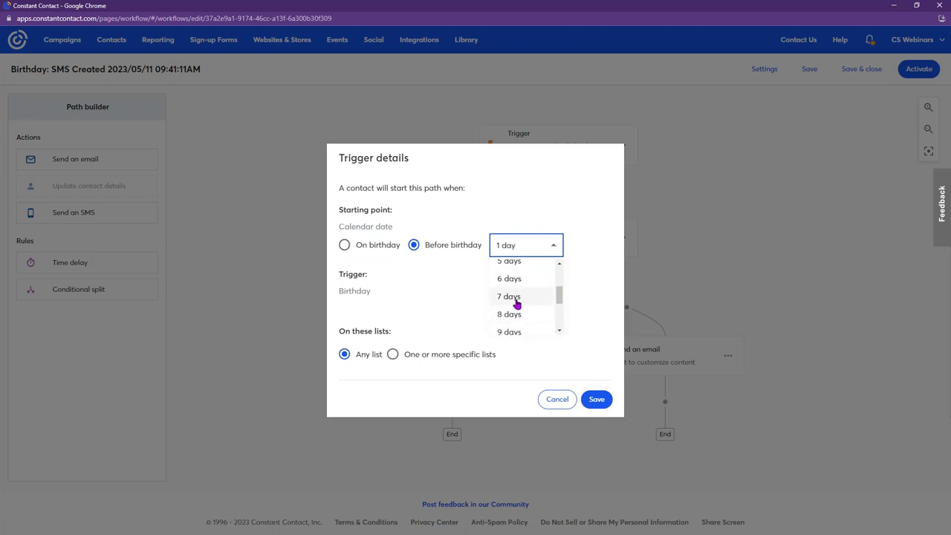
click(517, 304)
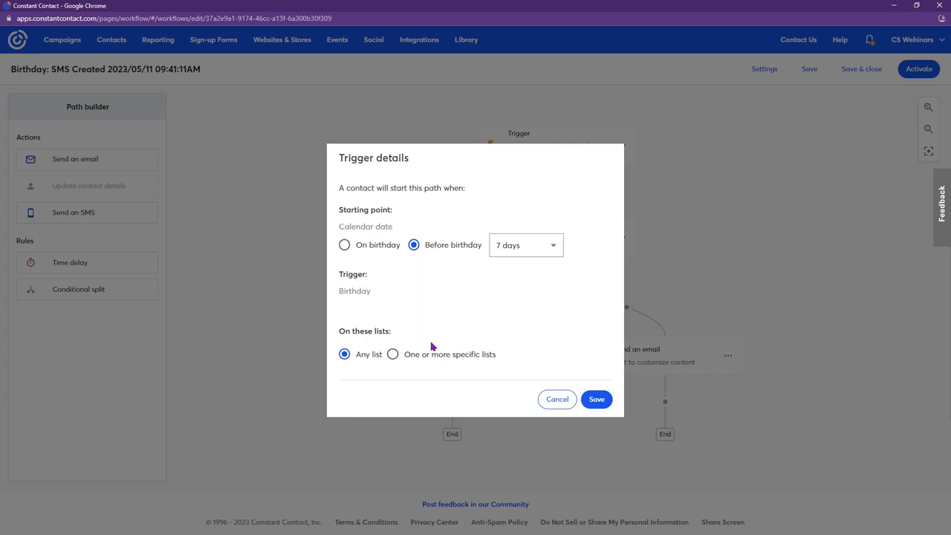
click(597, 401)
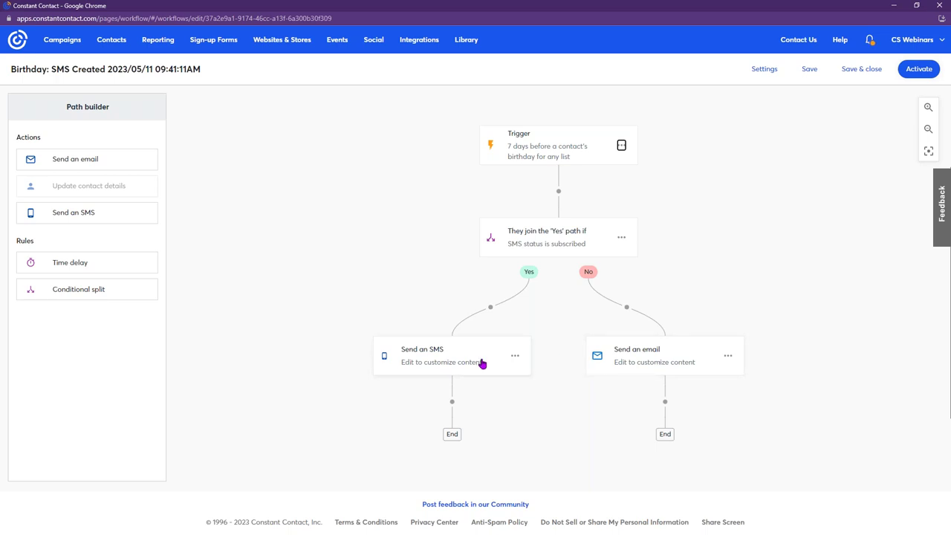
- Edit the Yes-branch SMS, name it "Jack's BBQ Birthday Text 5.11" and continue to its message
click(516, 359)
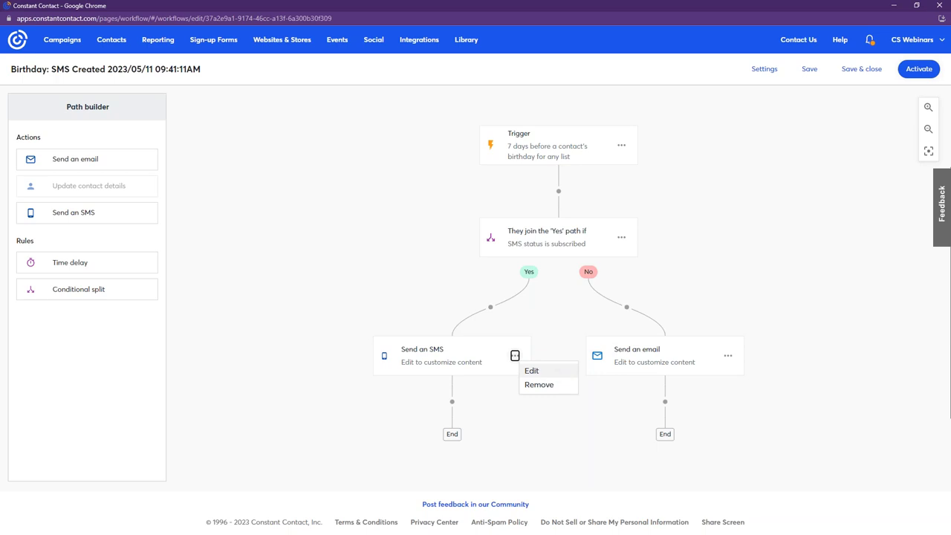
click(549, 371)
click(467, 255)
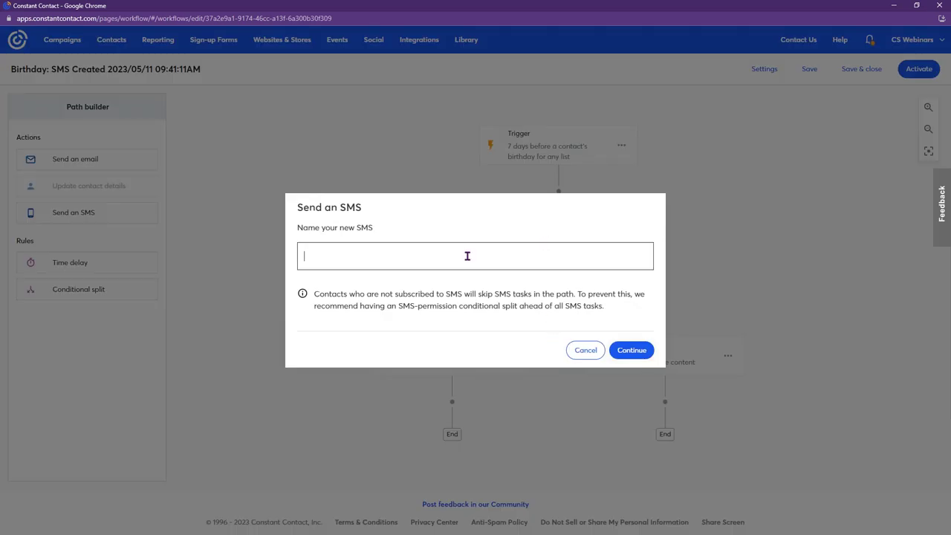
text(Jo)
text(ck)
text('s B)
text(BQ )
text(Birthdy Te)
key(BackSpace)
key(BackSpace)
key(BackSpace)
key(BackSpace)
text(ay Text 5.11)
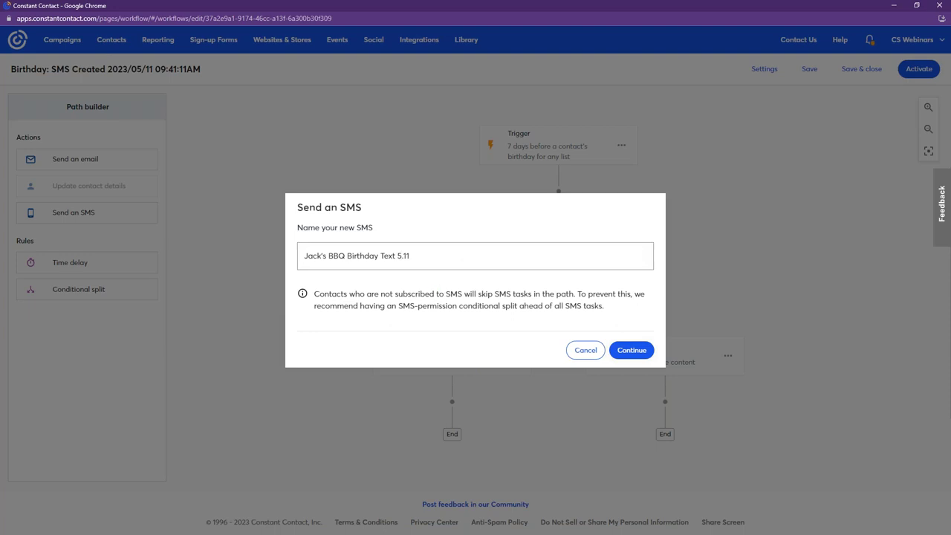
click(640, 358)
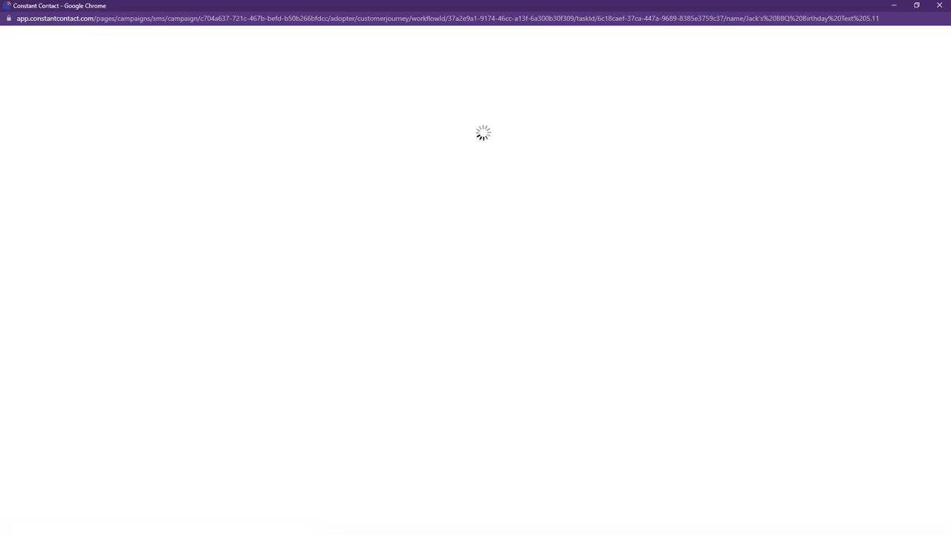
- Write the SMS "Happy Birthday from Jack's BBQ! Mention this text for 25% off your next meal." and save and close it
click(96, 191)
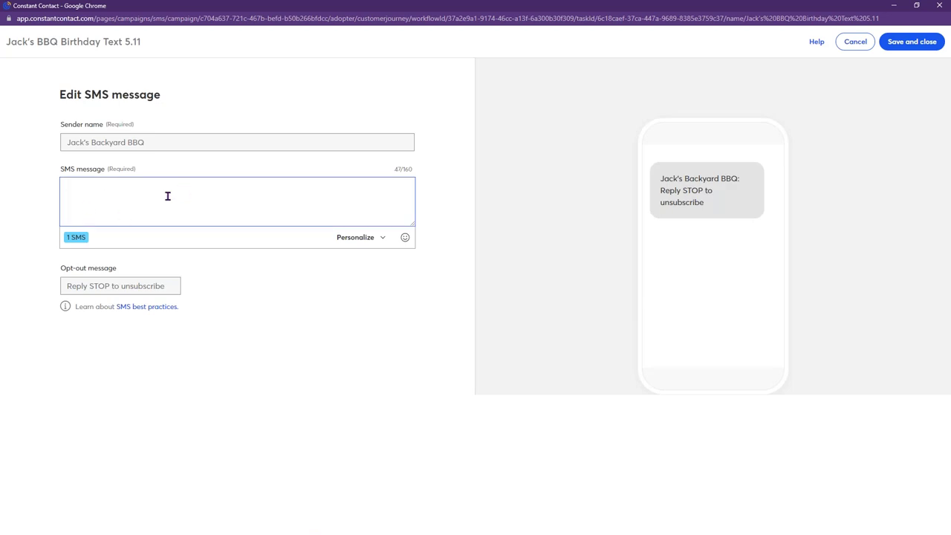
text(Happy Birthd)
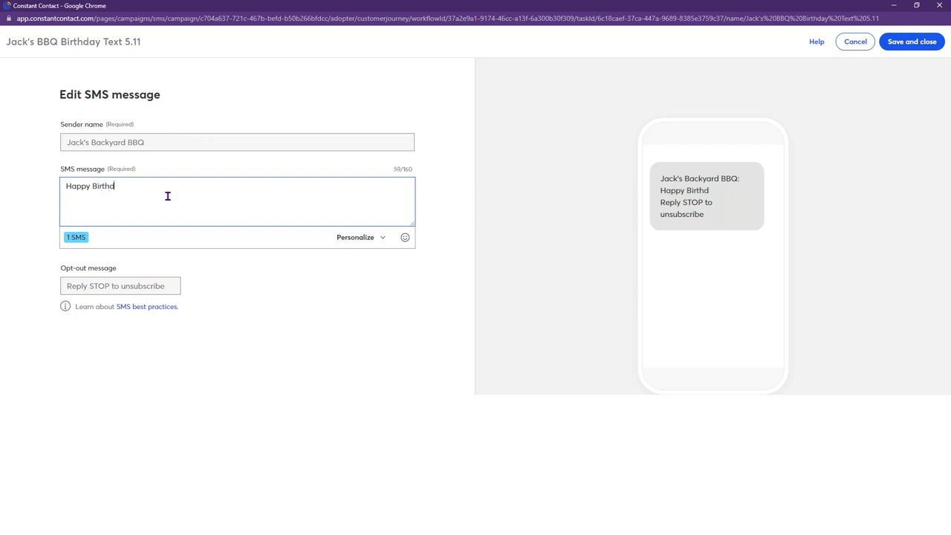
text(ay from Jack's BBq)
double_click(168, 196)
text(BBQ)
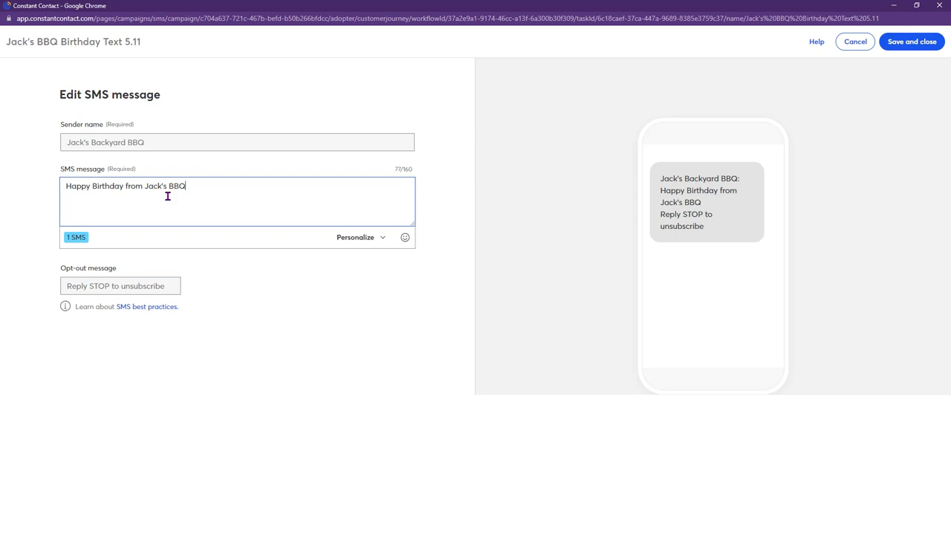
text(! Mention this t)
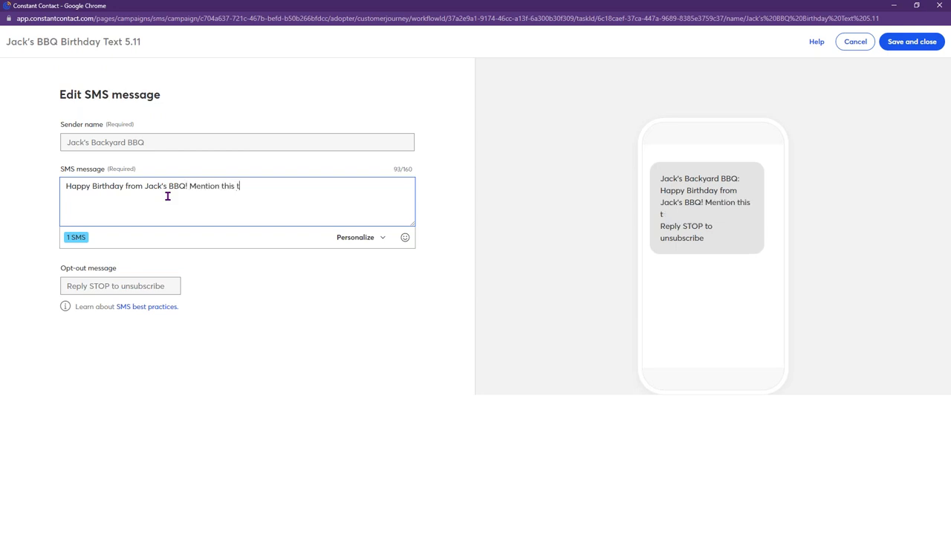
text(ext for 25% off your)
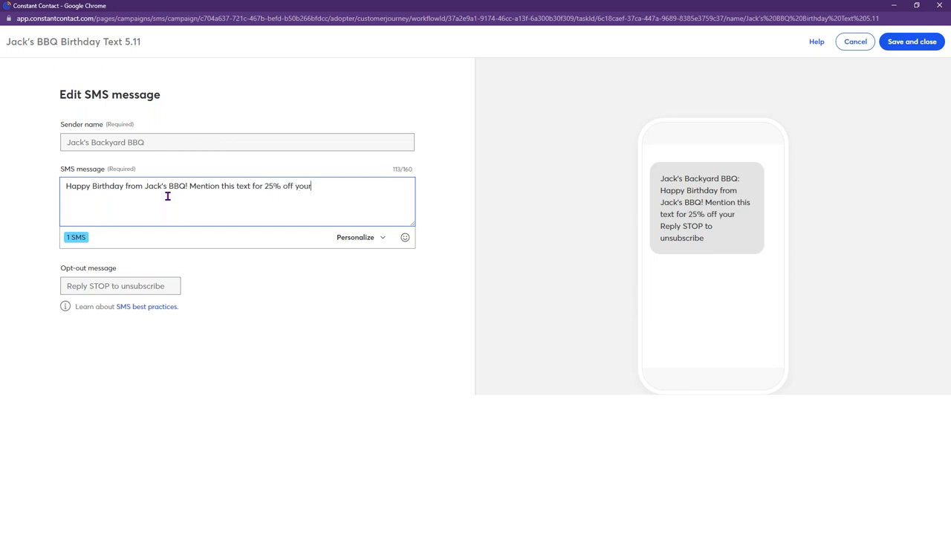
text( next meal.)
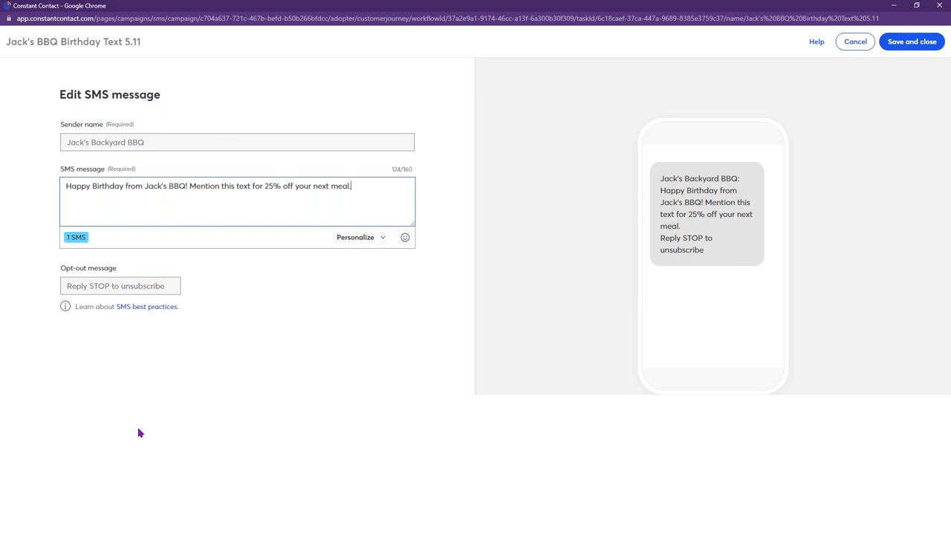
click(911, 42)
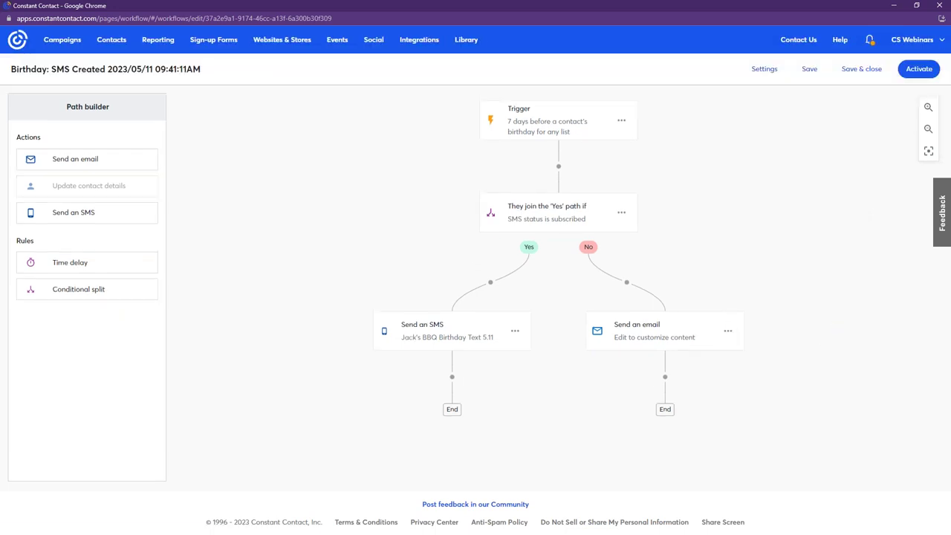
- Create a new No-branch email named "Jack's BBQ Email 5.11" from the Birthday Promo template
click(742, 343)
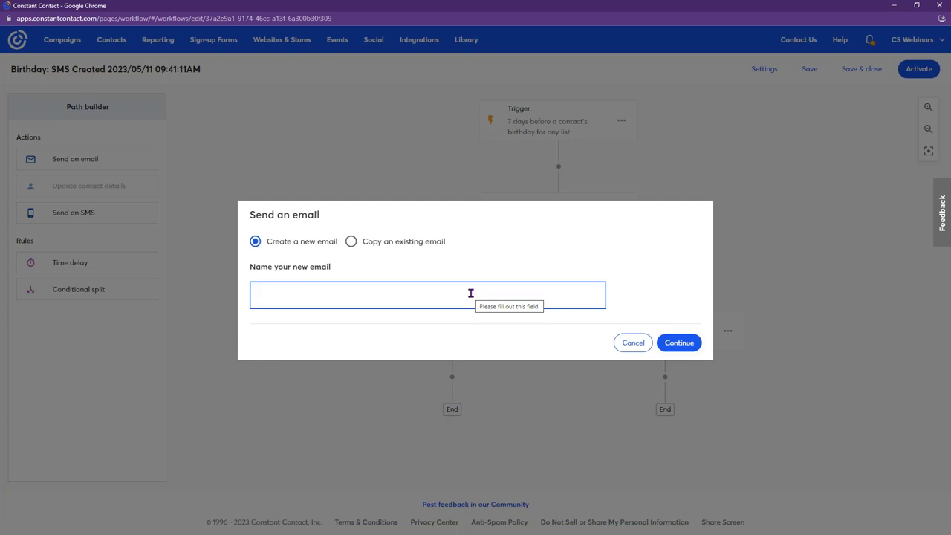
text(Jack's )
text(BBQ We)
key(BackSpace)
key(BackSpace)
key(BackSpace)
text(Email 5.11)
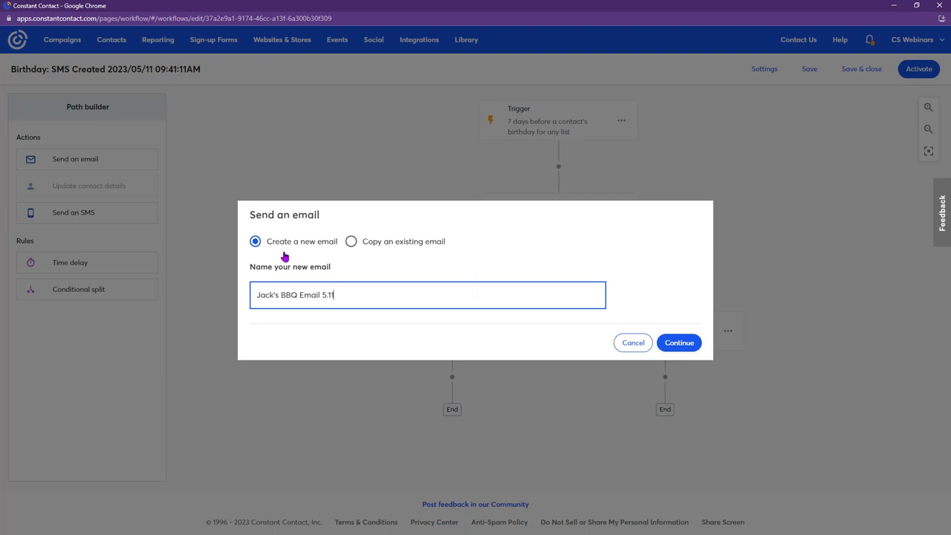
click(680, 345)
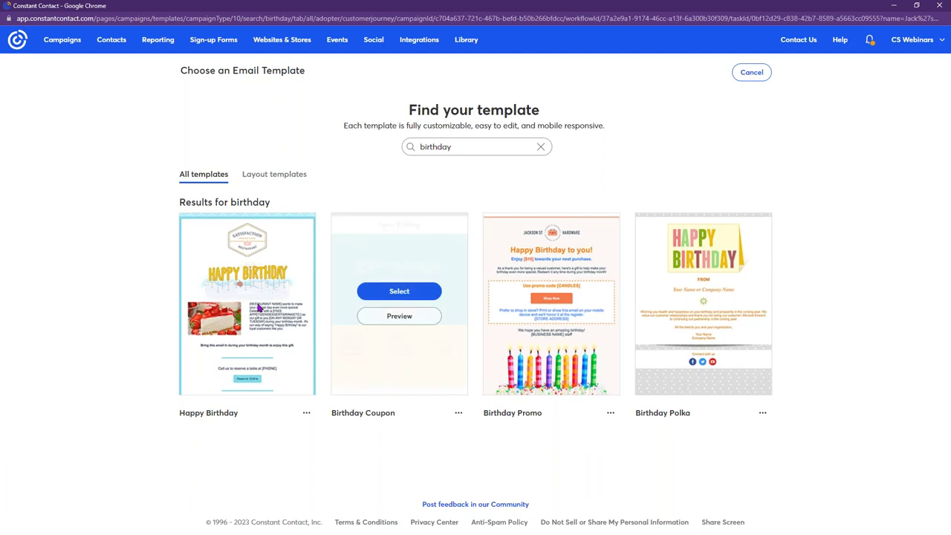
mouse_move(592, 266)
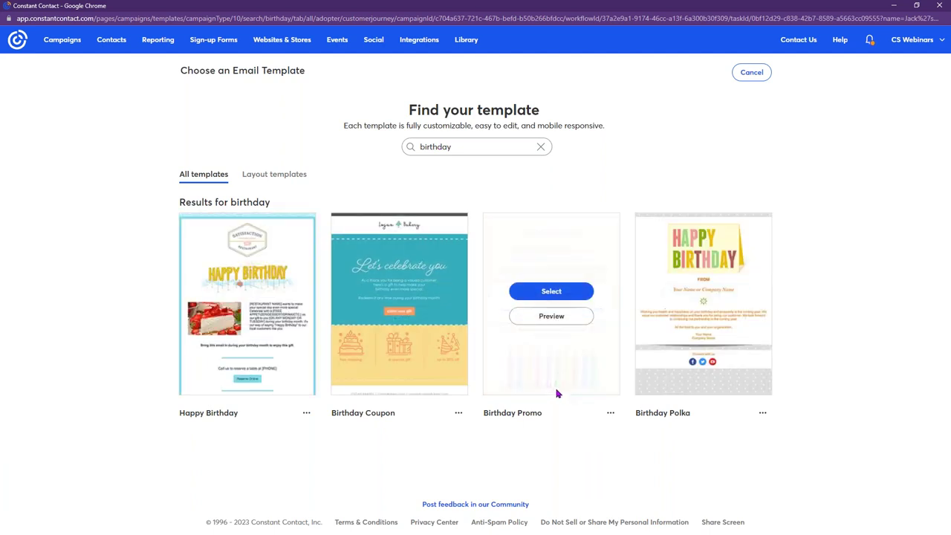
click(549, 298)
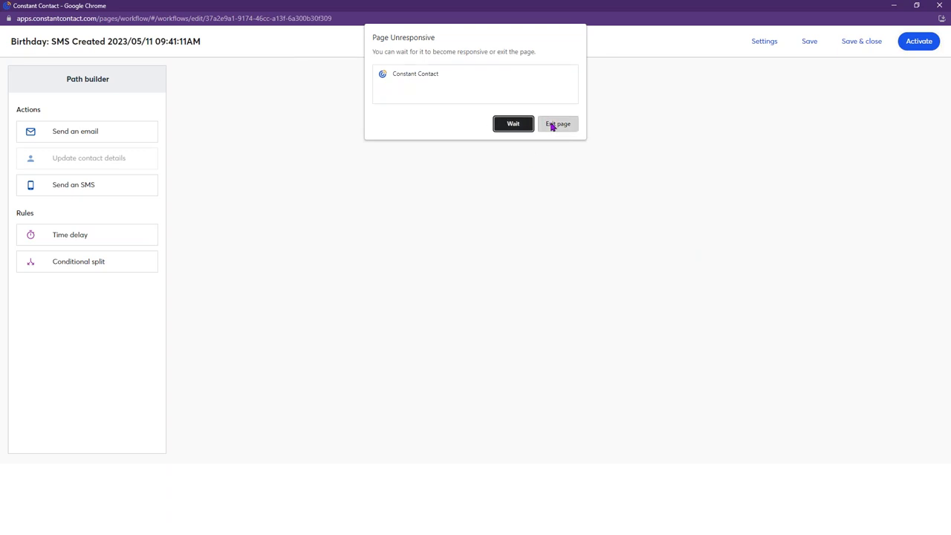
- Dismiss the unresponsive-page prompt and activate the birthday automation path
click(552, 124)
click(616, 259)
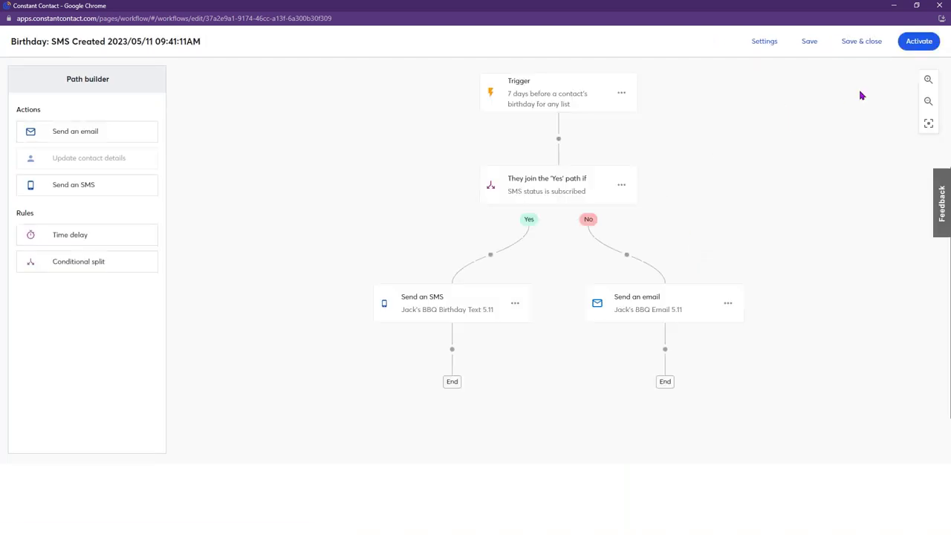
click(915, 43)
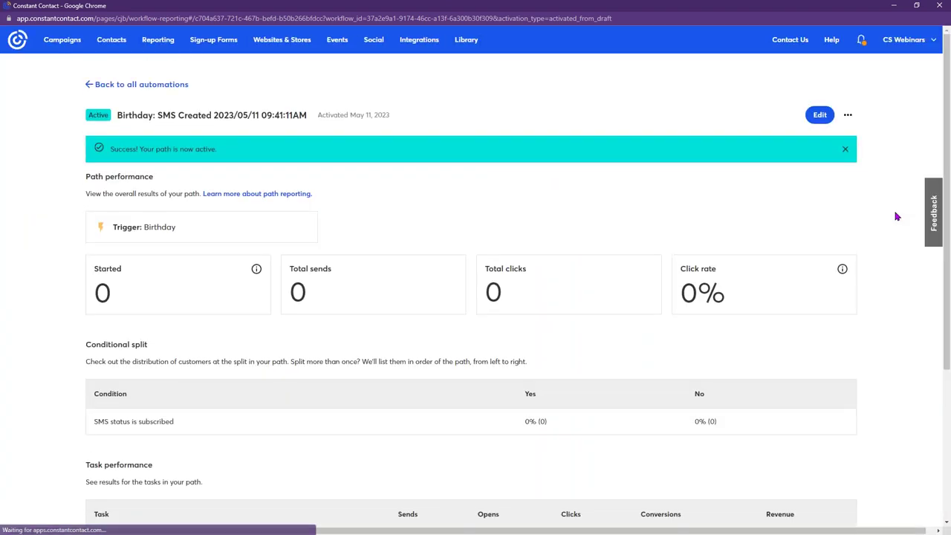
- Review the conditional split and task performance in the birthday path's report and check the account options
scroll(265, 263, down, 3)
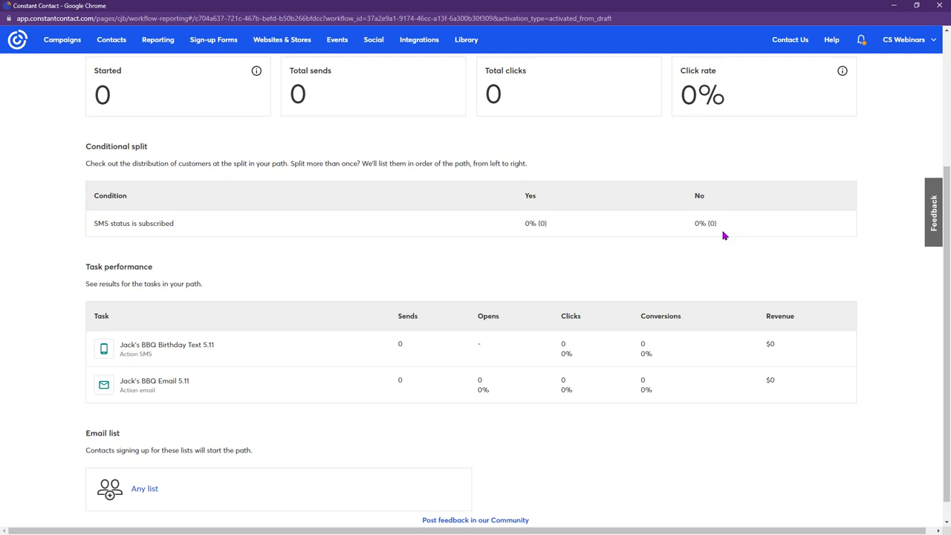
click(909, 45)
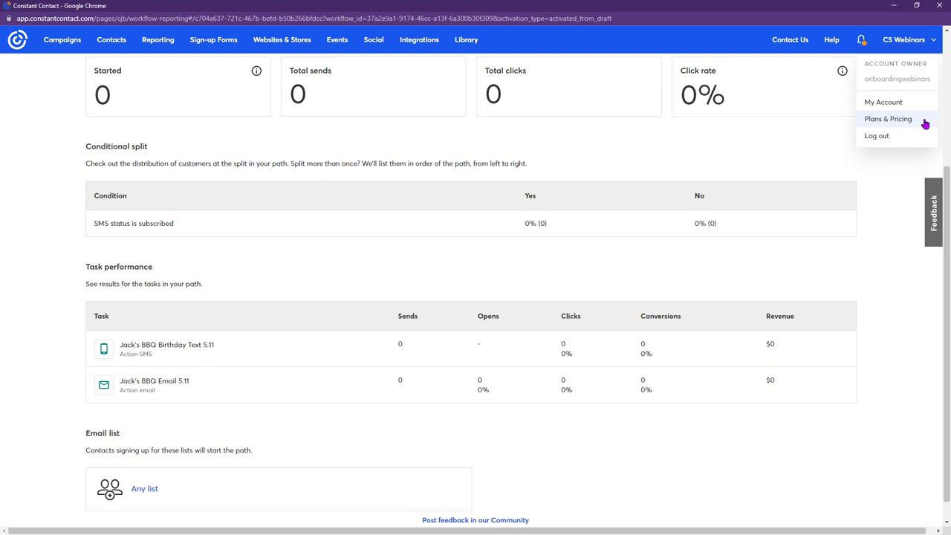
click(814, 164)
scroll(815, 166, up, 2)
scroll(816, 170, up, 2)
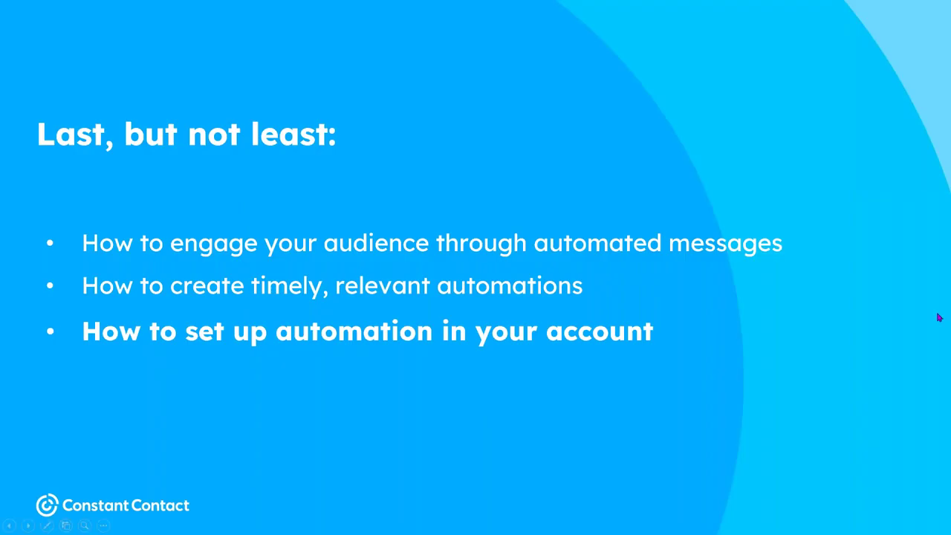
key(Right)
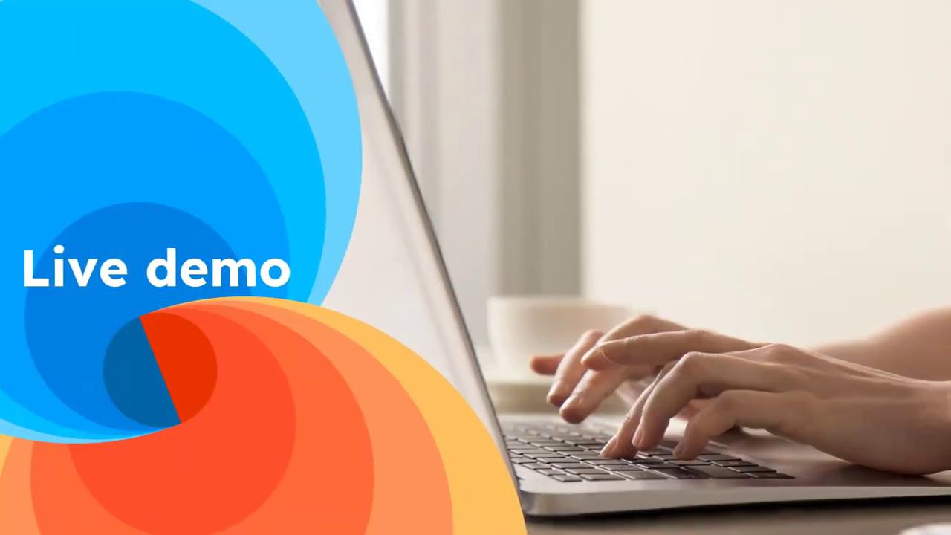
key(Right)
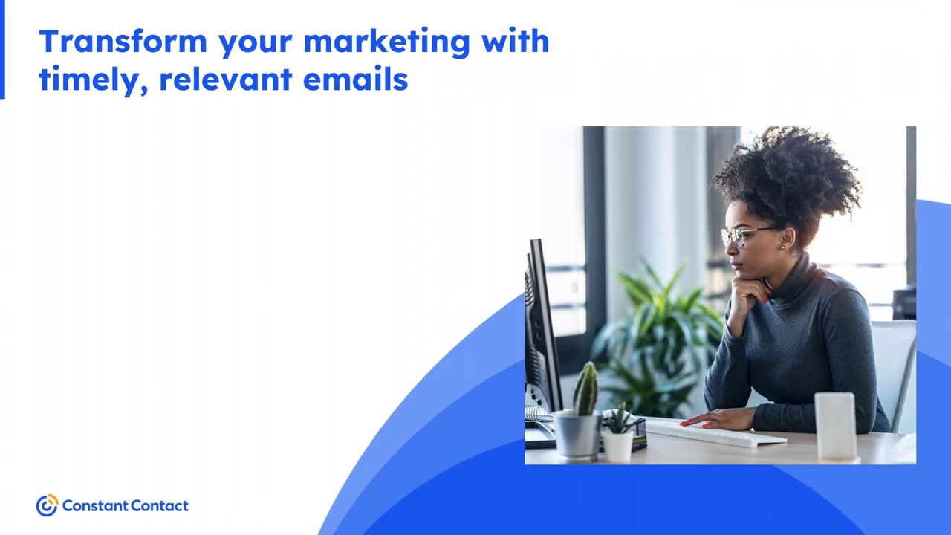
key(Right)
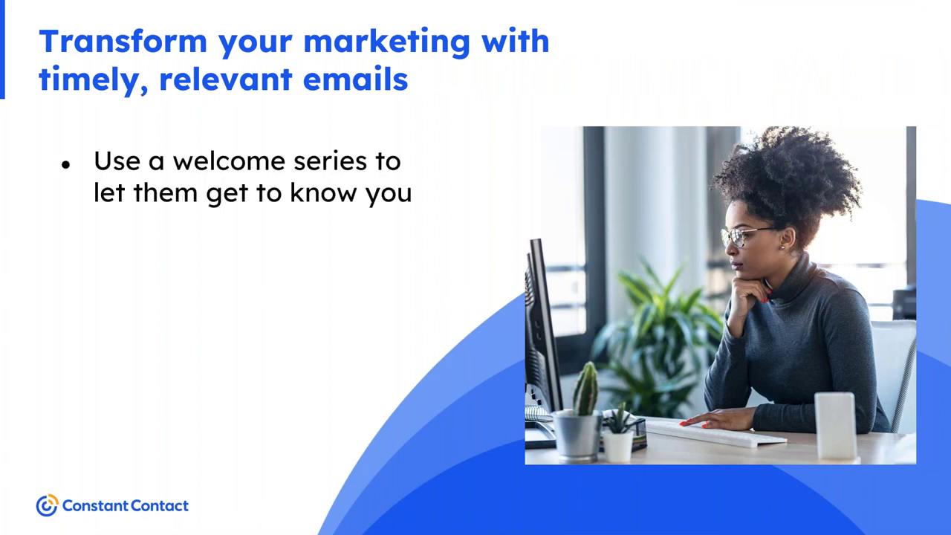
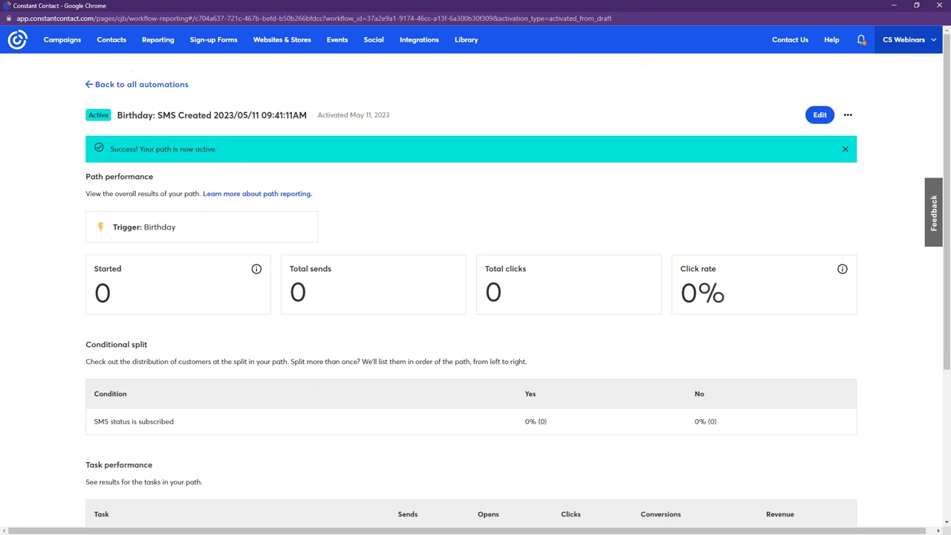
- Return to the list of all automations and open the path templates
click(127, 87)
click(142, 86)
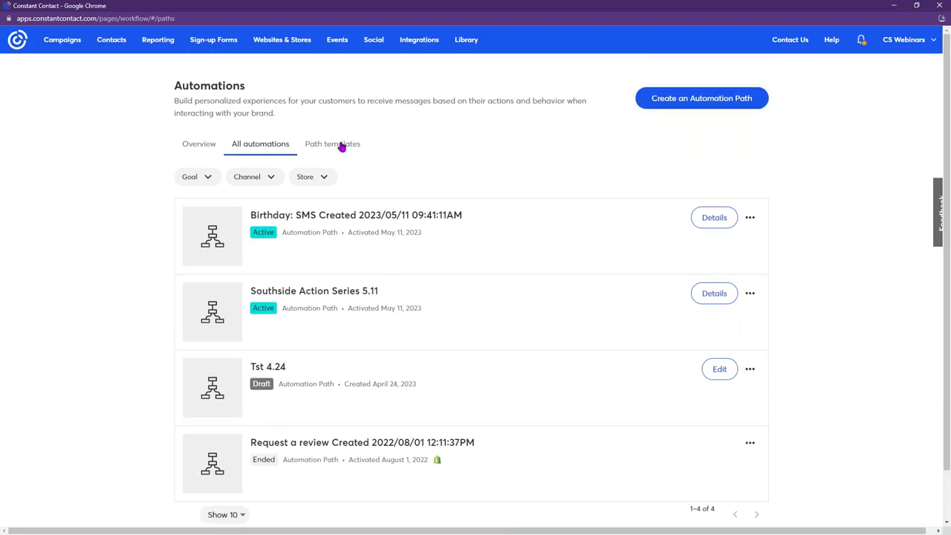
click(339, 148)
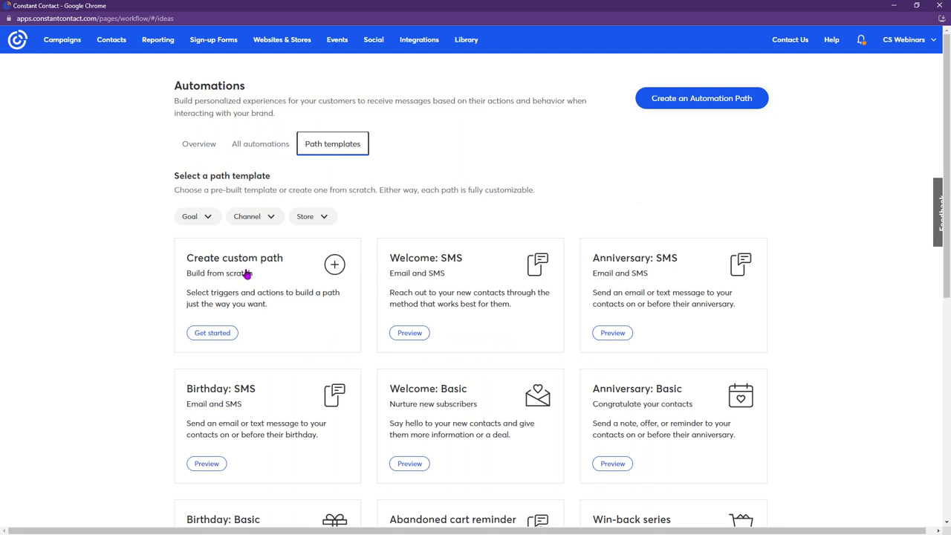
- Preview the "Abandoned cart reminder" Email + SMS series template and create a path from it
scroll(247, 274, down, 3)
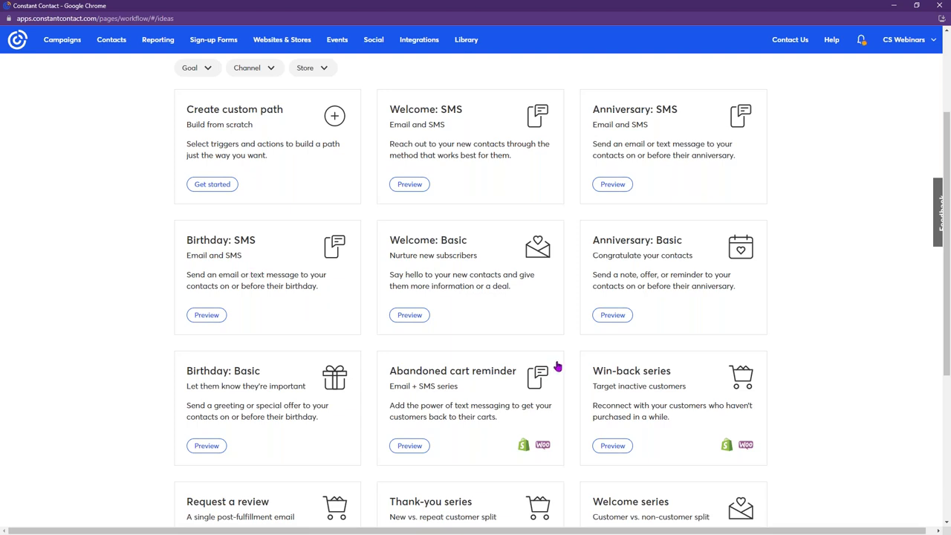
scroll(557, 366, down, 2)
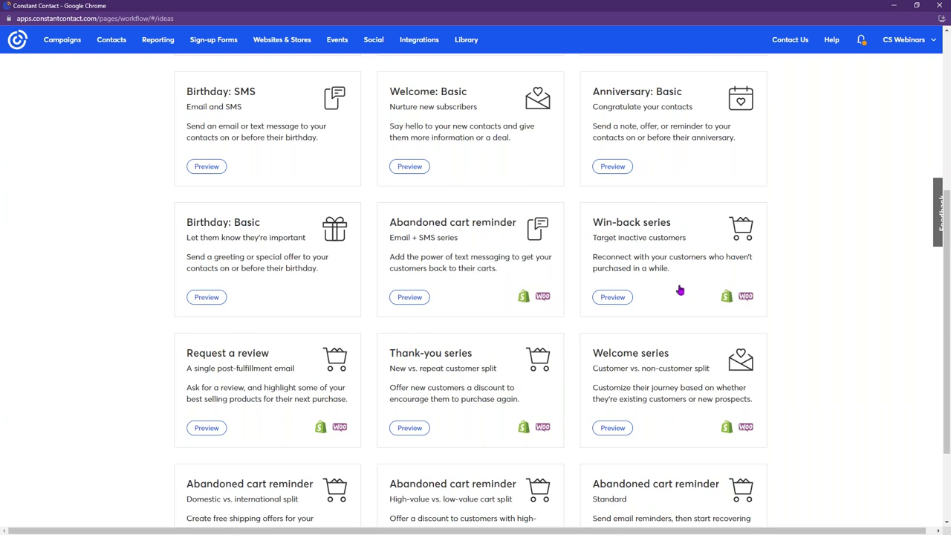
scroll(680, 290, down, 1)
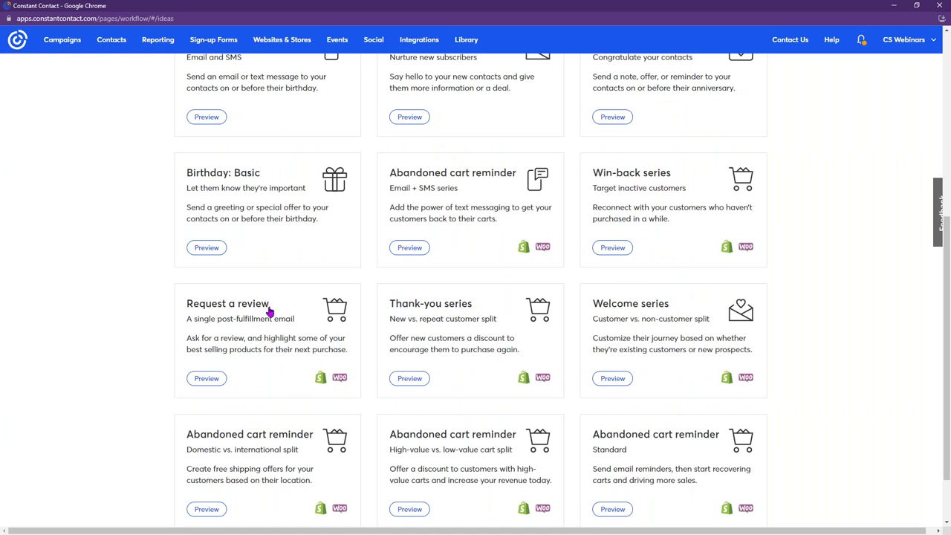
scroll(396, 448, down, 1)
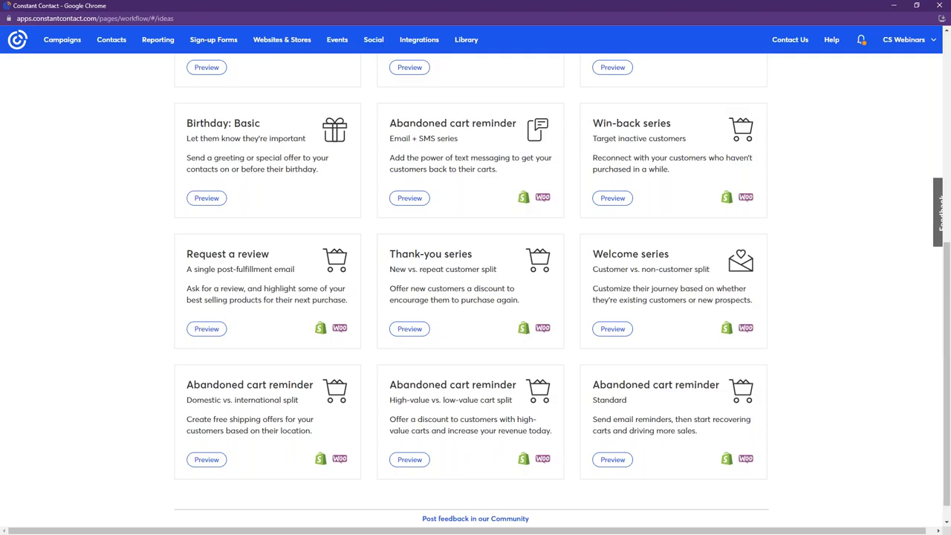
click(429, 148)
scroll(588, 346, down, 3)
scroll(588, 346, down, 3)
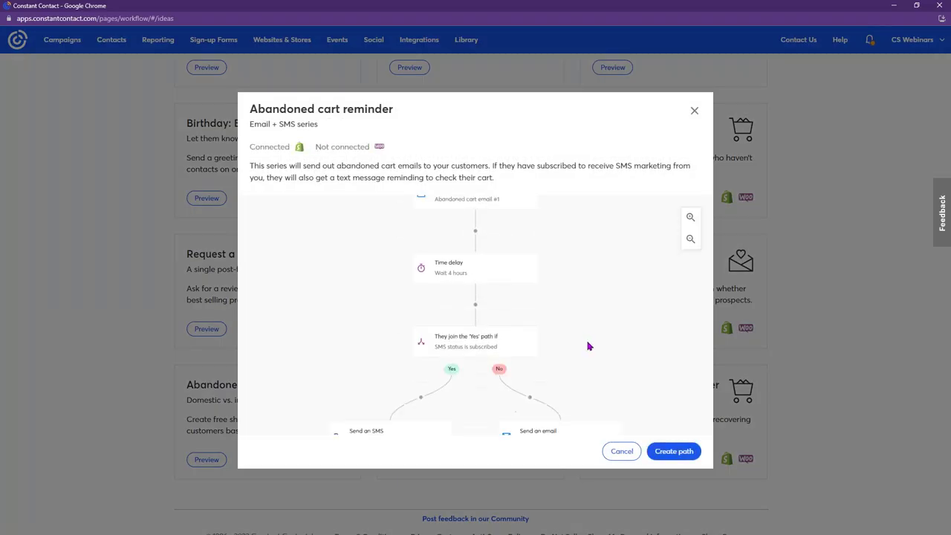
scroll(588, 347, up, 3)
scroll(588, 346, up, 2)
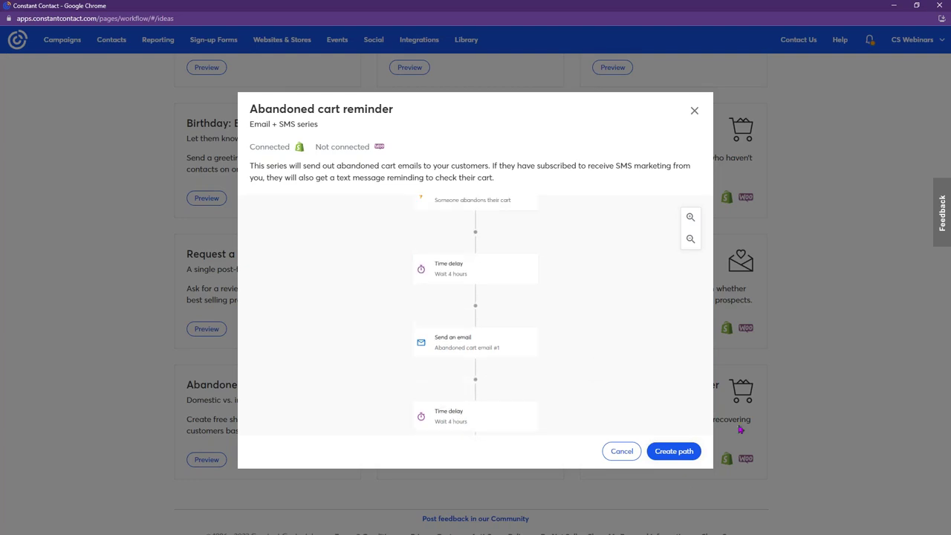
click(674, 455)
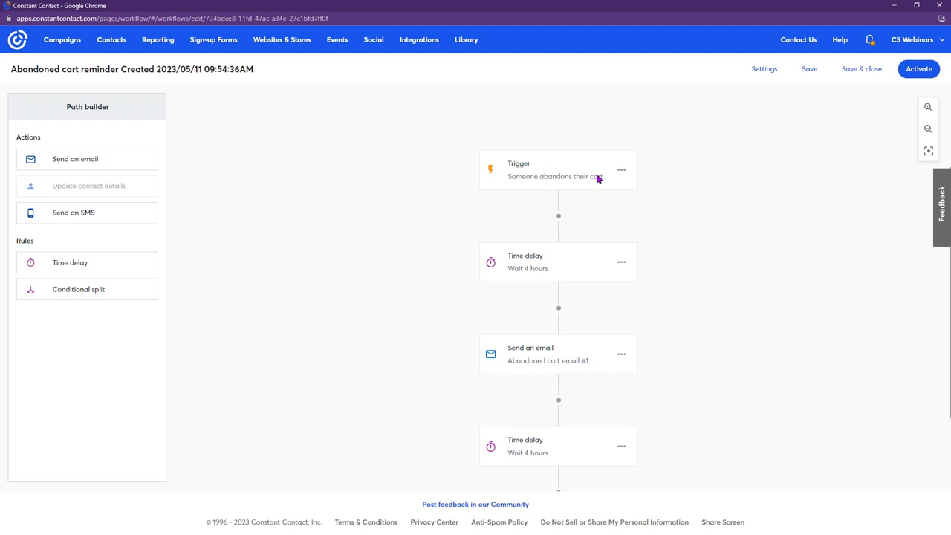
- Open "Abandoned cart email #1" to review its content, close it and examine the path's SMS split branches
scroll(597, 178, down, 1)
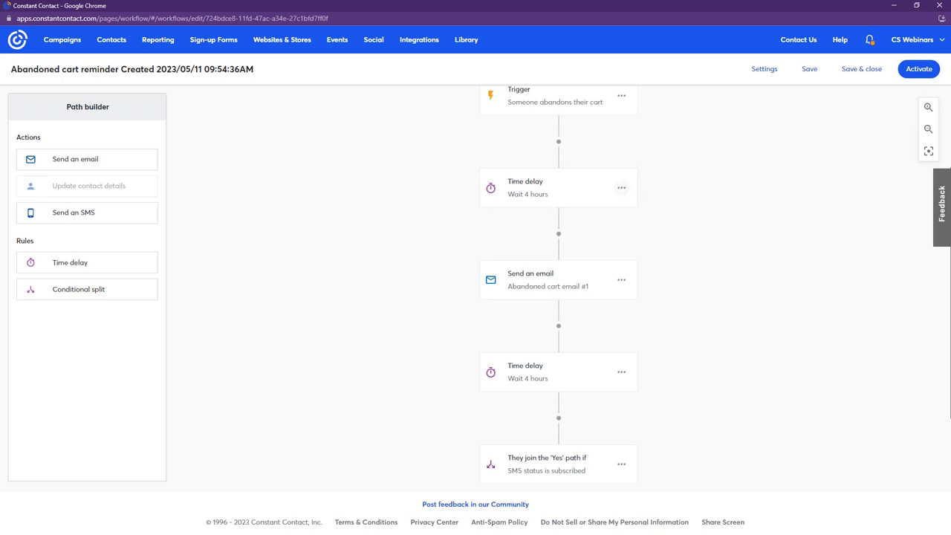
scroll(520, 214, down, 1)
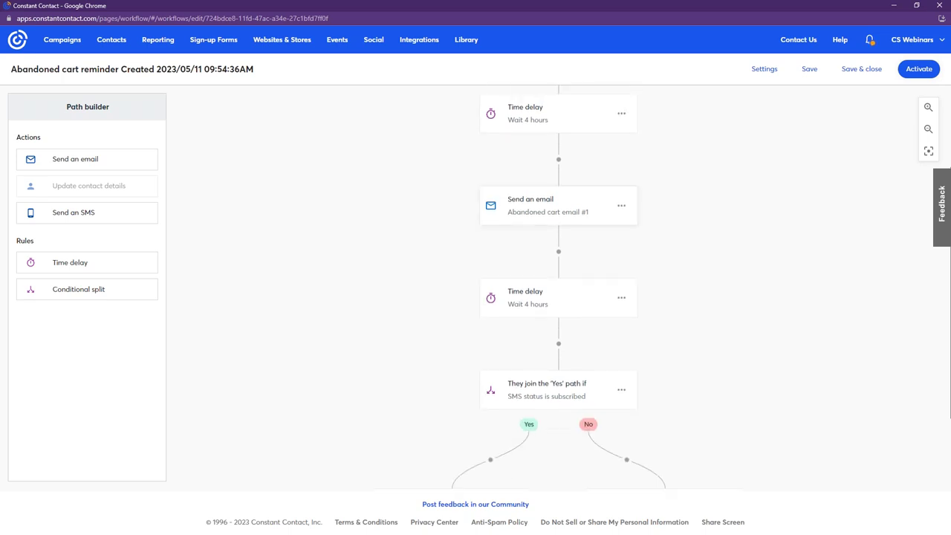
click(622, 205)
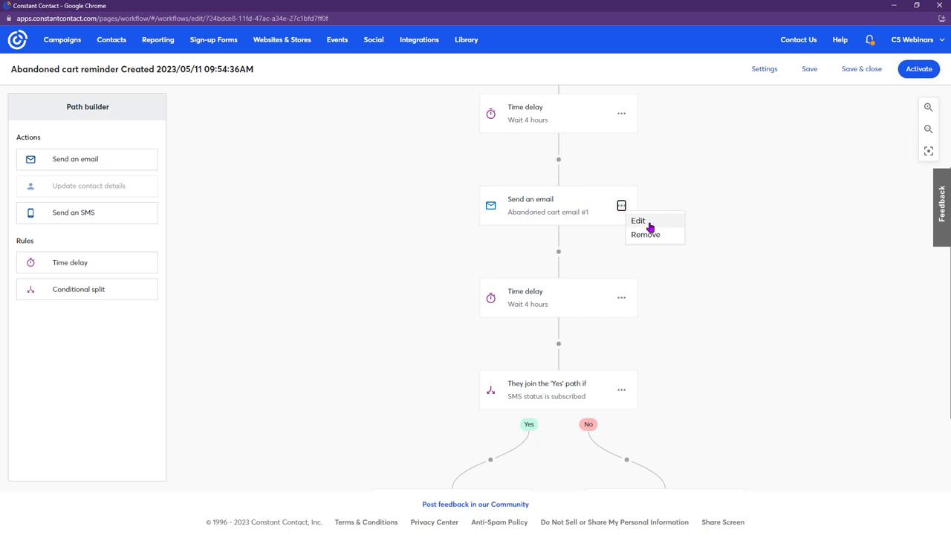
click(649, 226)
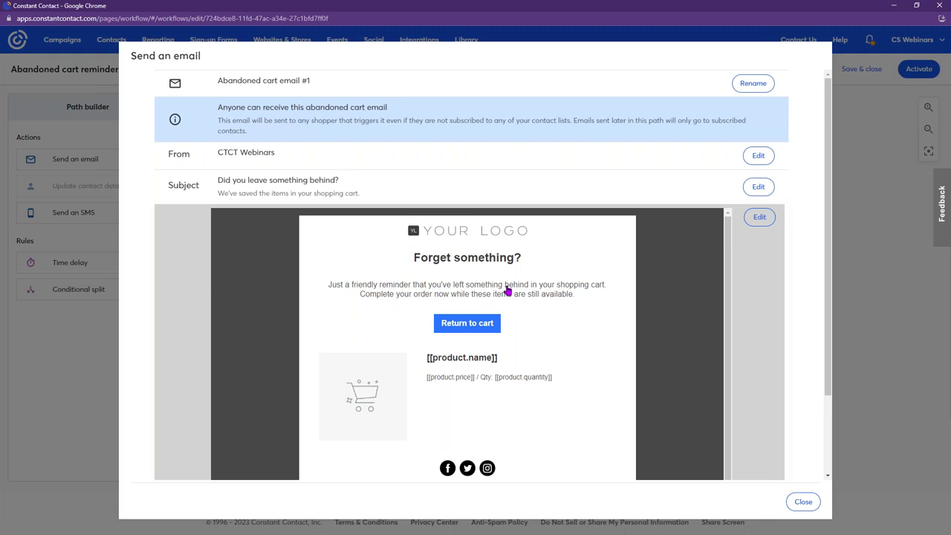
scroll(508, 291, down, 1)
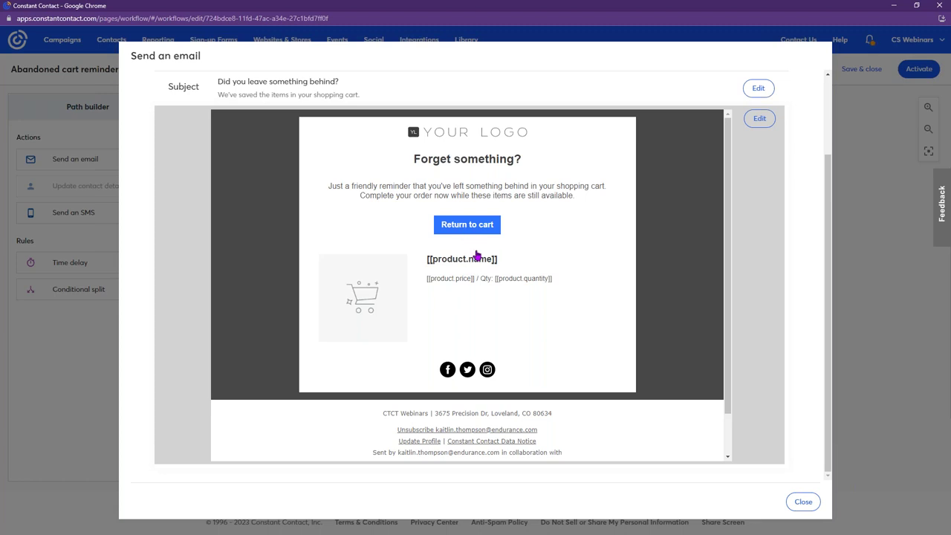
scroll(477, 256, up, 2)
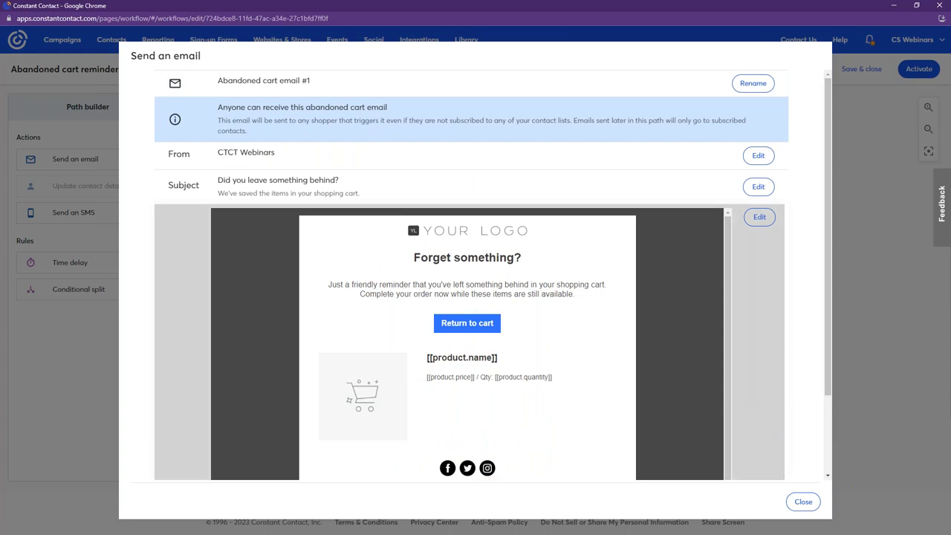
click(802, 503)
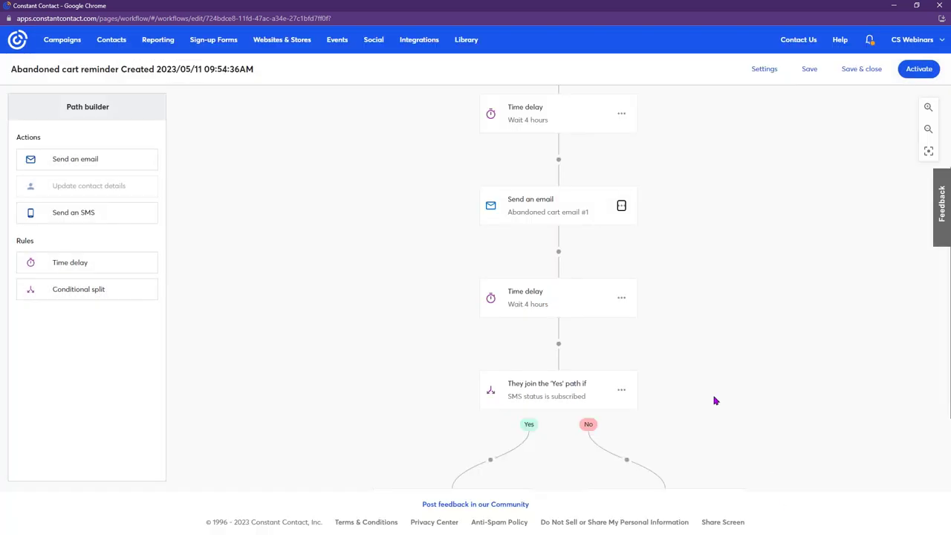
scroll(519, 255, down, 1)
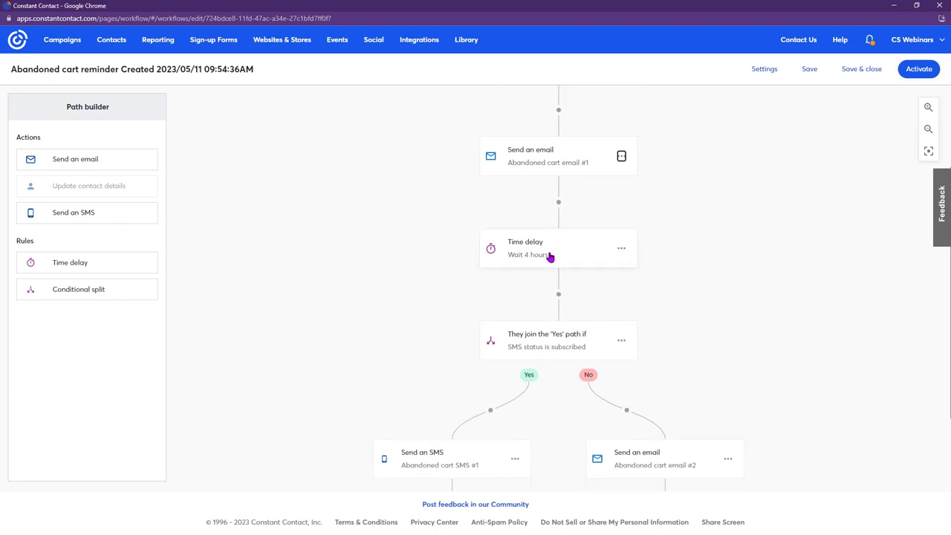
scroll(550, 256, down, 3)
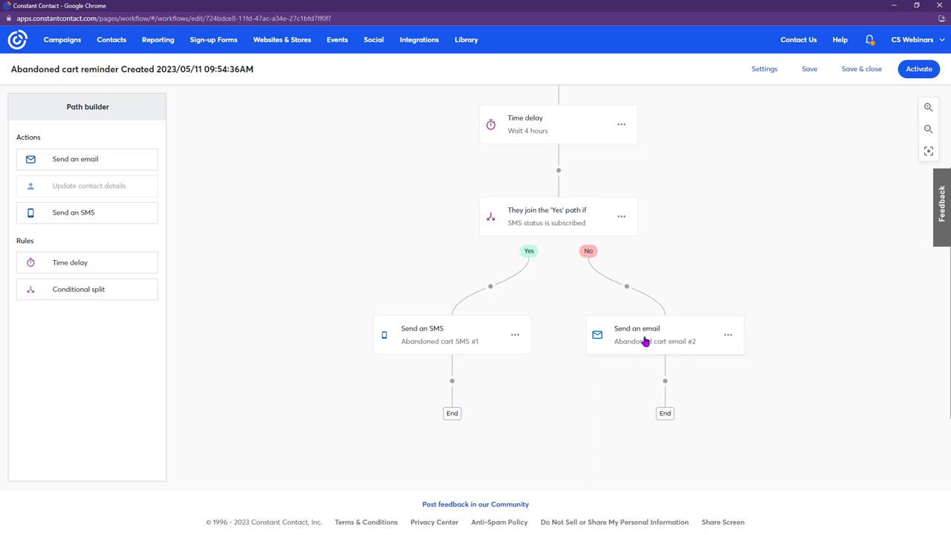
- Try a 1-day and a 3-day wait in the time delay before the conditional split, cancelling the edit
scroll(662, 344, up, 3)
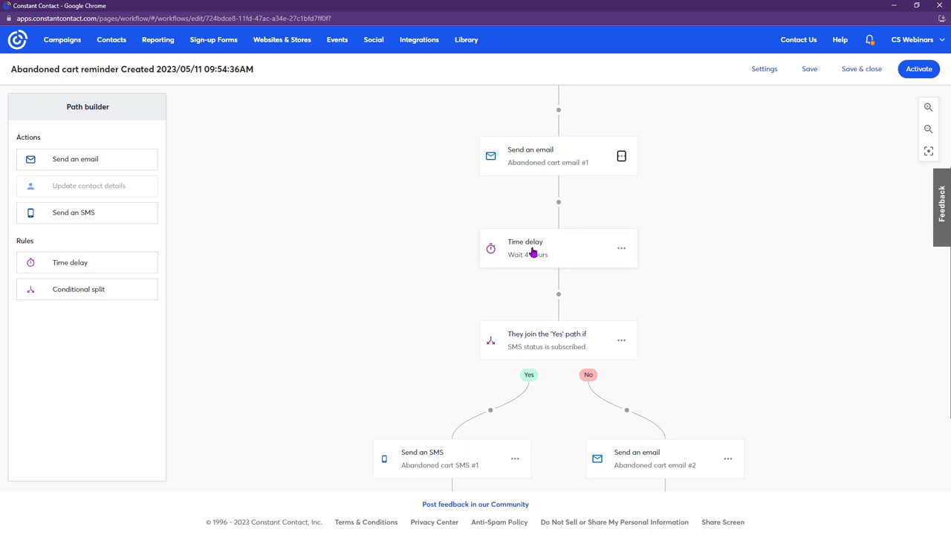
click(622, 249)
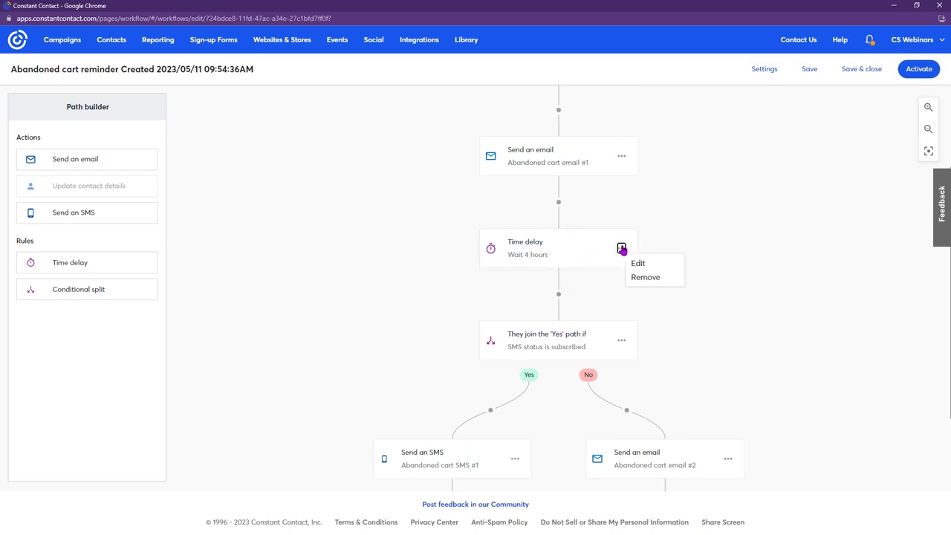
click(637, 265)
drag(431, 275, 382, 276)
text(1)
click(490, 282)
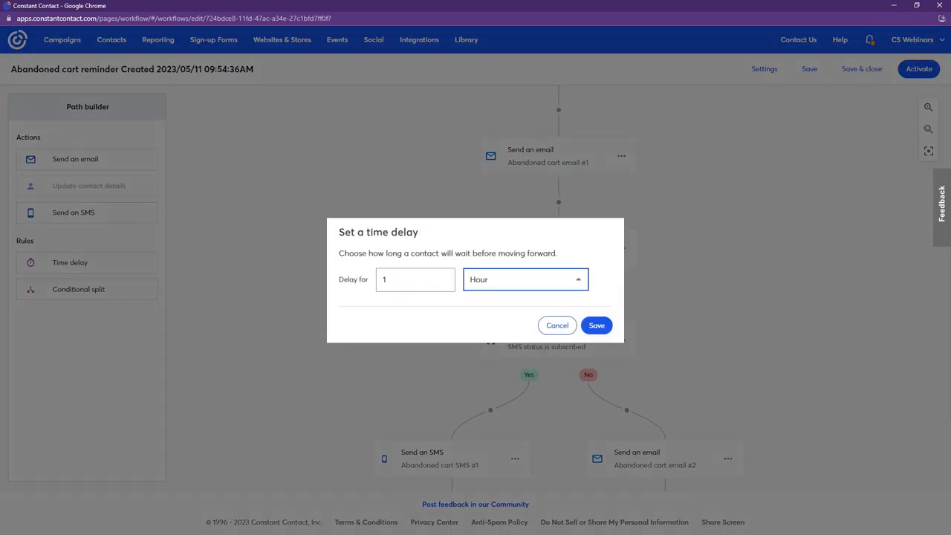
click(506, 345)
click(493, 284)
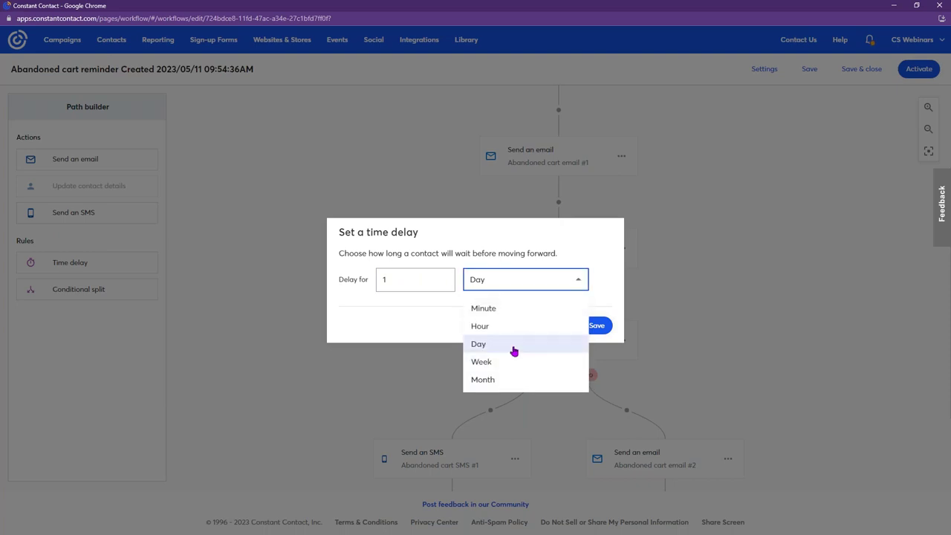
click(382, 280)
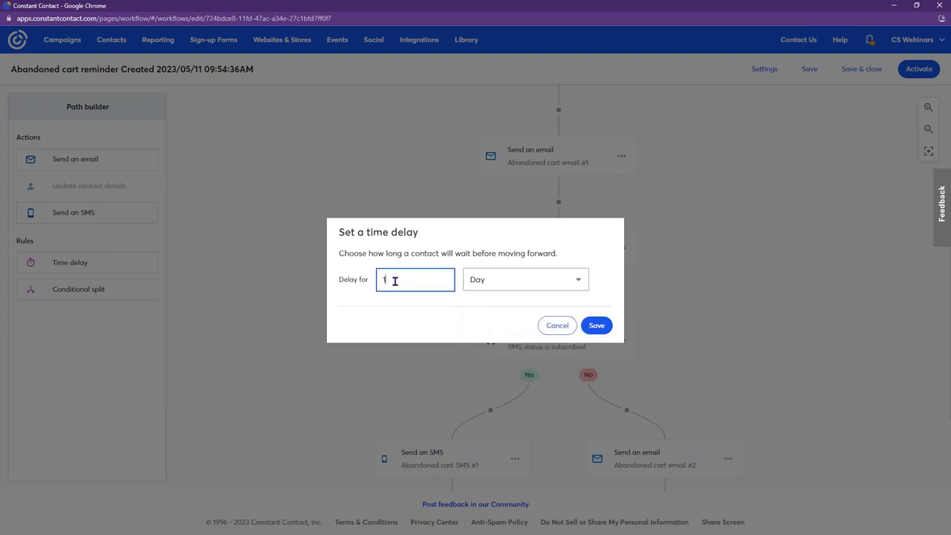
key(BackSpace)
text(3)
click(556, 327)
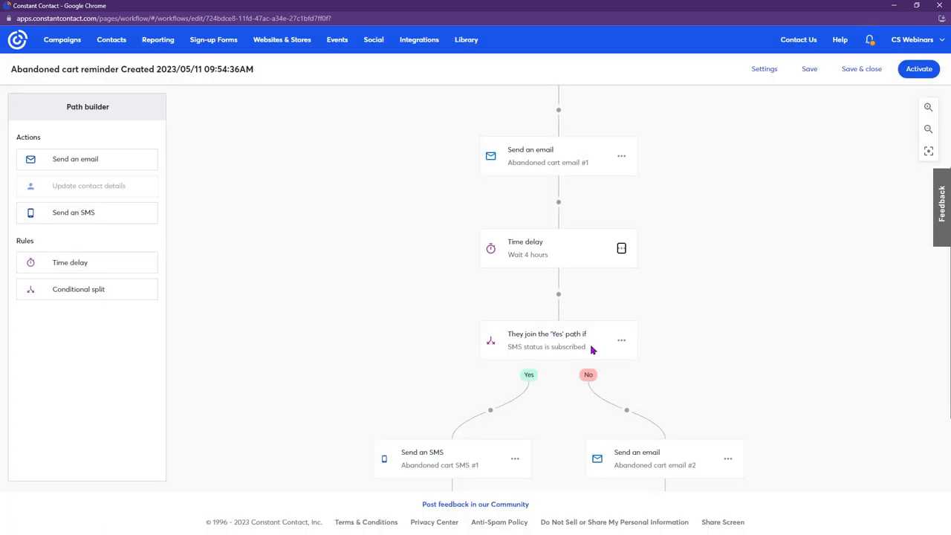
- Return to the campaigns list and open the active "Southside Action Series 5.11" automation path for editing
scroll(592, 348, down, 2)
scroll(606, 380, up, 5)
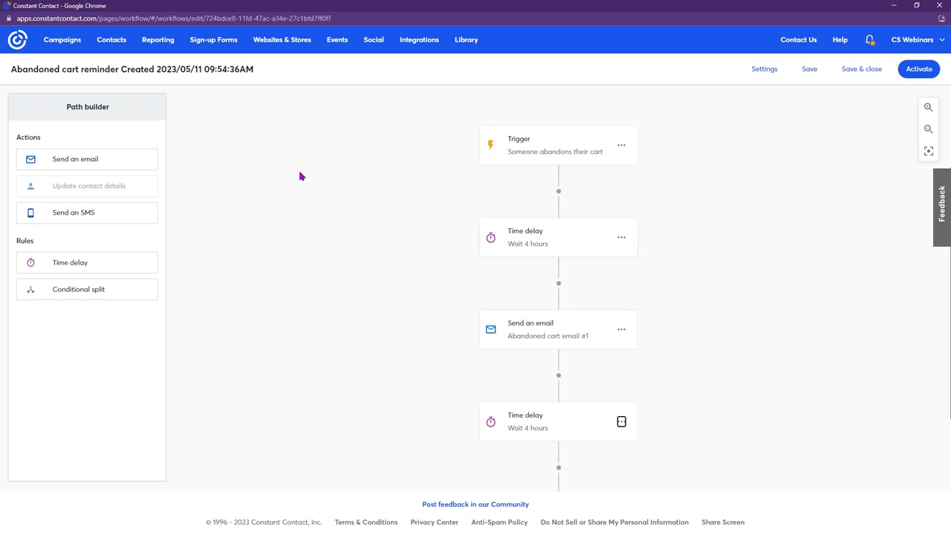
click(46, 42)
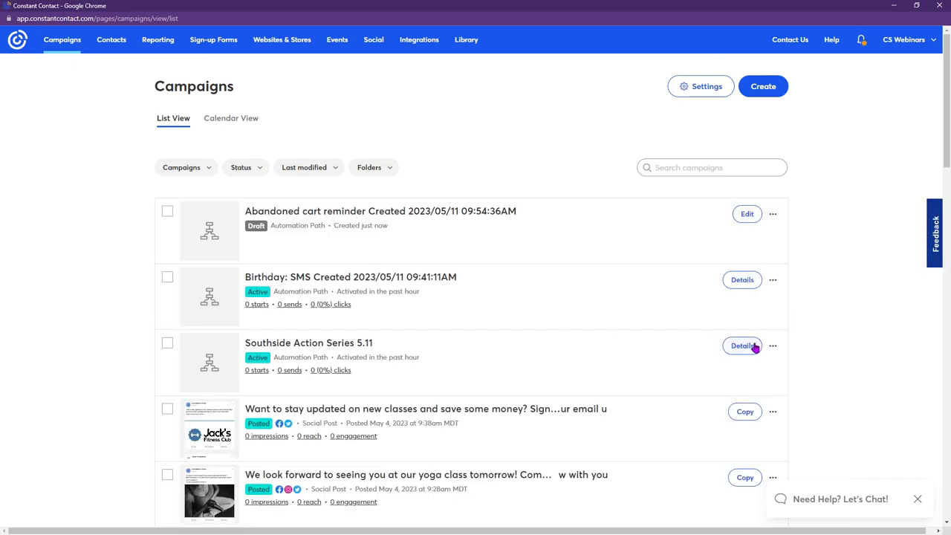
click(773, 347)
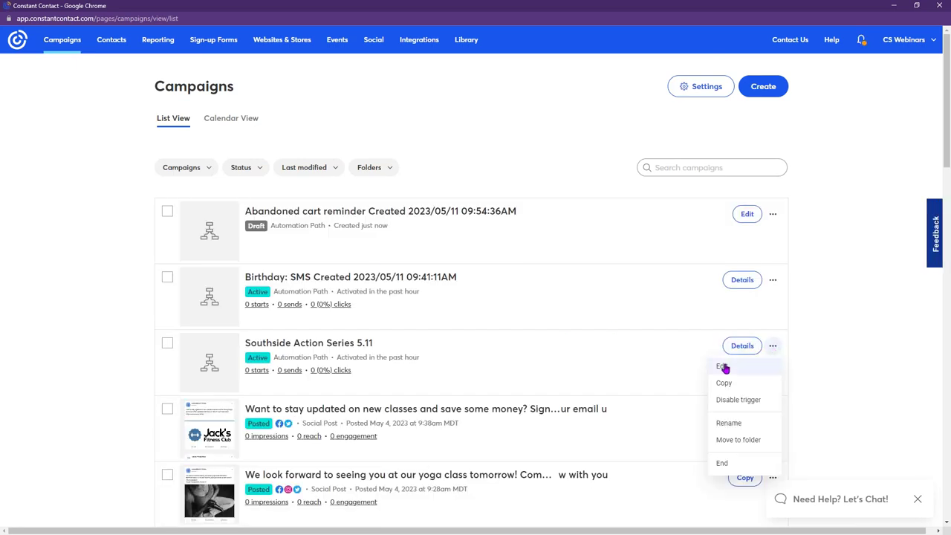
click(726, 365)
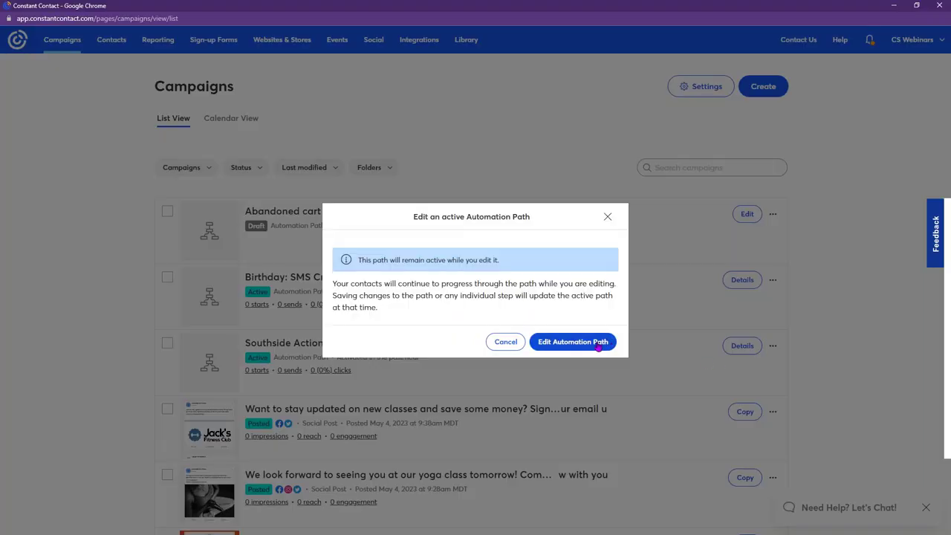
click(599, 343)
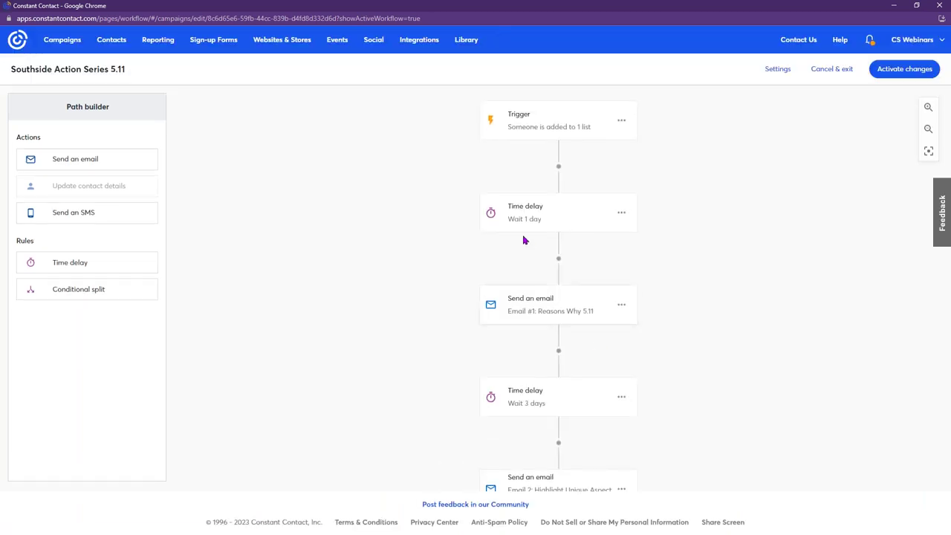
- Add a conditional split between "Email #1: Reasons Why 5.11" and the 3-day time delay
scroll(540, 221, down, 1)
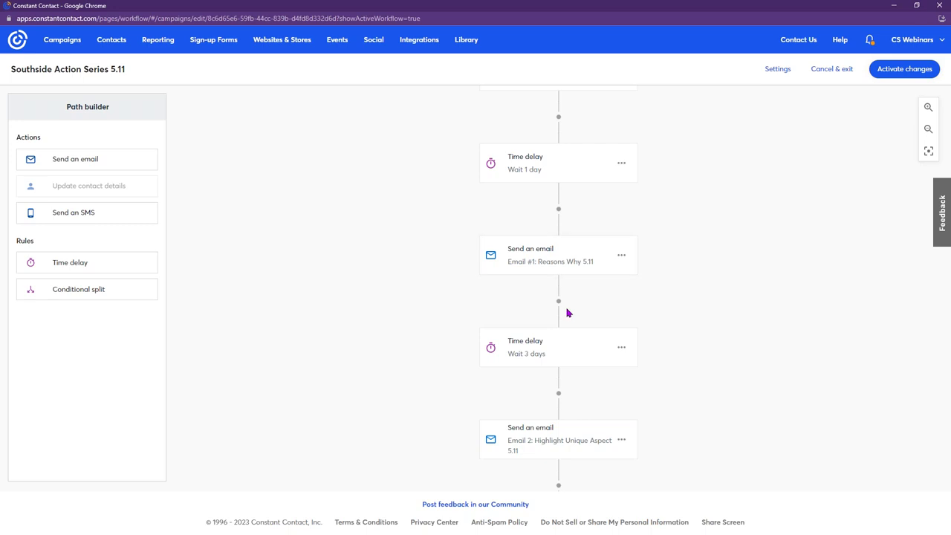
scroll(564, 301, down, 1)
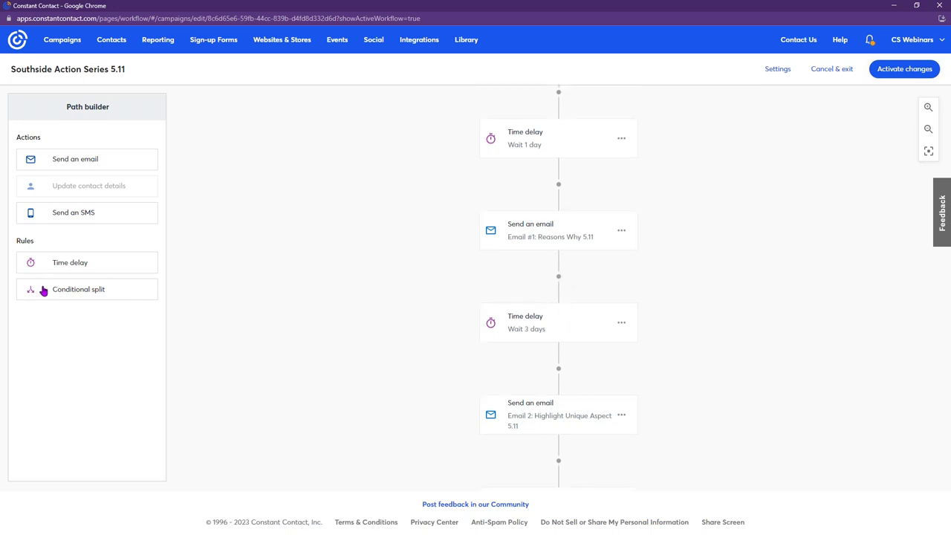
drag(78, 290, 520, 275)
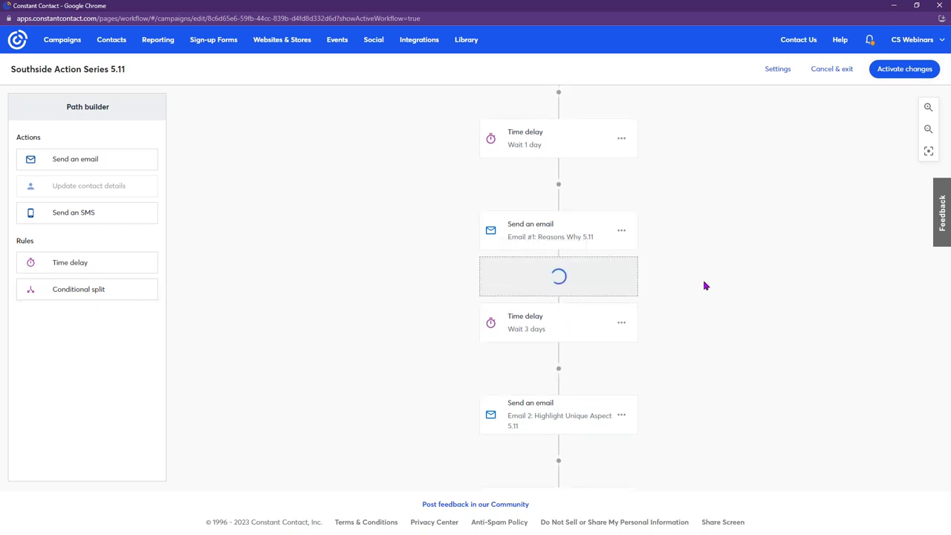
scroll(658, 250, down, 4)
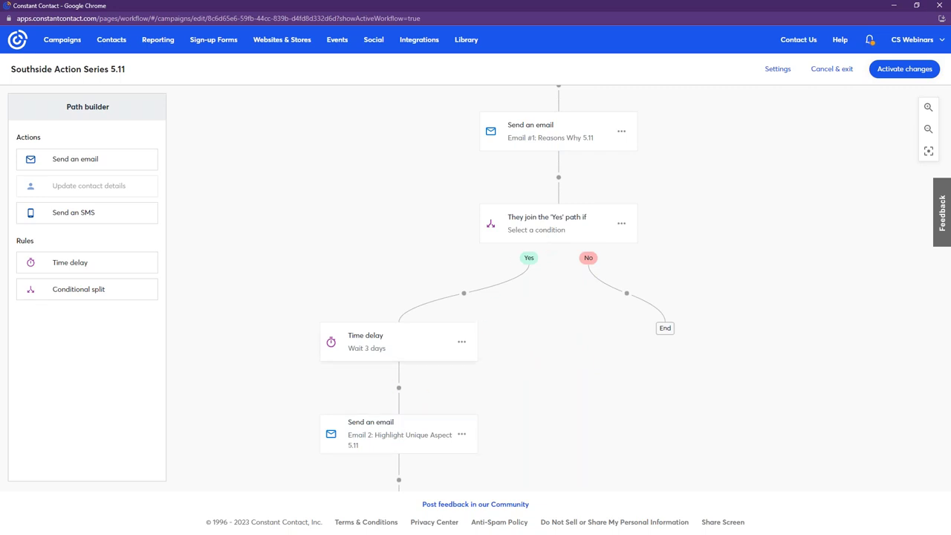
- Move the first 3-day time delay, "Email 2: Highlight Unique Aspect 5.11" and "Email 3: Fear of Missing Out 5.11" into the new split's No branch
drag(394, 353, 636, 284)
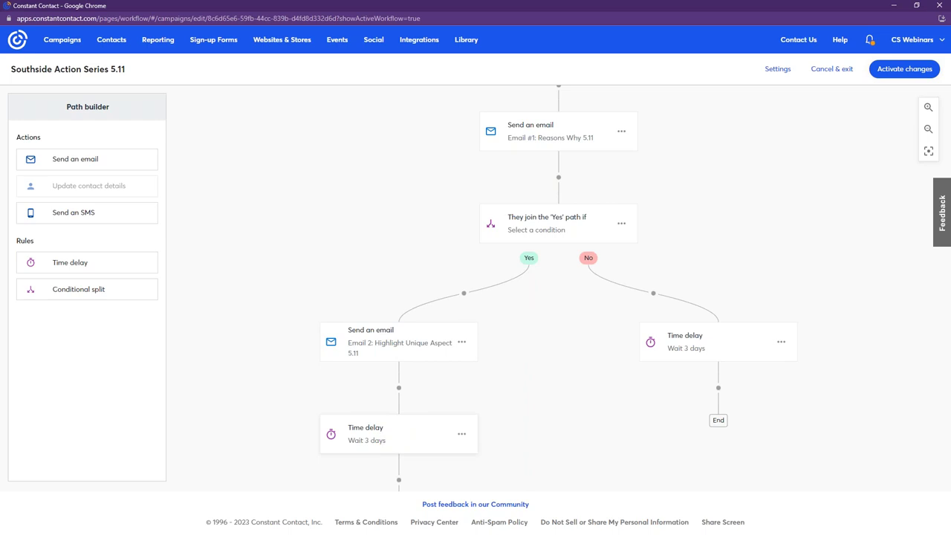
drag(327, 339, 692, 401)
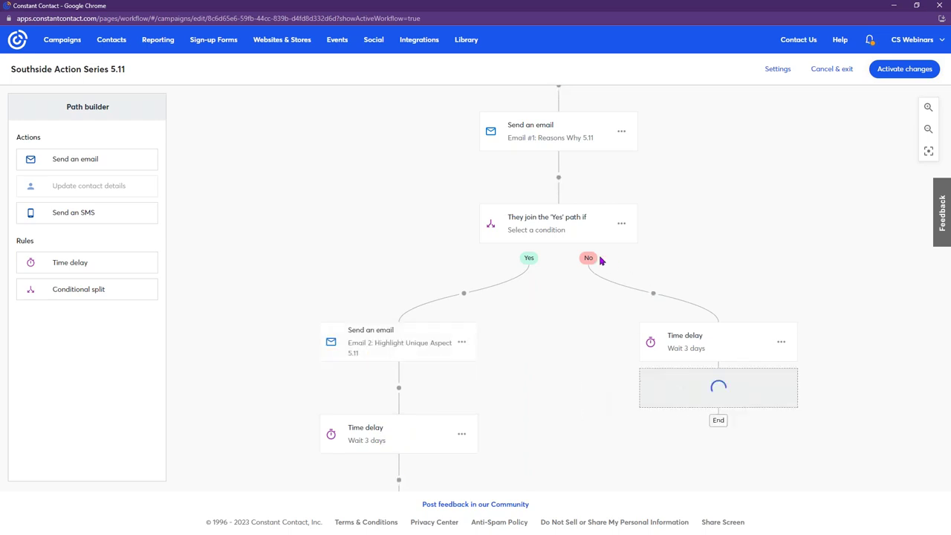
scroll(829, 376, down, 2)
scroll(817, 368, down, 5)
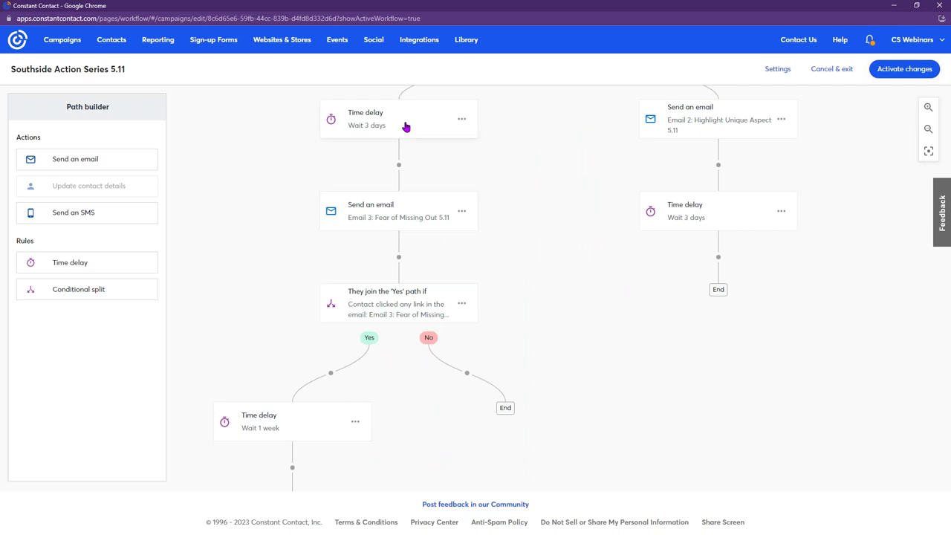
drag(392, 220, 706, 290)
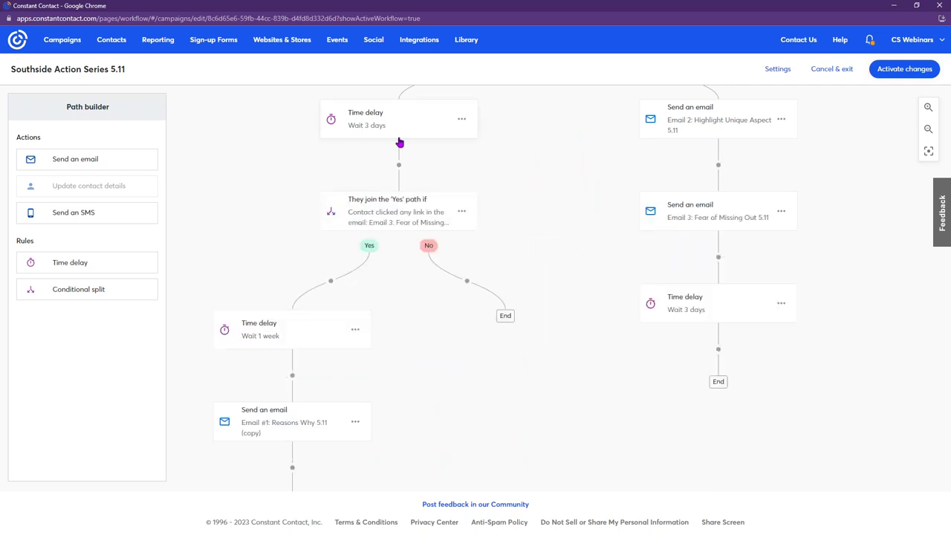
- Add a conditional split at the end of the No branch and move "Email #1: Reasons Why 5.11 (copy)" into its Yes branch
drag(112, 296, 746, 361)
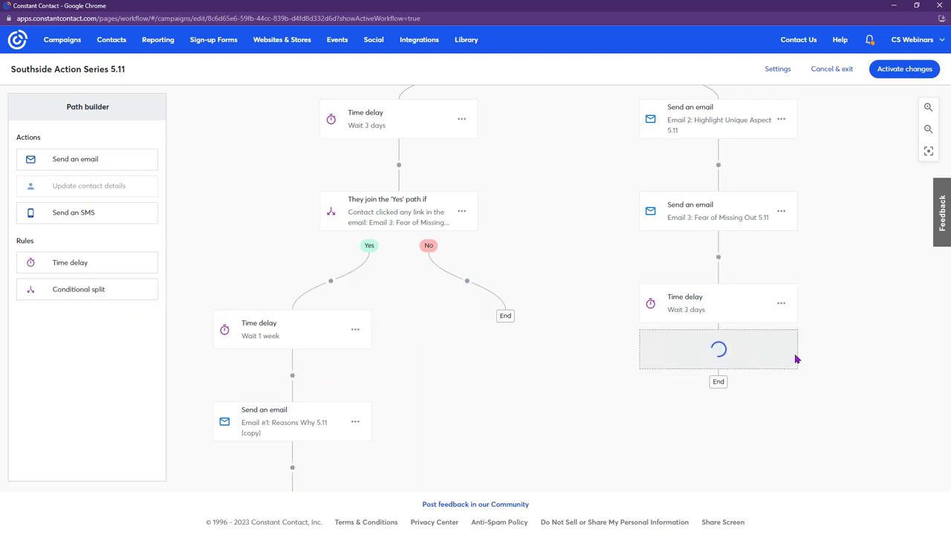
scroll(796, 360, down, 3)
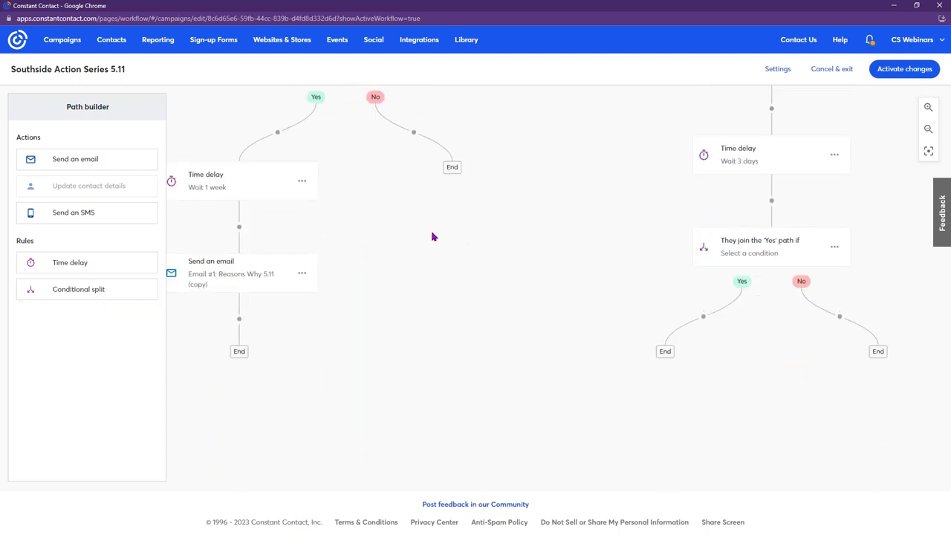
scroll(432, 236, up, 1)
scroll(432, 237, up, 1)
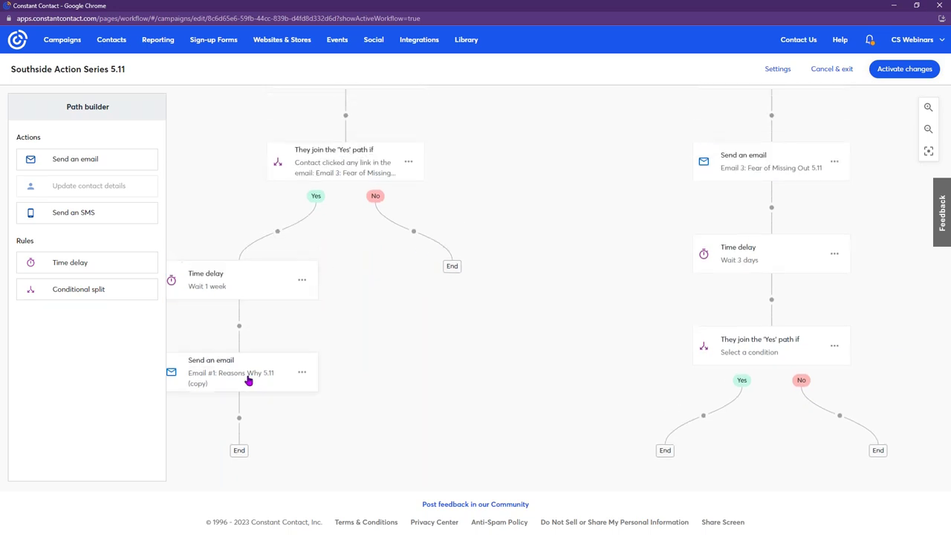
drag(210, 372, 713, 436)
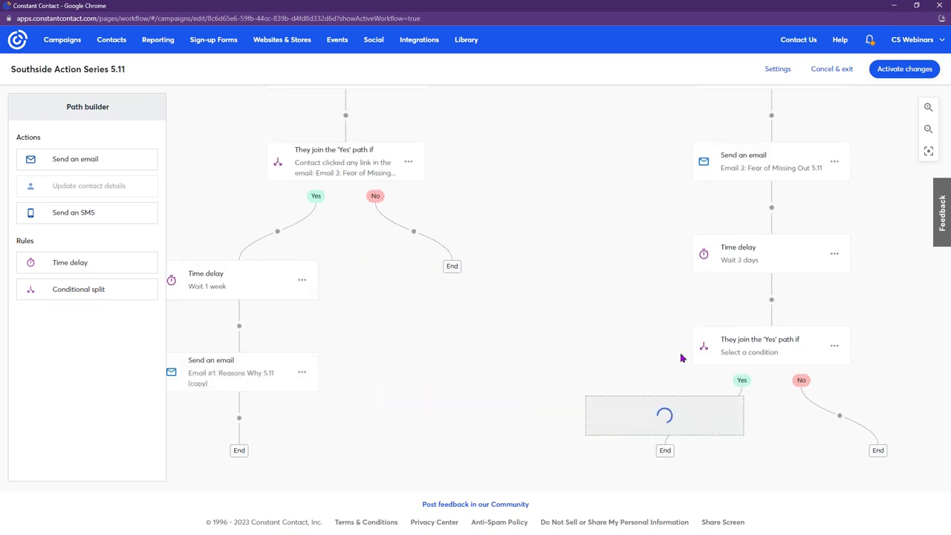
scroll(671, 342, up, 1)
scroll(671, 342, down, 3)
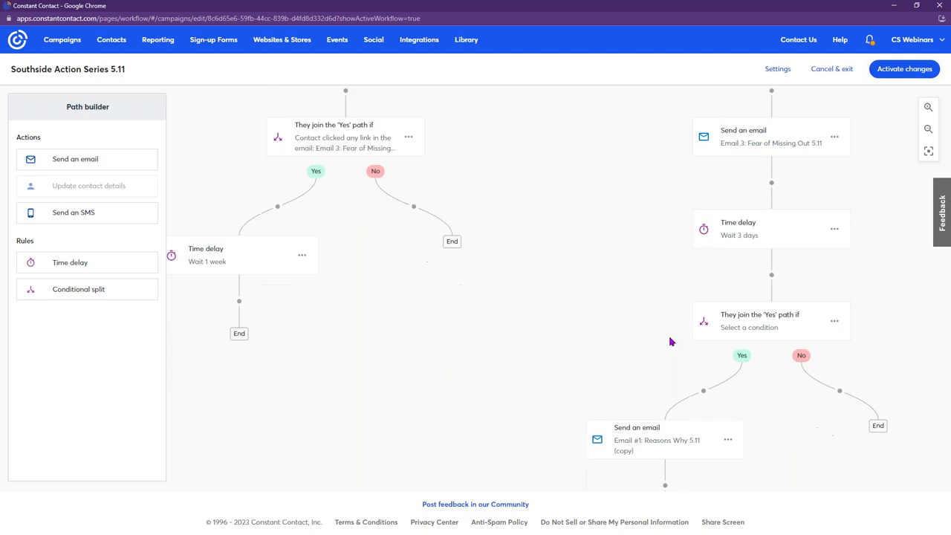
- Examine the rearranged path from its trigger through the Yes and No branches of its conditional splits
scroll(616, 307, up, 3)
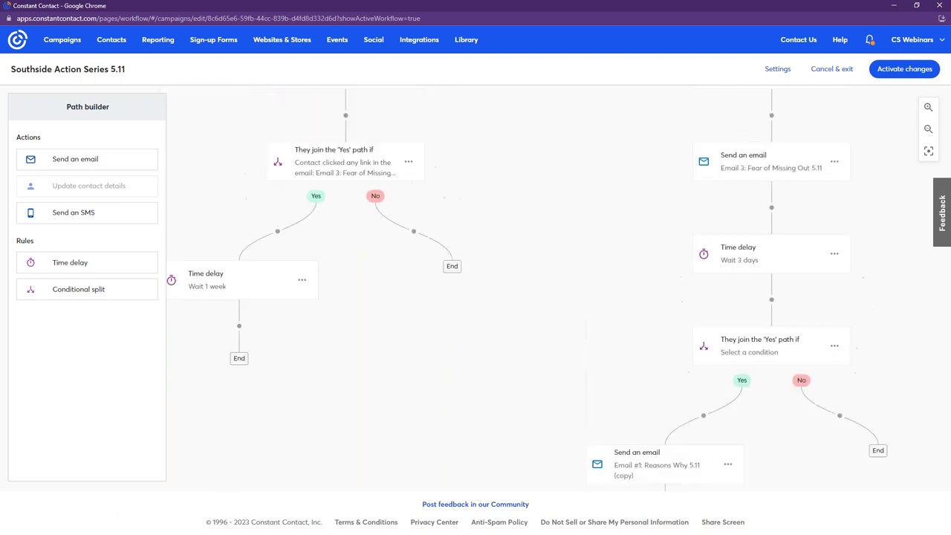
scroll(616, 307, up, 1)
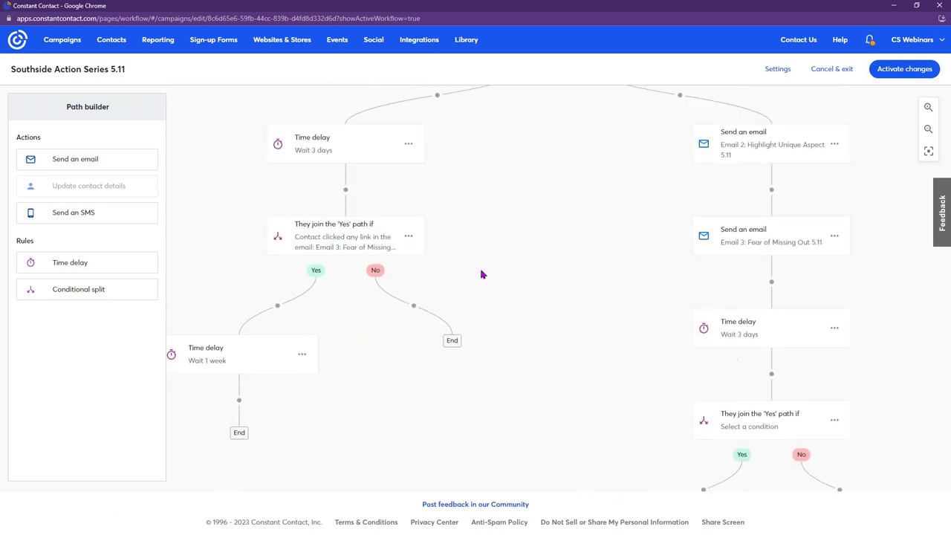
scroll(484, 286, up, 5)
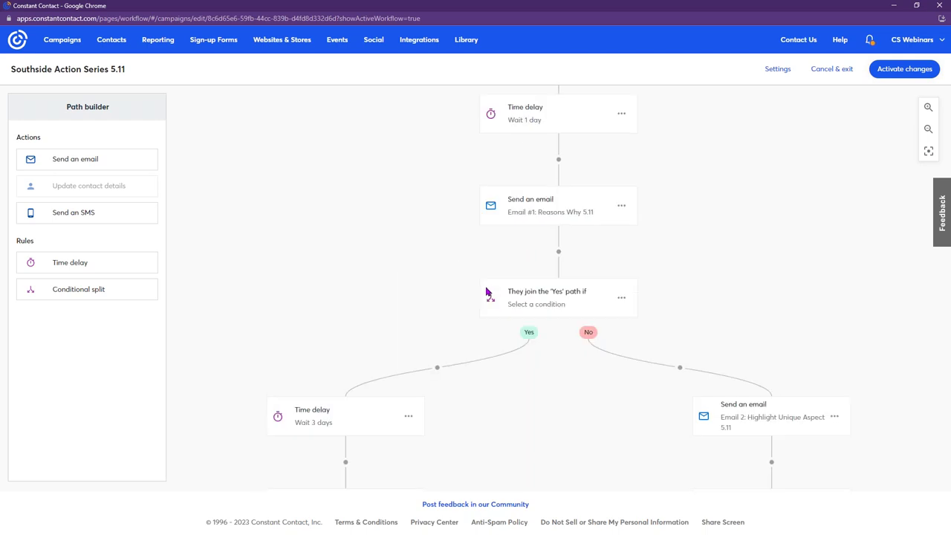
scroll(486, 291, down, 2)
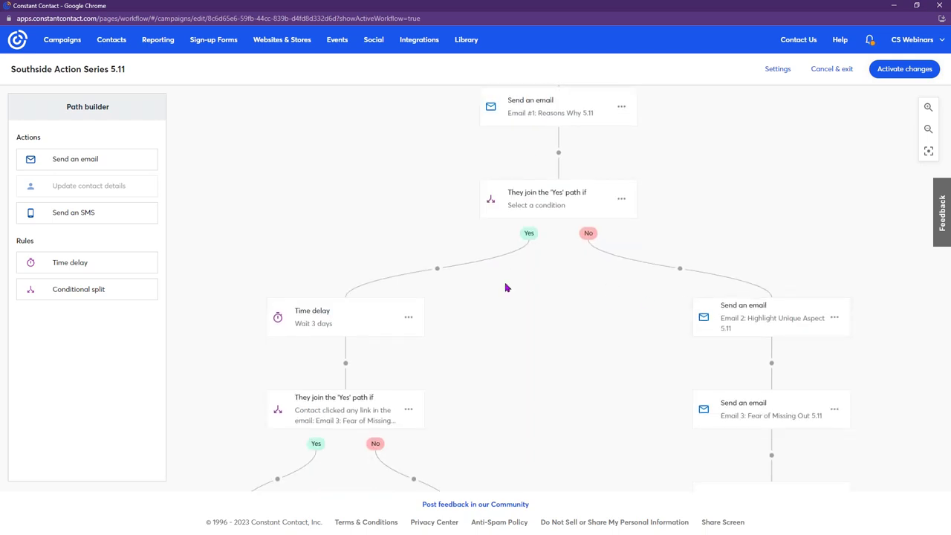
scroll(505, 287, down, 2)
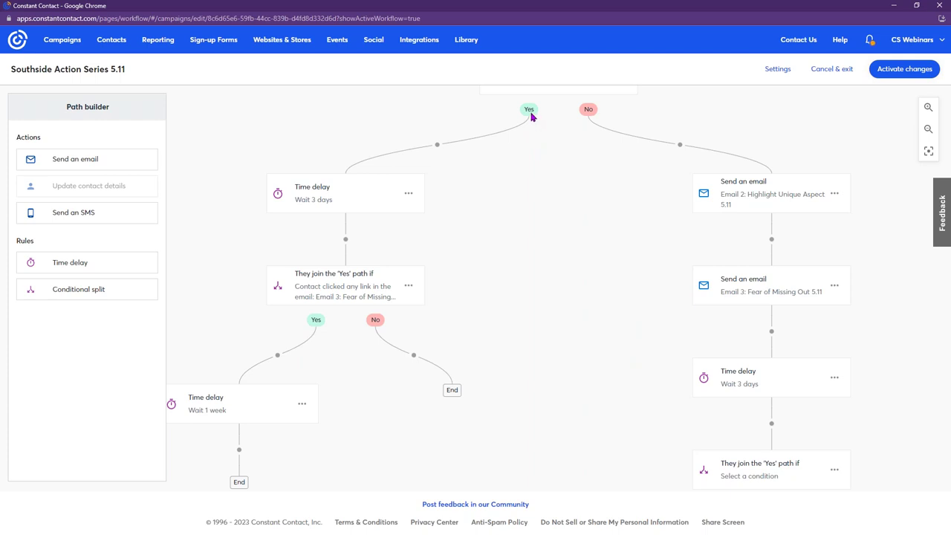
scroll(639, 275, down, 3)
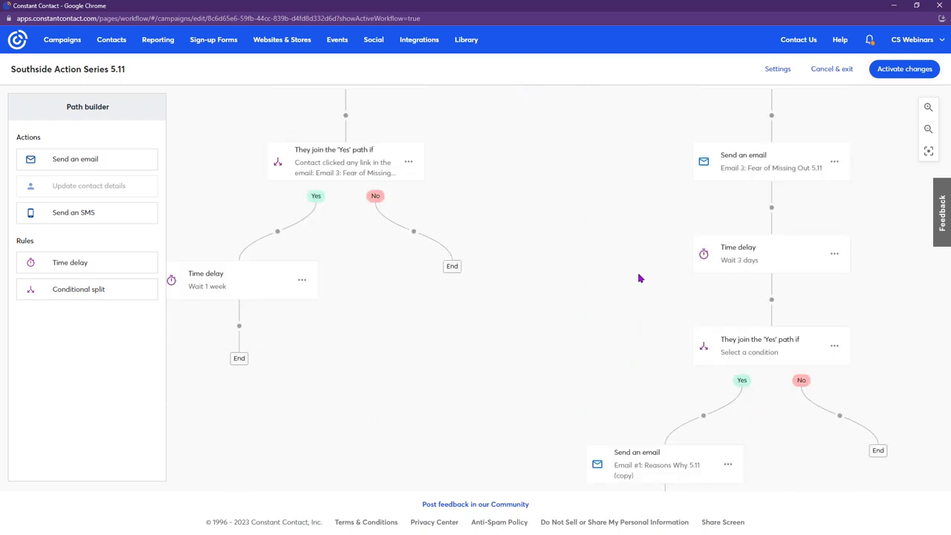
scroll(639, 275, up, 4)
scroll(671, 282, up, 2)
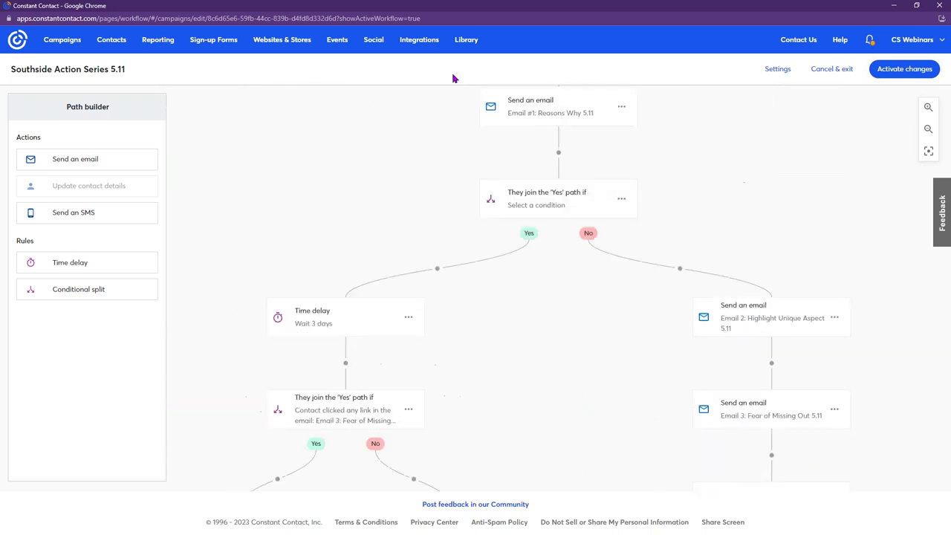
scroll(513, 321, up, 4)
scroll(508, 310, down, 2)
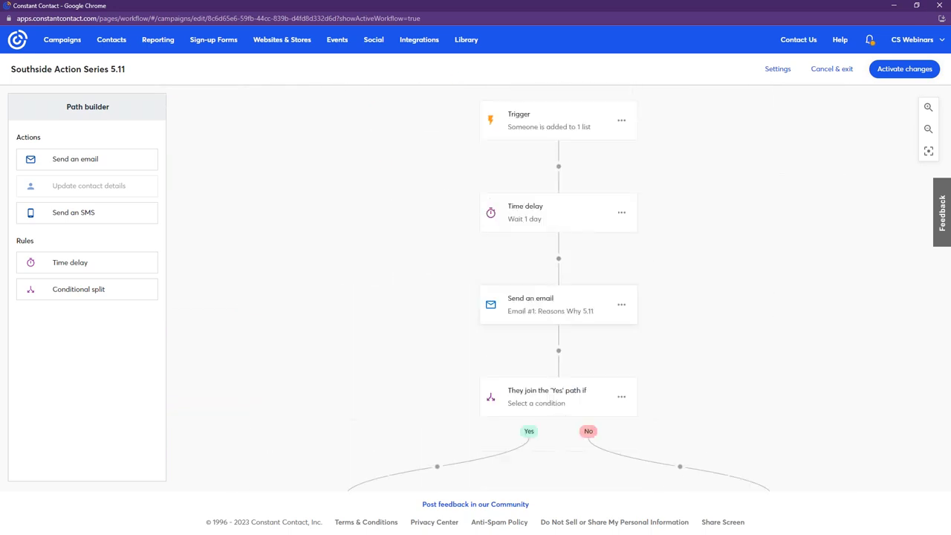